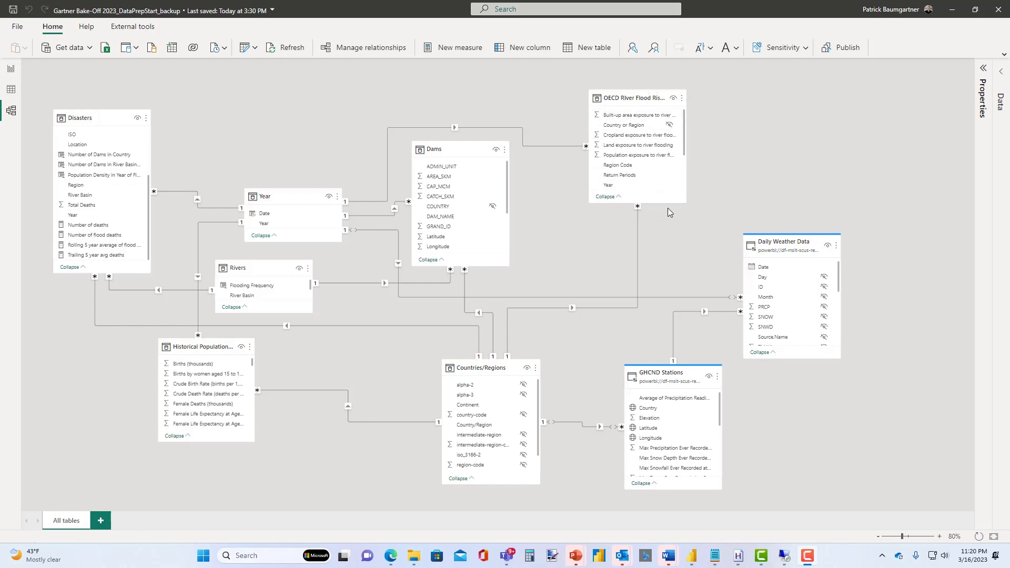
- Switch to the Power BI service in the browser and open the Daily Weather Station Readings from GHCNd dataset
mouse_move(666, 101)
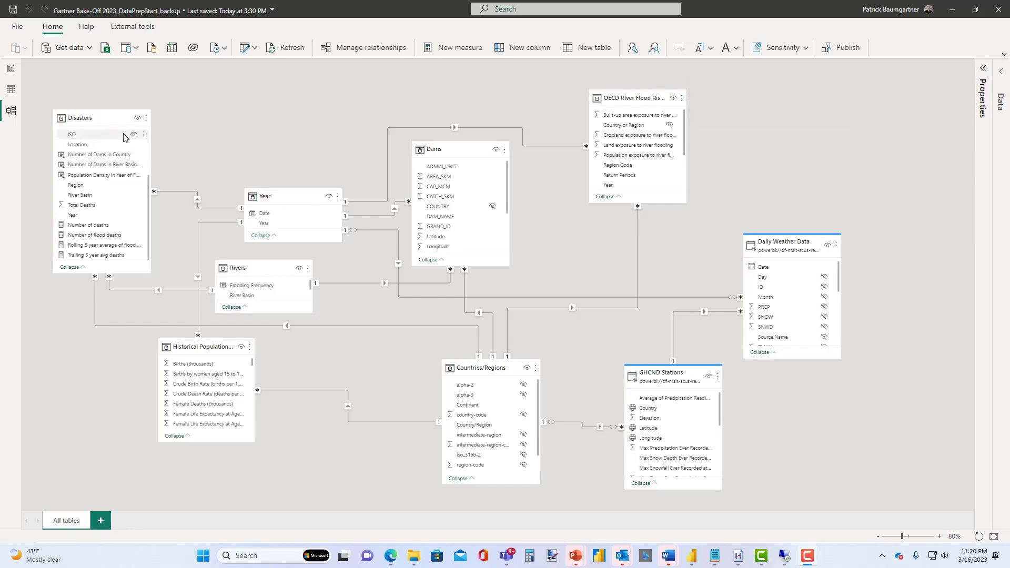
mouse_move(88, 128)
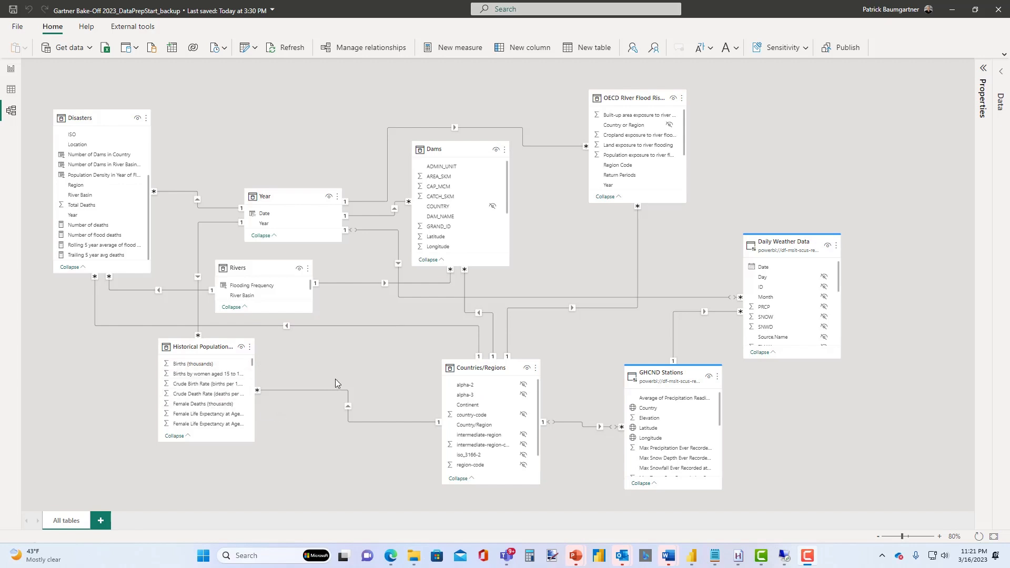
mouse_move(679, 385)
mouse_move(395, 563)
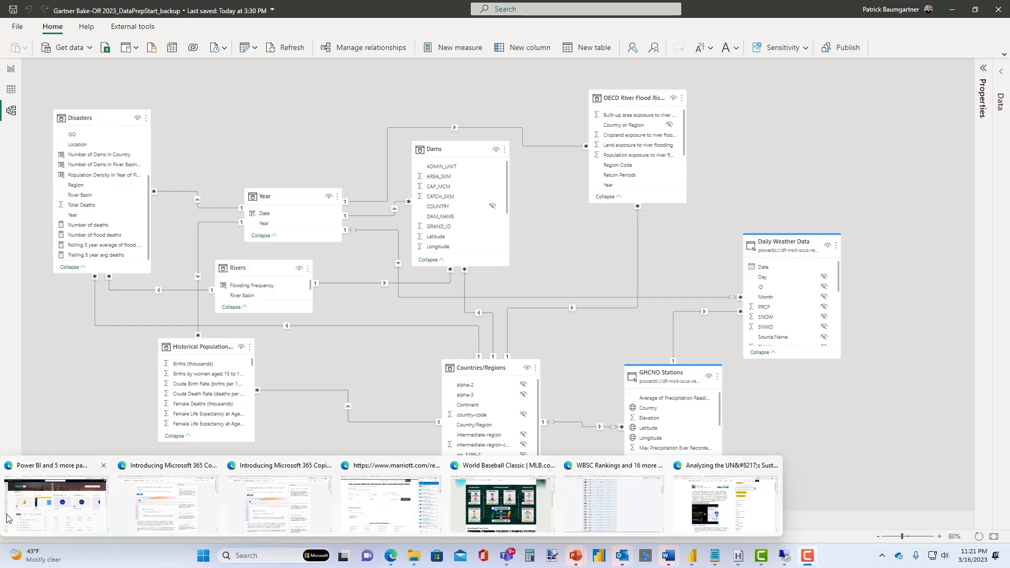
left_click(30, 511)
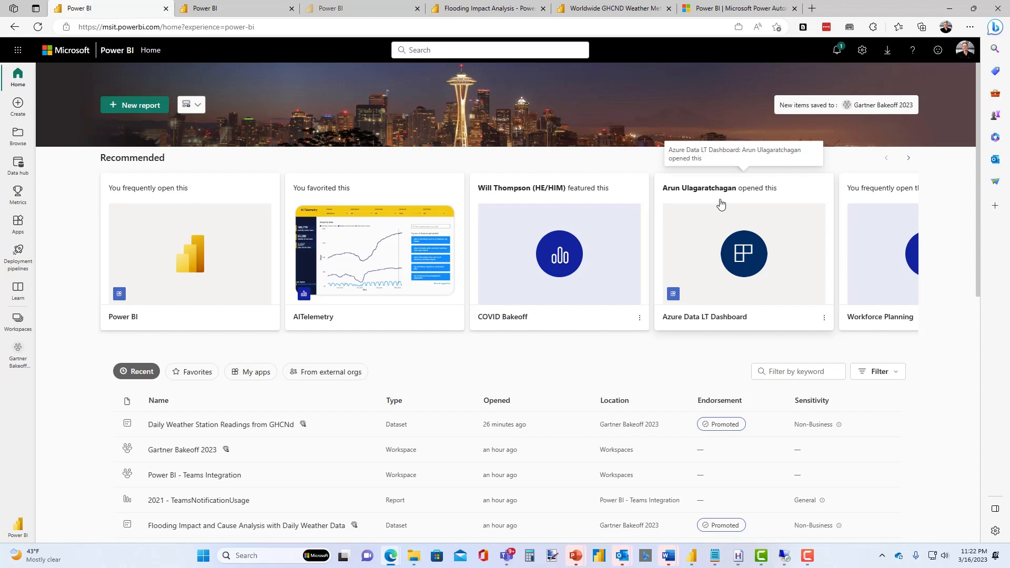
left_click(243, 430)
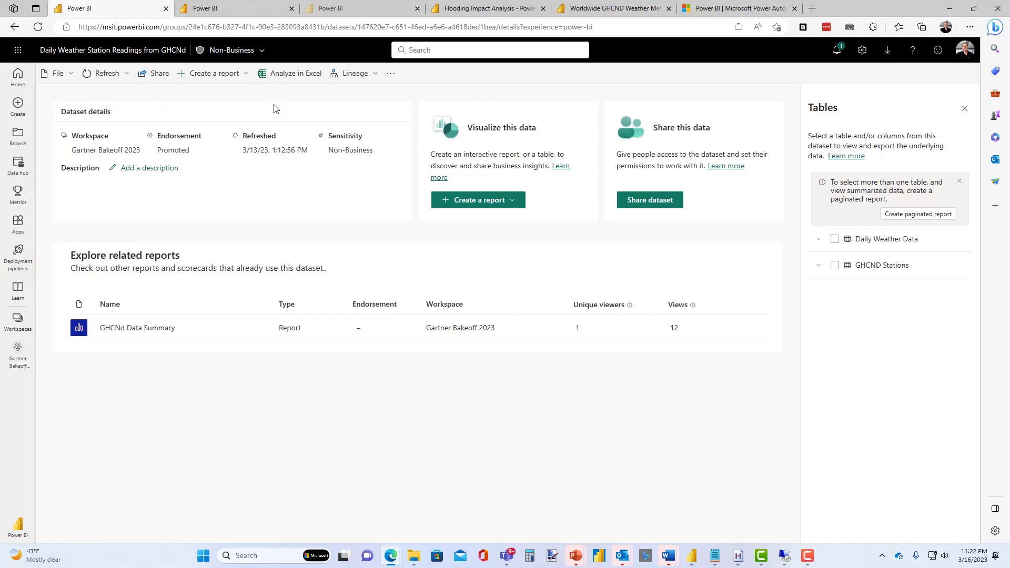
- Auto-create a report from the daily weather dataset and dismiss the report notification
left_click(507, 206)
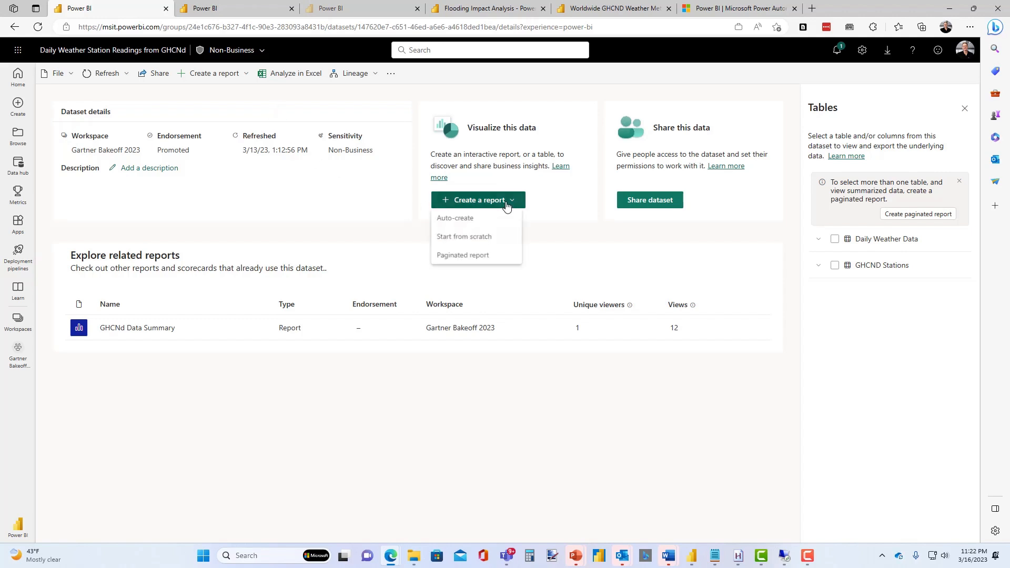
left_click(479, 223)
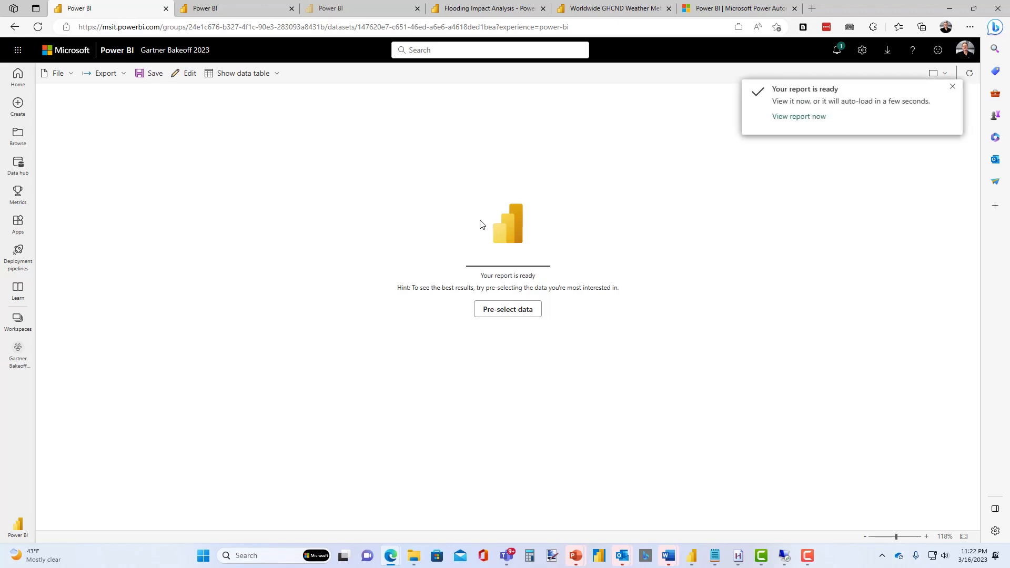
left_click(953, 91)
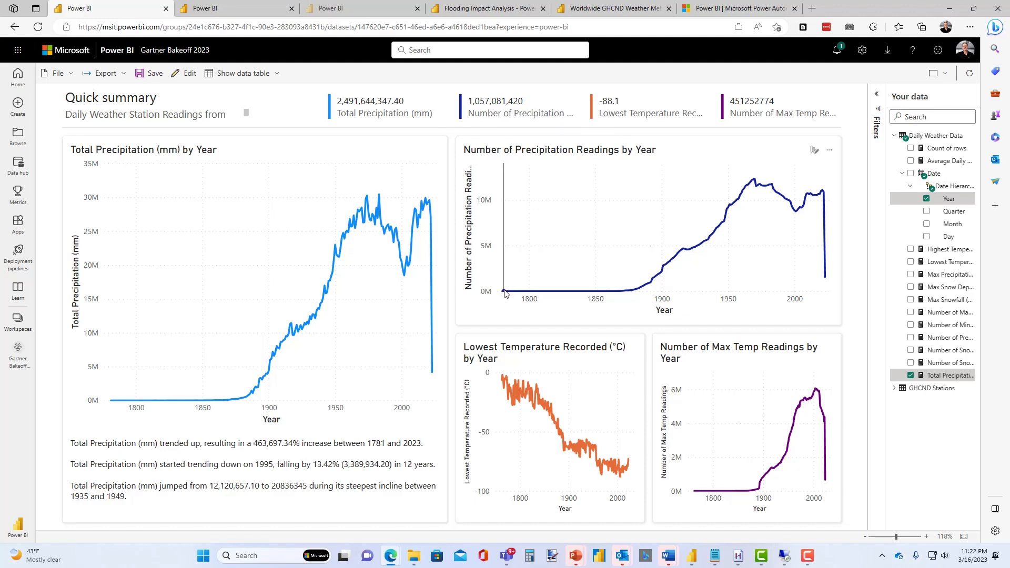
- Personalize the Total Precipitation (mm) by Year line chart so its Y-axis uses Max Precipitation (mm)
mouse_move(505, 293)
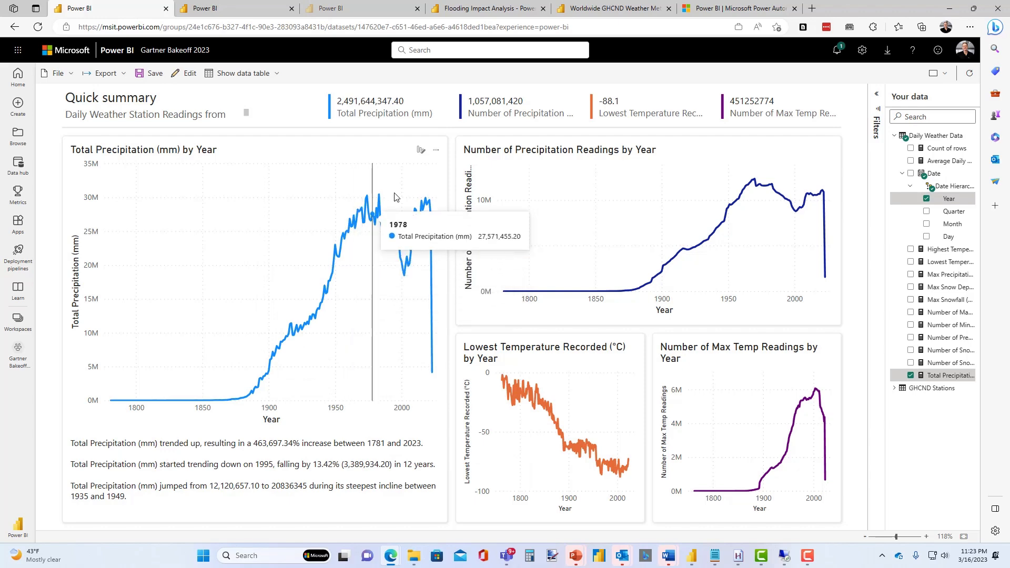
left_click(421, 150)
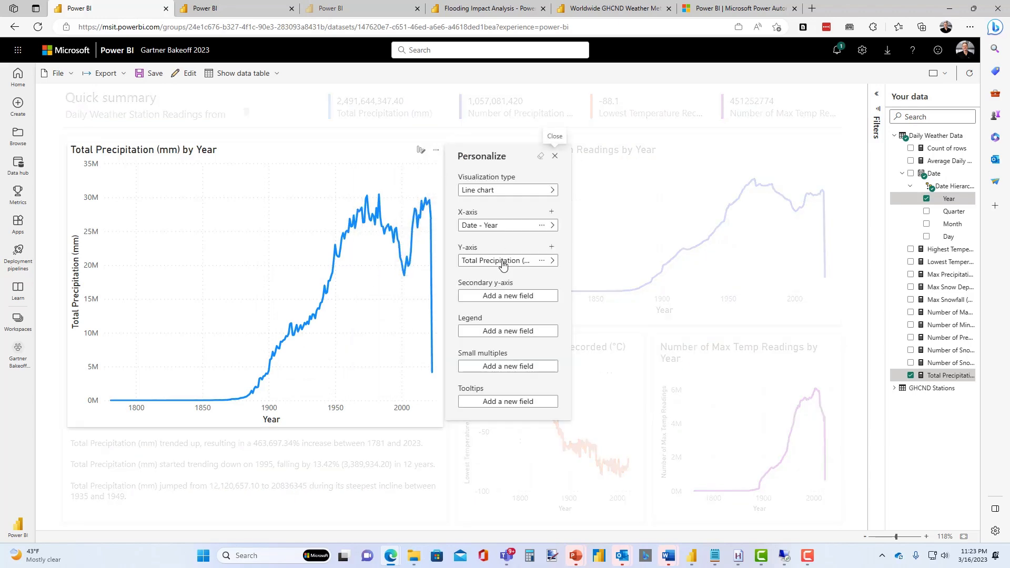
left_click(503, 262)
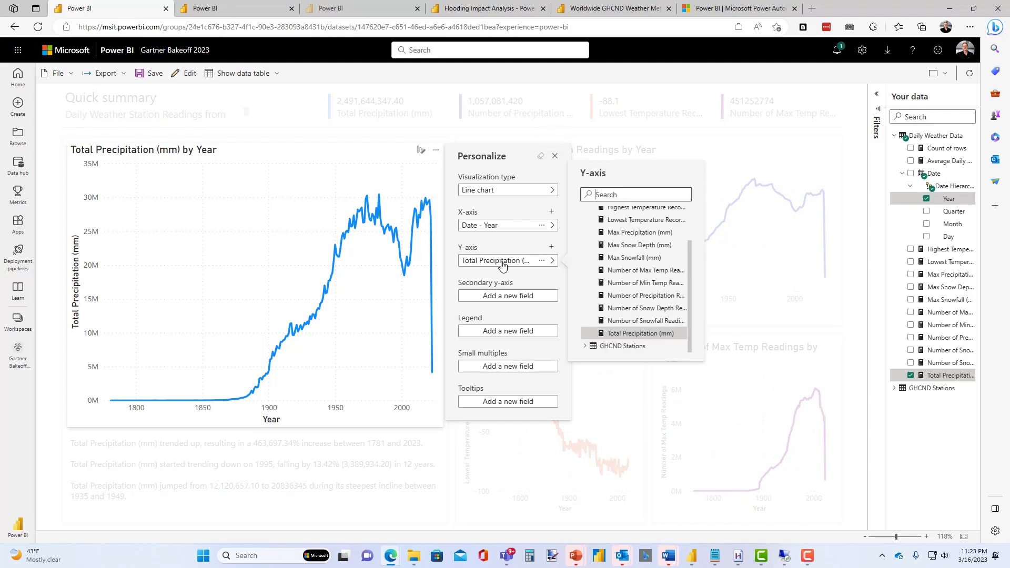
left_click(626, 238)
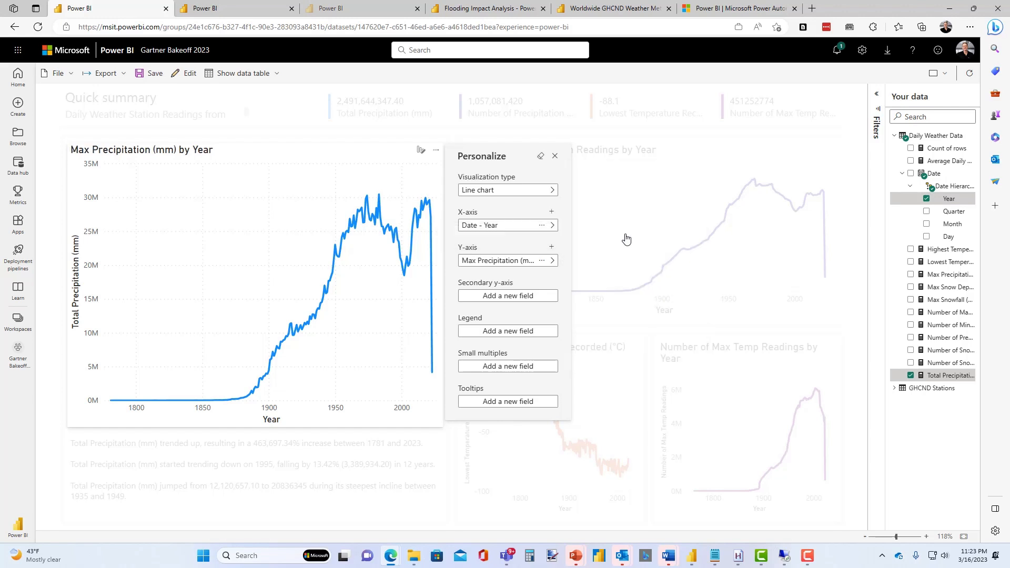
left_click(555, 157)
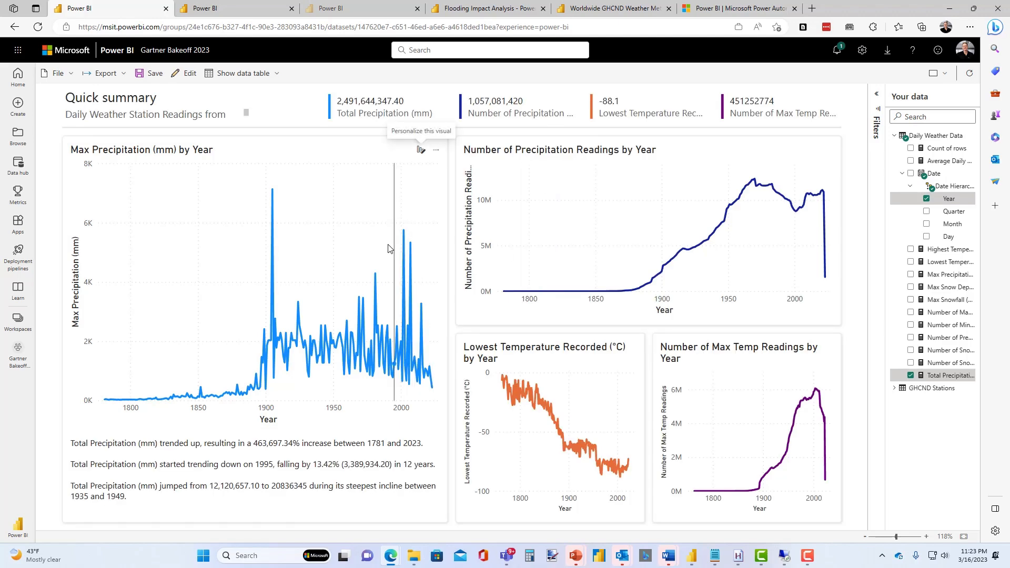
- Cross-filter the report to the 2002 peak on the Max Precipitation chart and clear that selection
mouse_move(382, 254)
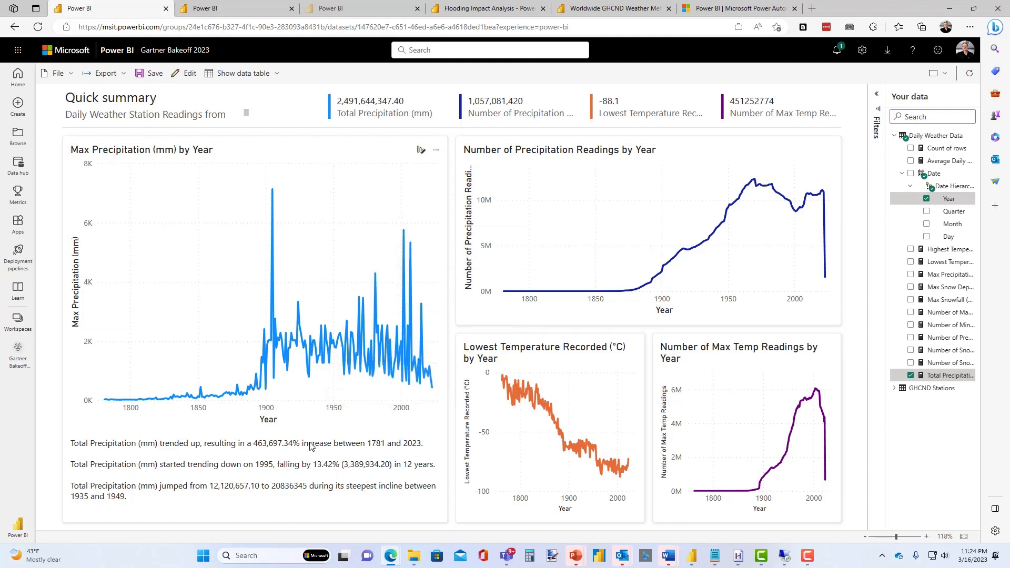
left_click(404, 231)
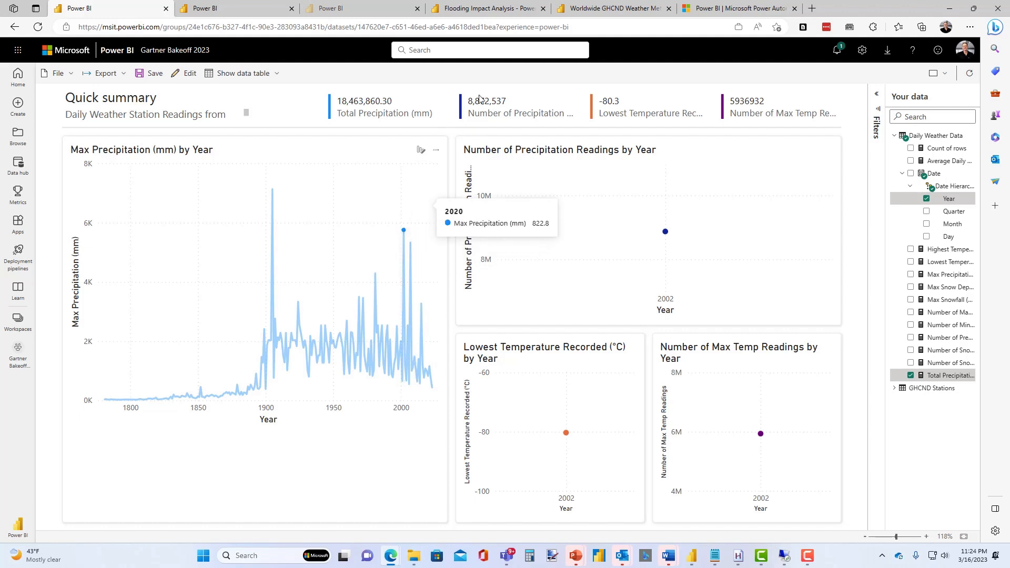
left_click(403, 231)
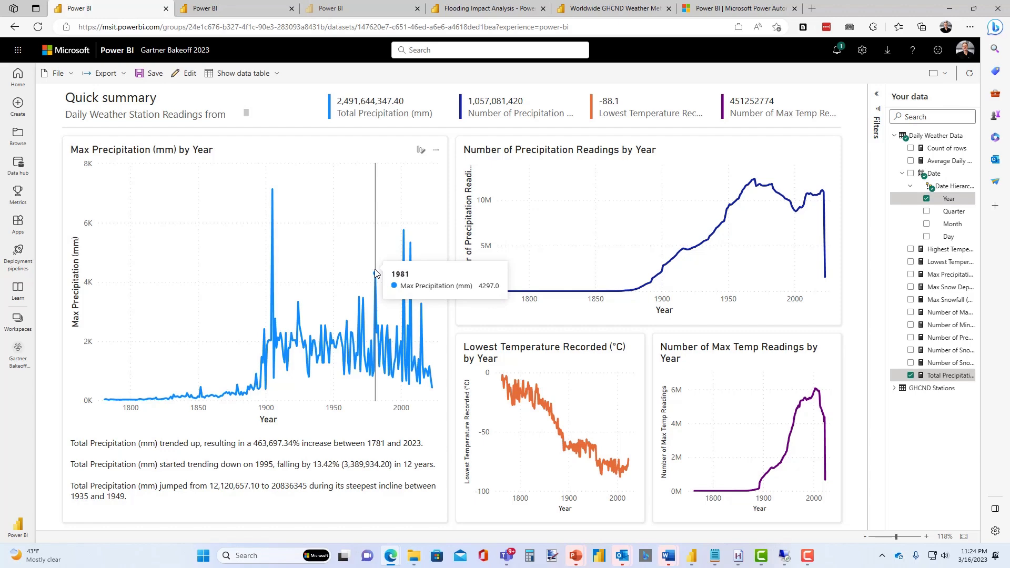
- Switch to the Flooding Impact Analysis file in Power BI Desktop and ask a new Q&A visual "how many people have died from flooding over time"
mouse_move(692, 556)
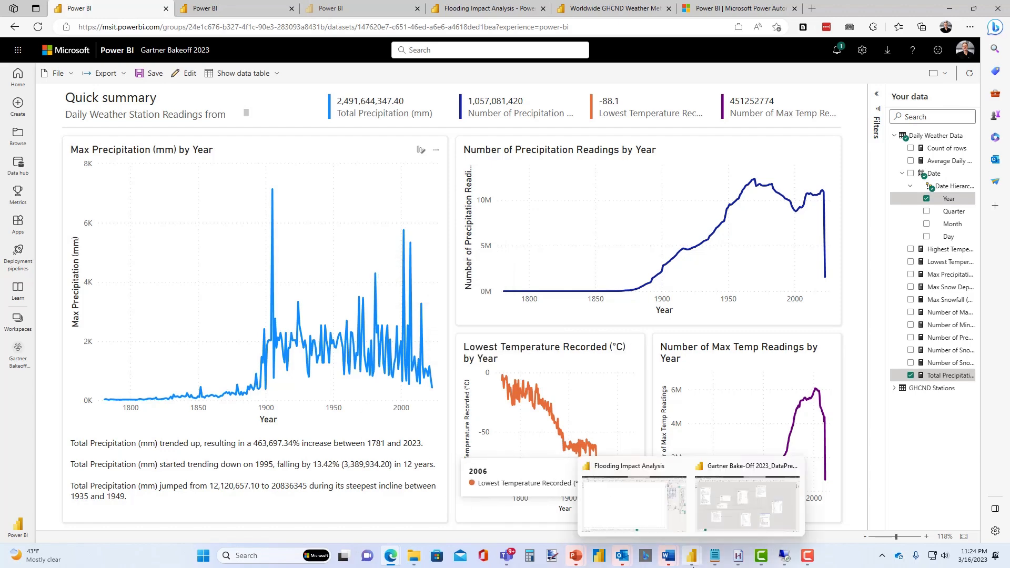
left_click(626, 509)
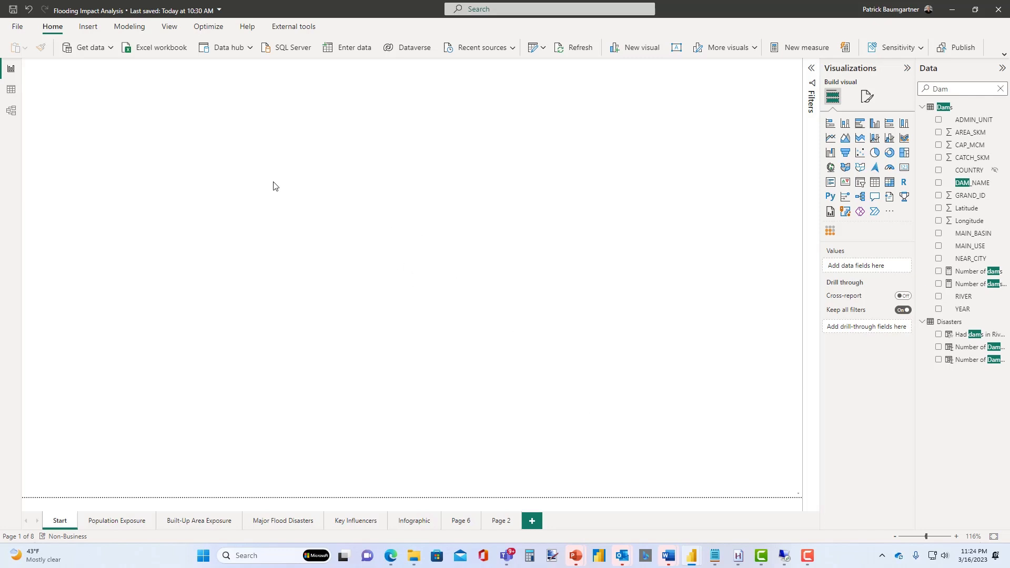
double_click(75, 103)
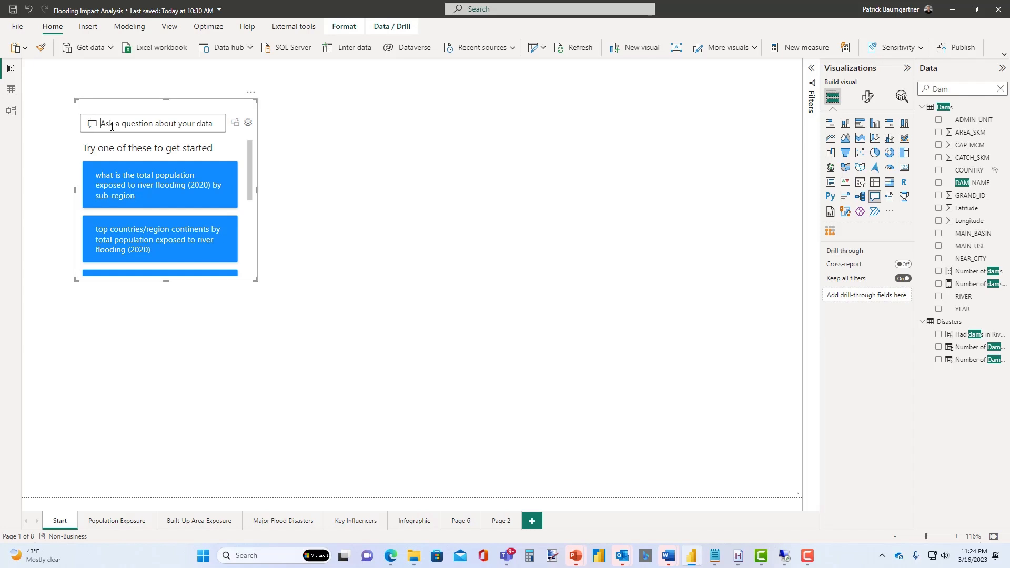
type("how many people have died from flooding over time")
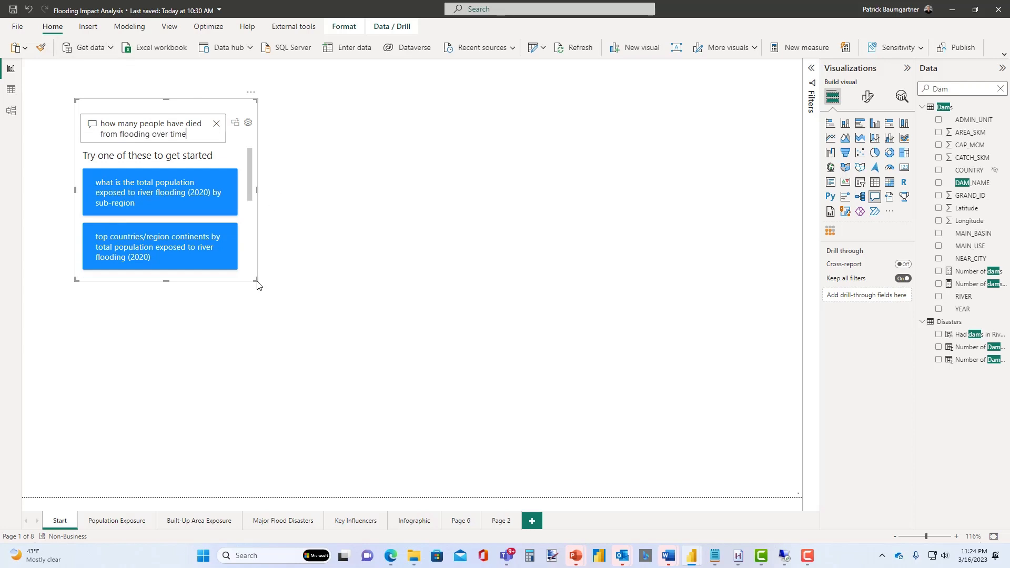
- Fit the Q&A visual into the upper-left corner of the Start page and convert it to a standard line chart
left_click_drag(284, 295, 451, 405)
left_click_drag(309, 101, 273, 68)
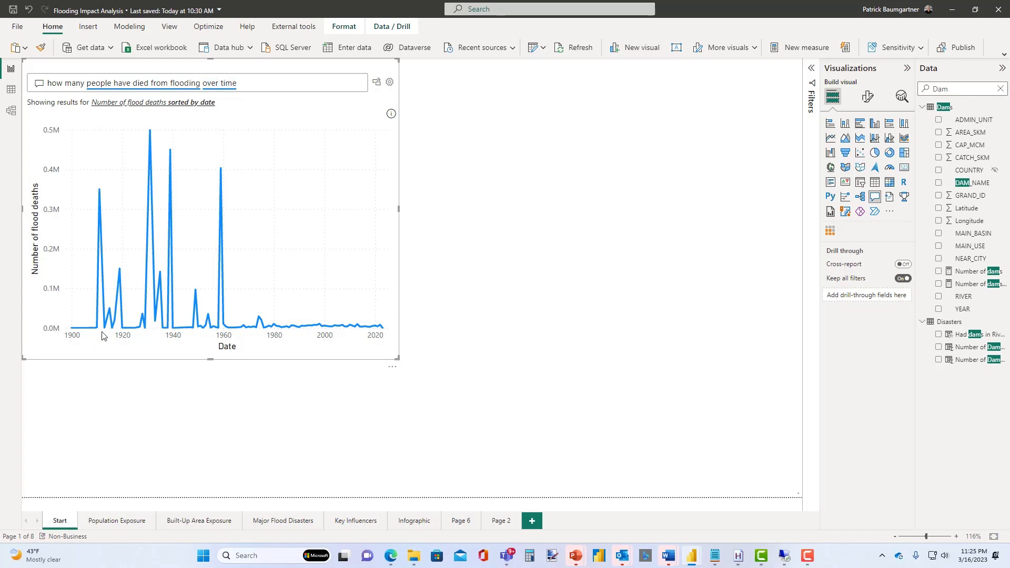
mouse_move(231, 319)
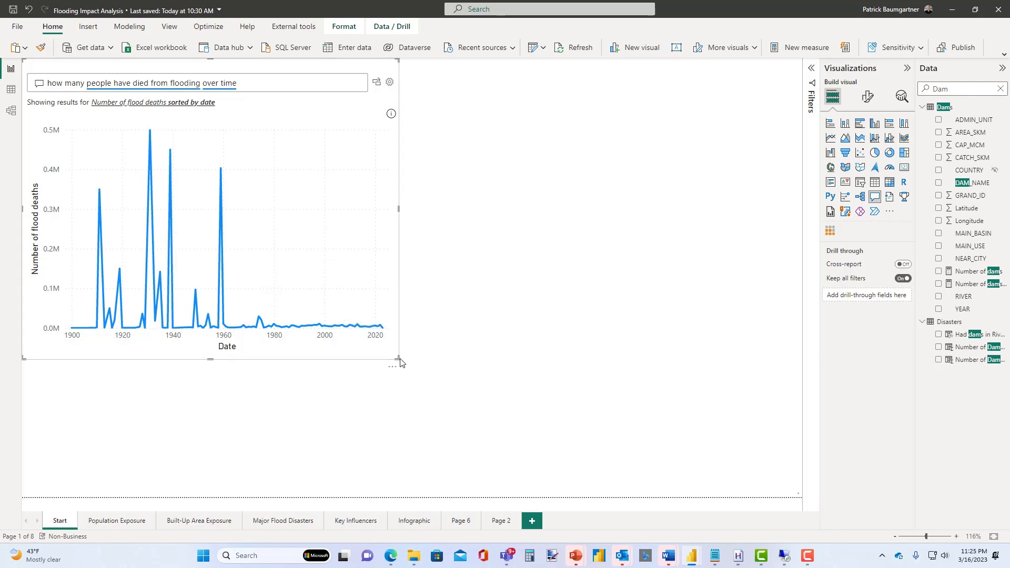
left_click_drag(399, 357, 361, 336)
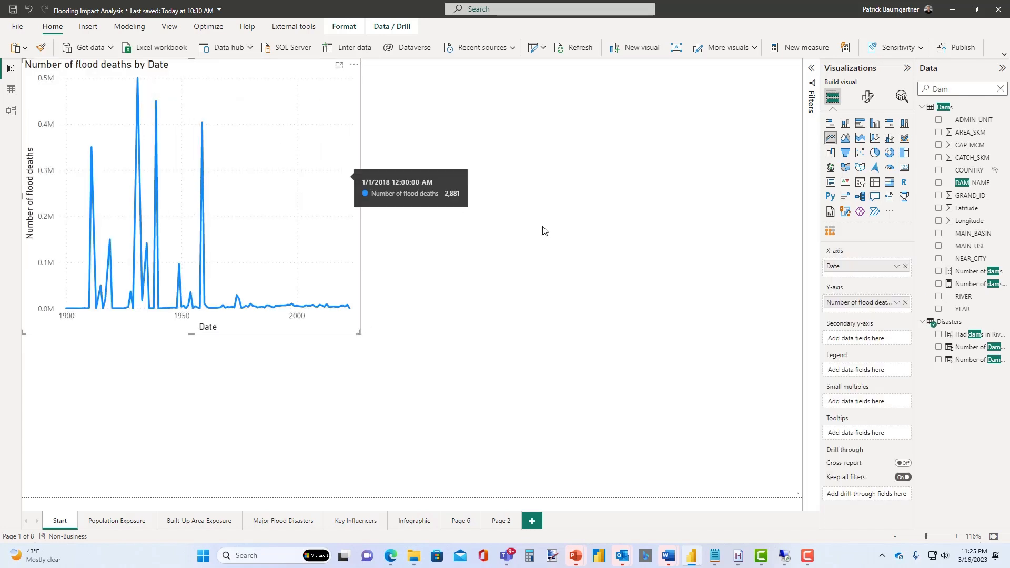
- Generate quick measure suggestions from the description "5 year rolling average of number of flood deaths"
left_click(844, 48)
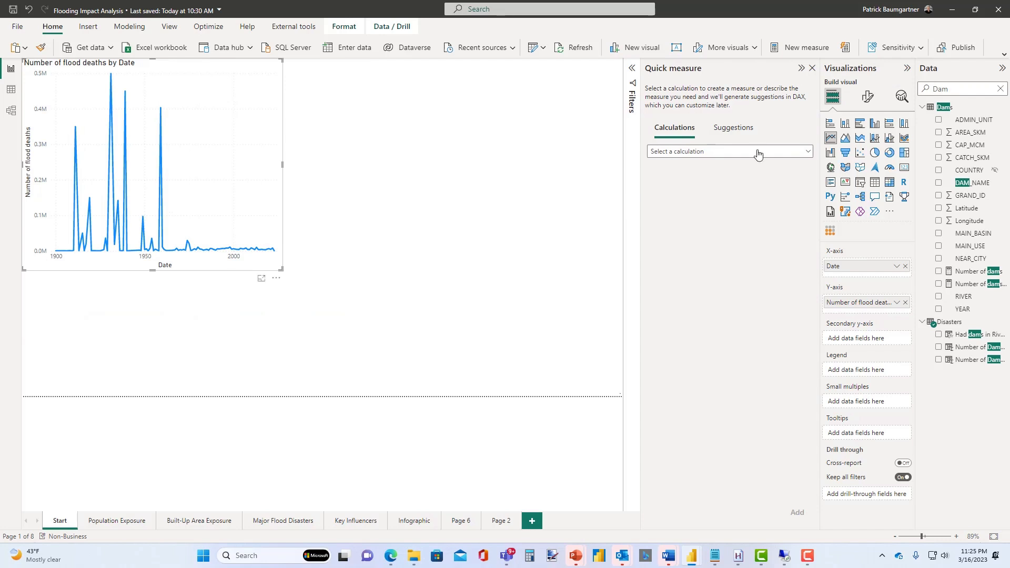
left_click(740, 135)
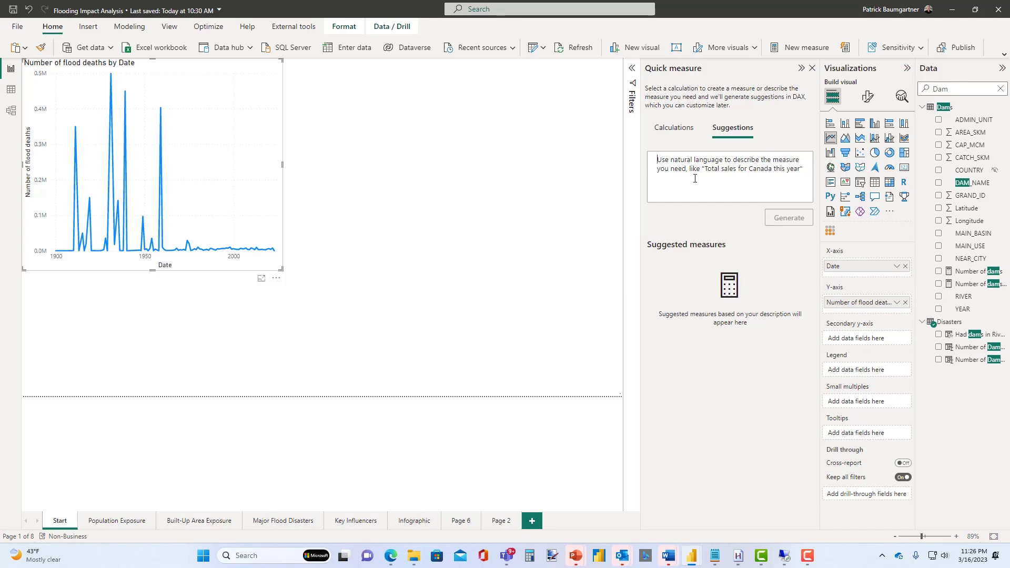
type("5 year rolling average o")
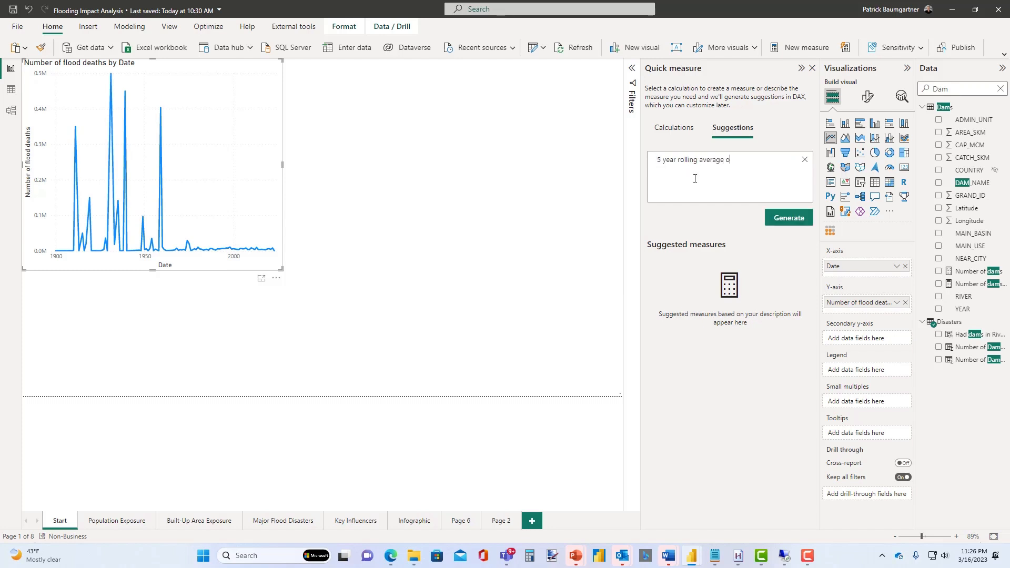
type("f number of flood deaths")
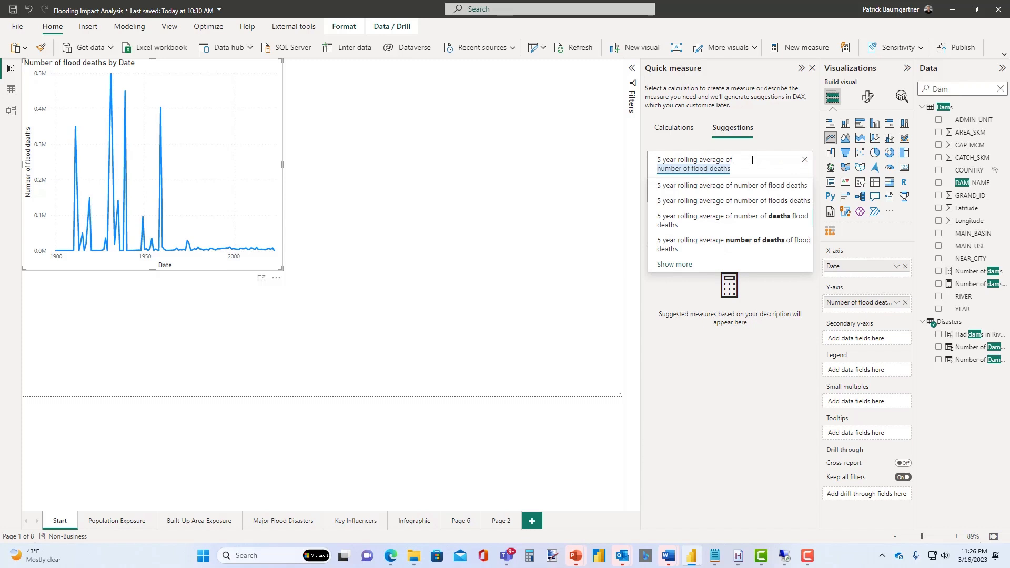
left_click(783, 141)
left_click(789, 218)
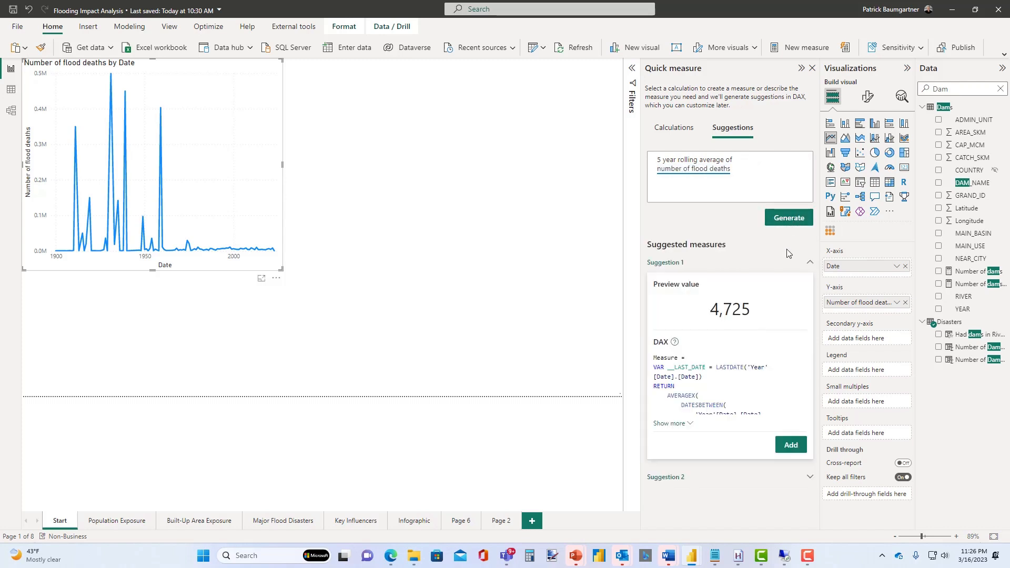
- Expand the first suggested measure and review its complete DAX formula
left_click(685, 424)
scroll(695, 423, "down", 2)
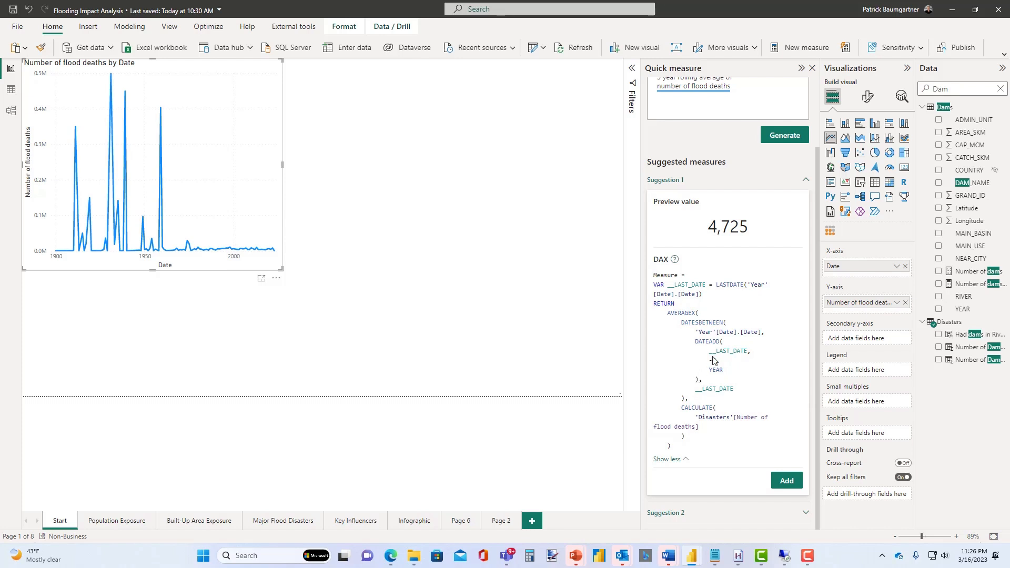
scroll(718, 327, "up", 2)
scroll(717, 328, "up", 1)
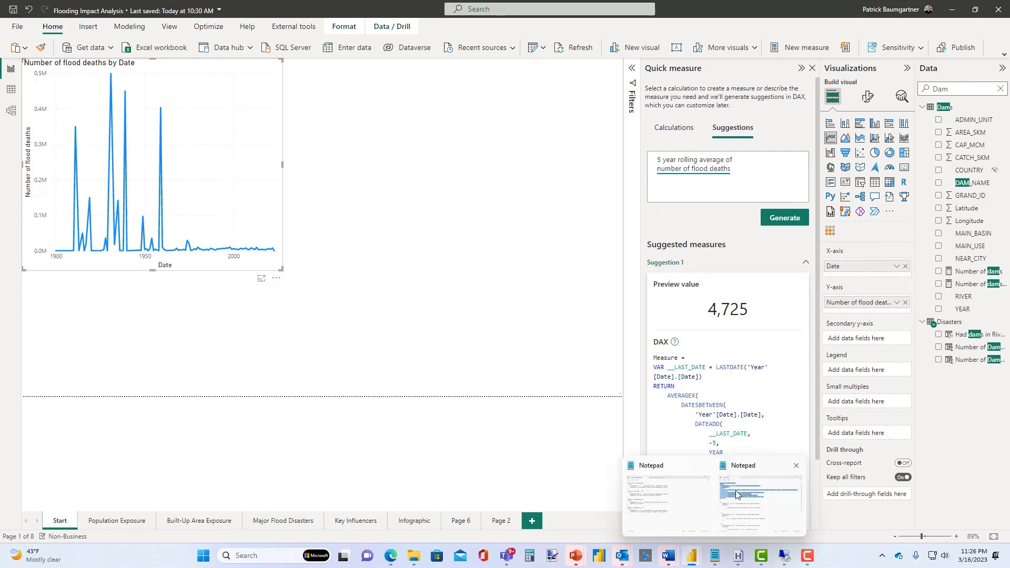
- Find the existing Rolling 5 year average of flood deaths measure, add it to the line chart's Y-axis, and close Quick measure
double_click(933, 93)
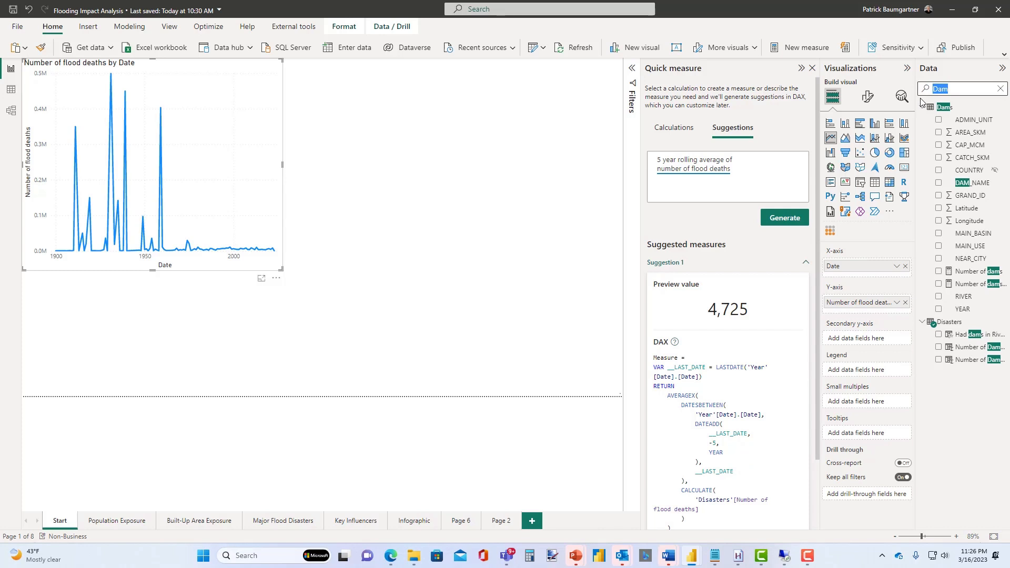
type("rol")
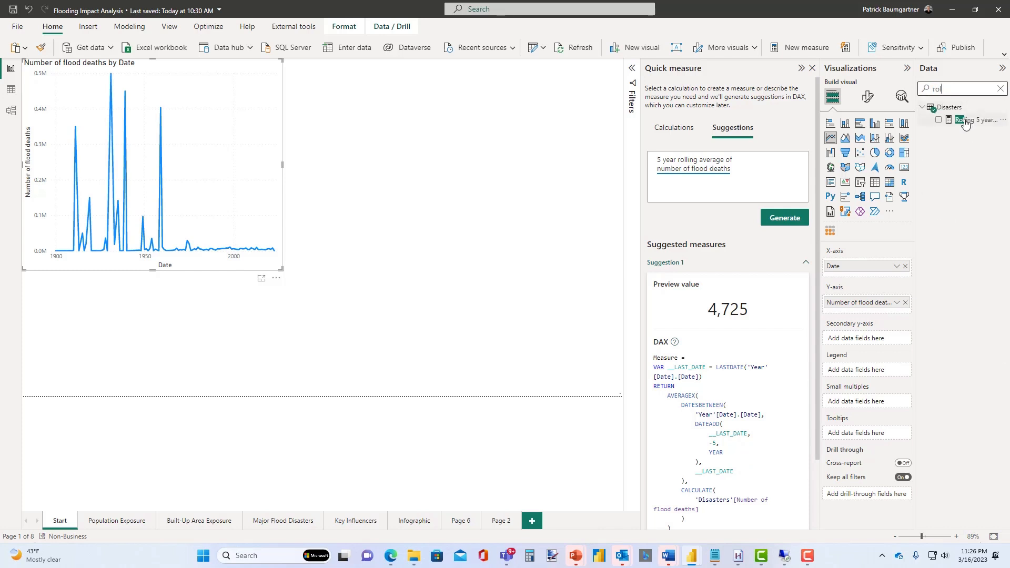
left_click_drag(966, 122, 874, 311)
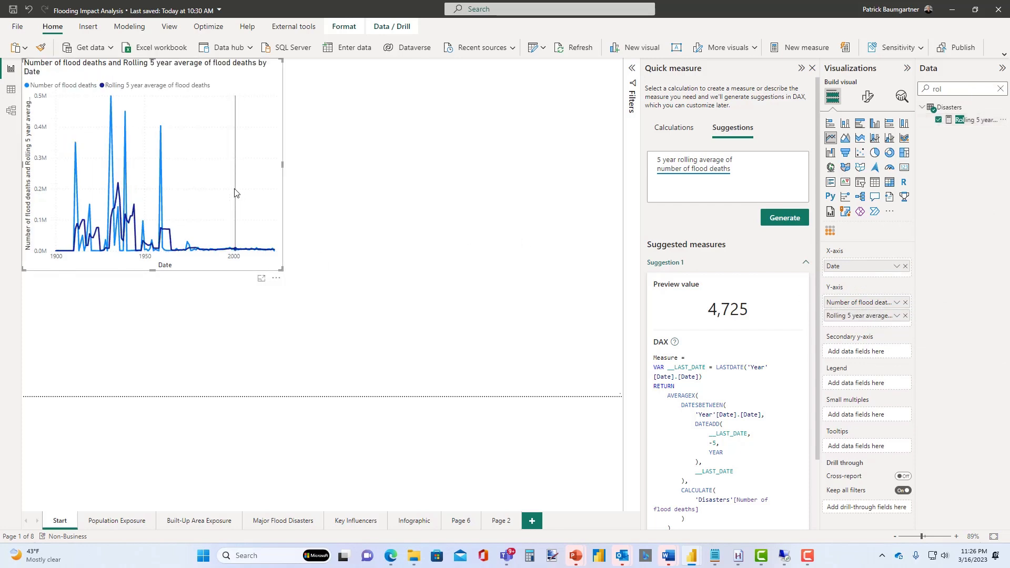
mouse_move(239, 193)
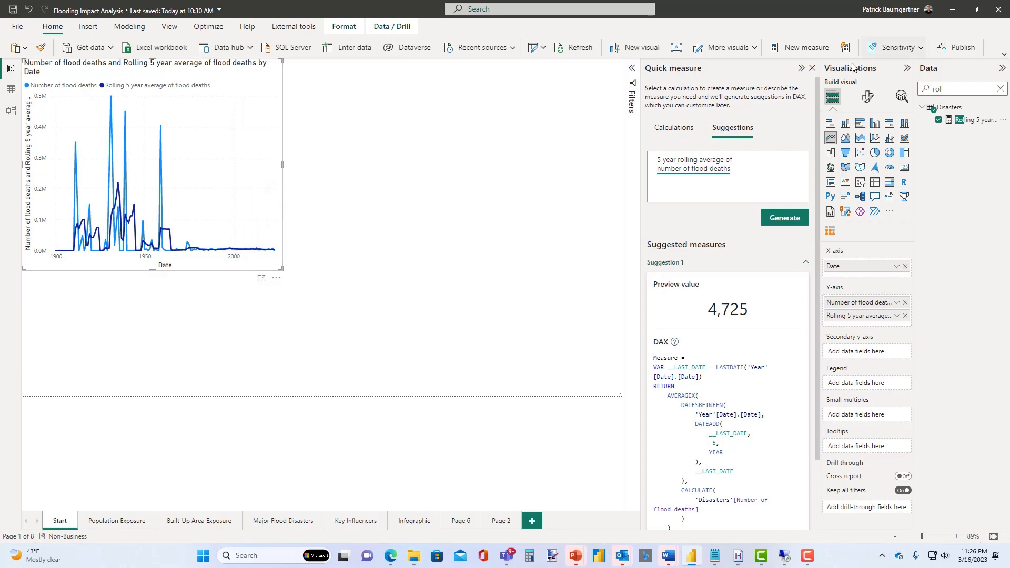
left_click(811, 70)
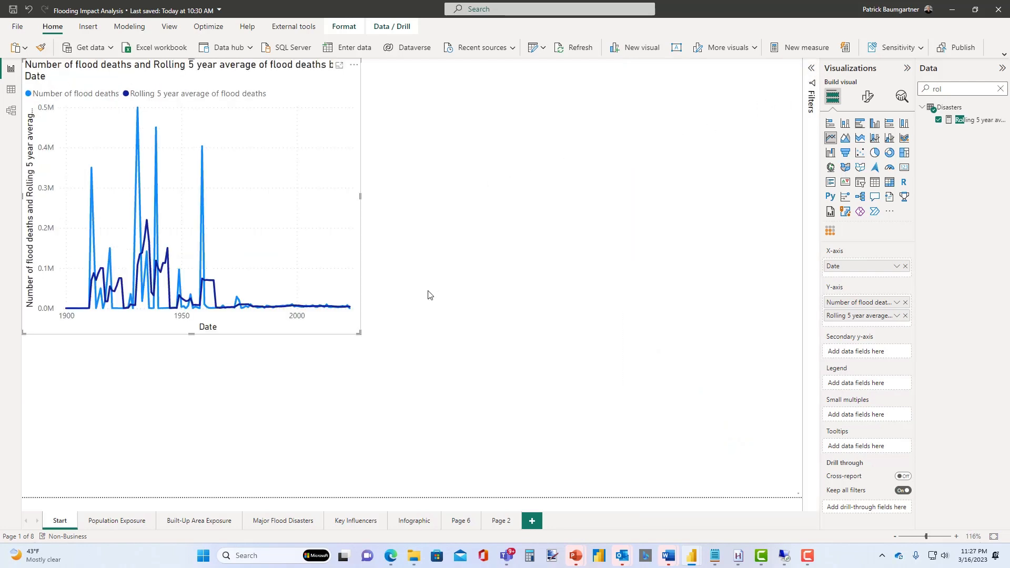
- Add a wider Q&A visual beside the line chart asking "how many people are exposed to flooding by coutry"
double_click(399, 79)
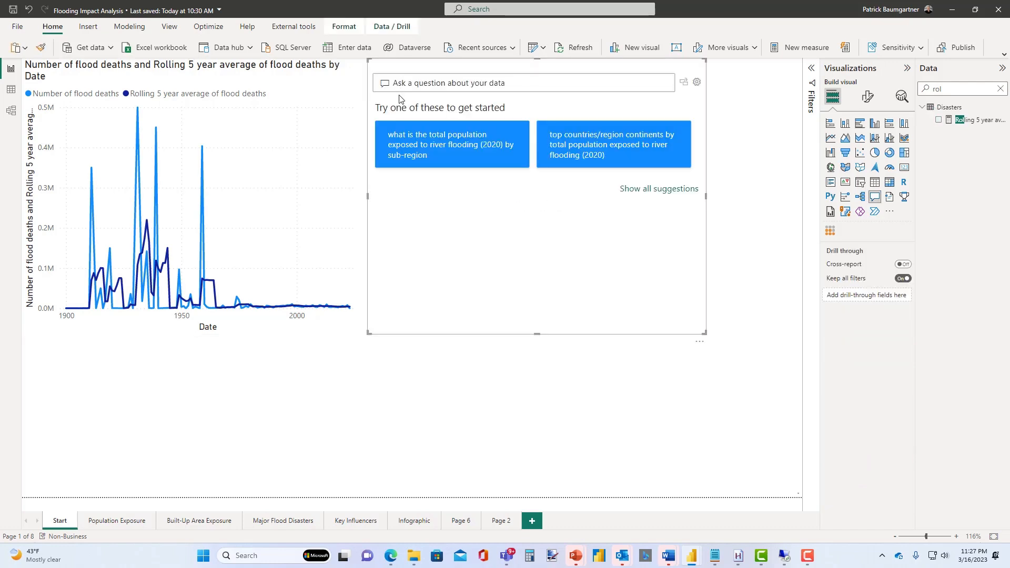
type("how many people are exposed to flooding")
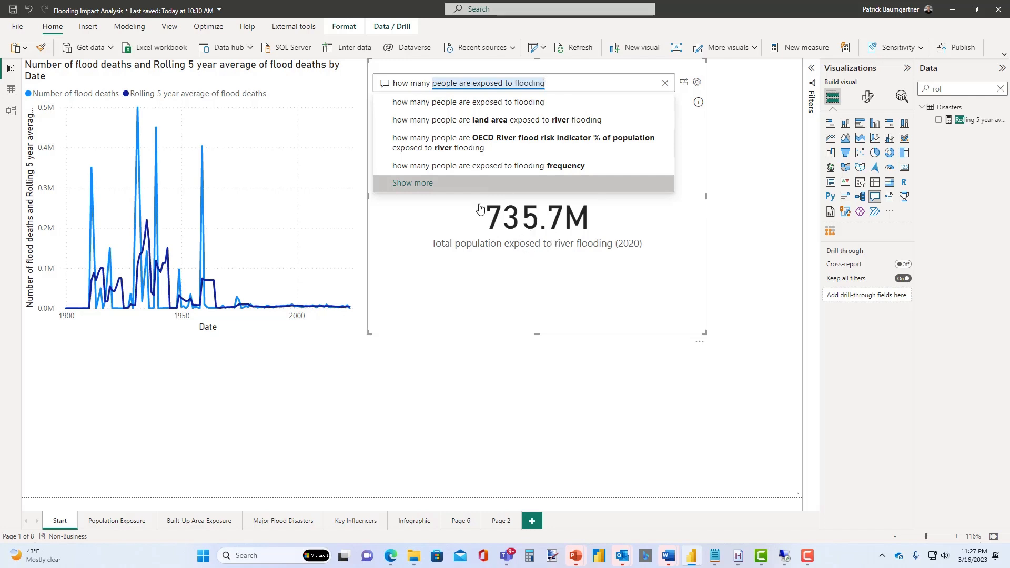
type("by coutry")
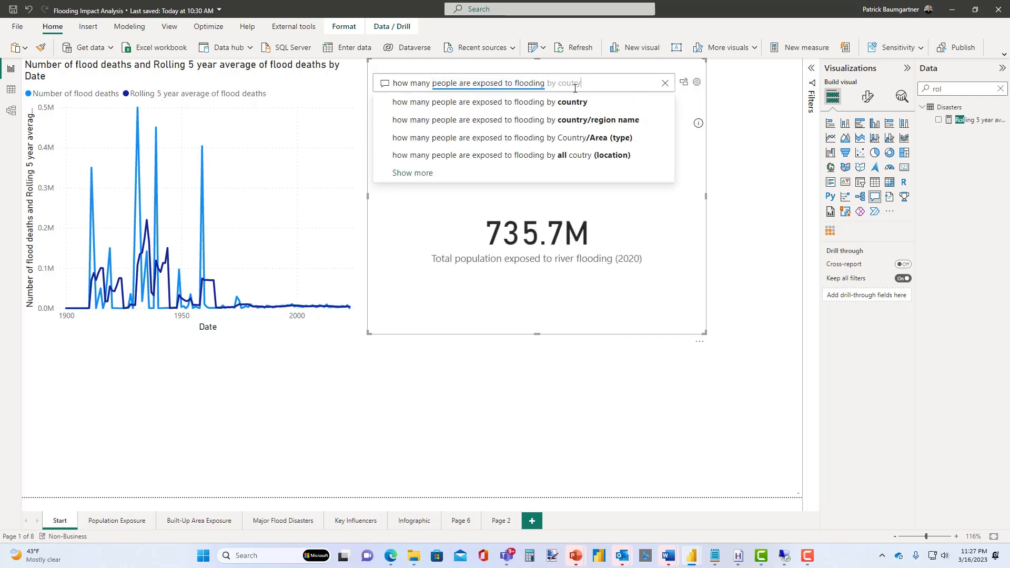
left_click_drag(703, 329, 752, 319)
left_click(711, 360)
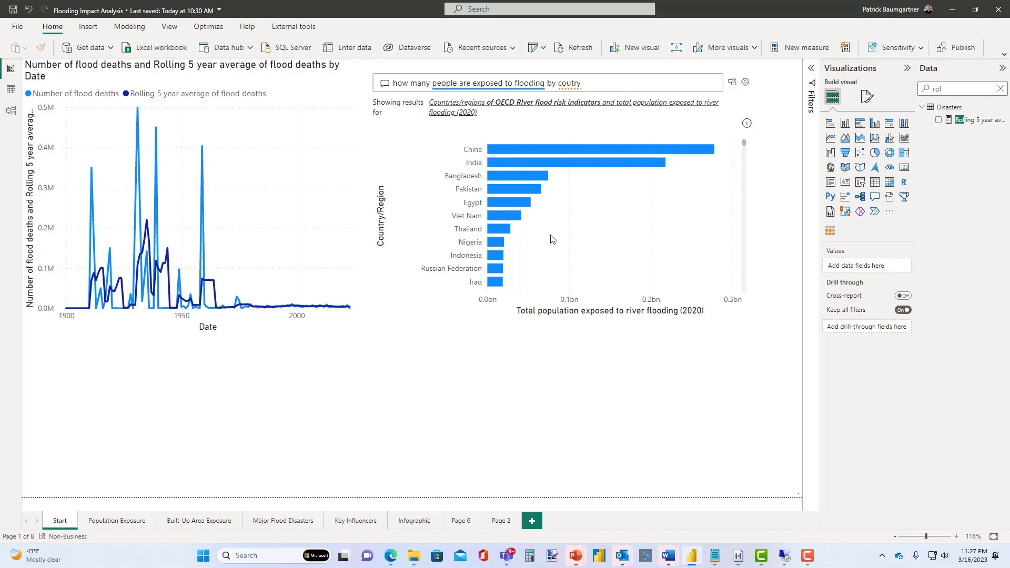
- Cross-filter the flood deaths line chart by China, India and Bangladesh in turn, and clear the country selection
left_click(500, 151)
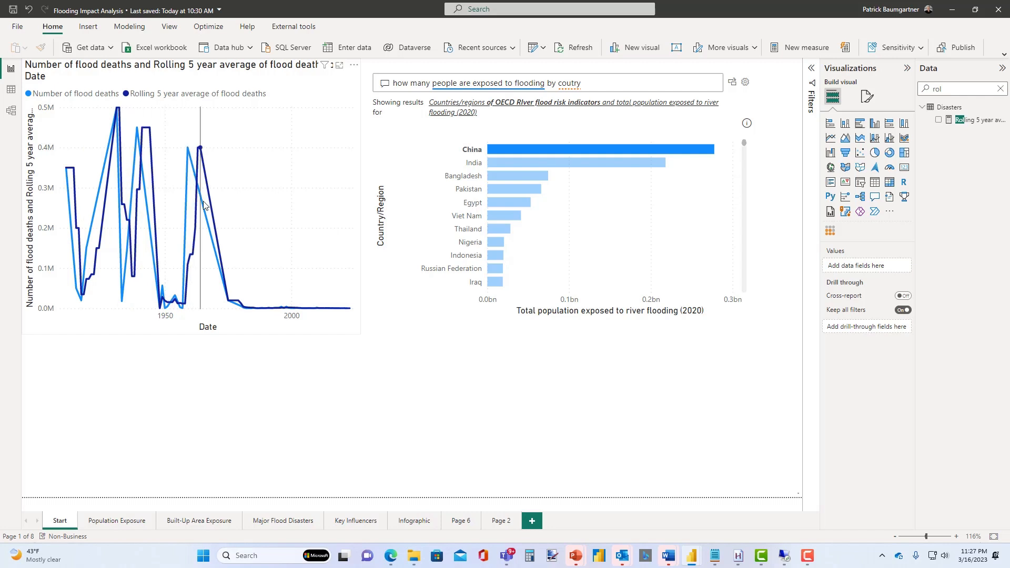
left_click(536, 162)
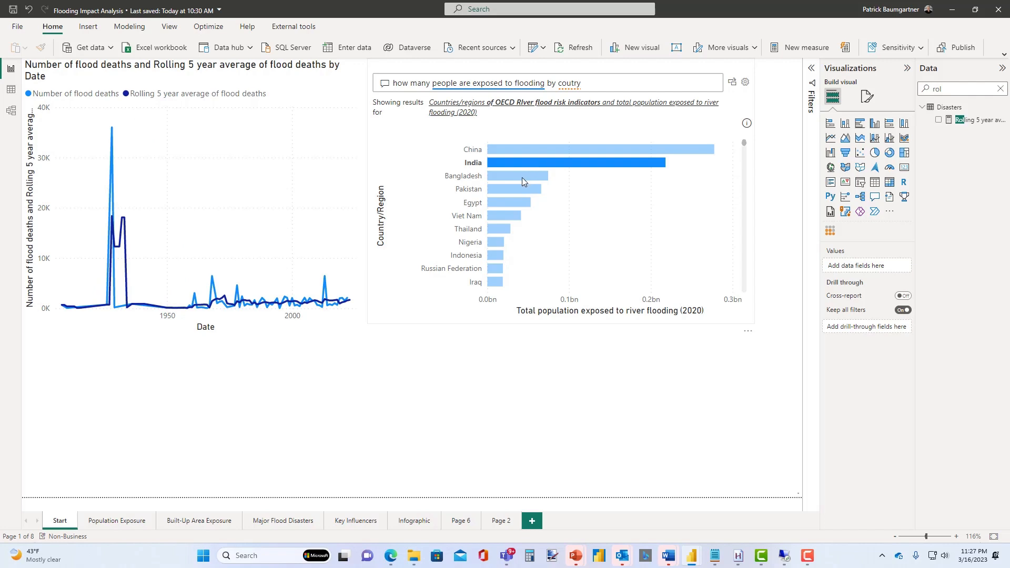
left_click(522, 180)
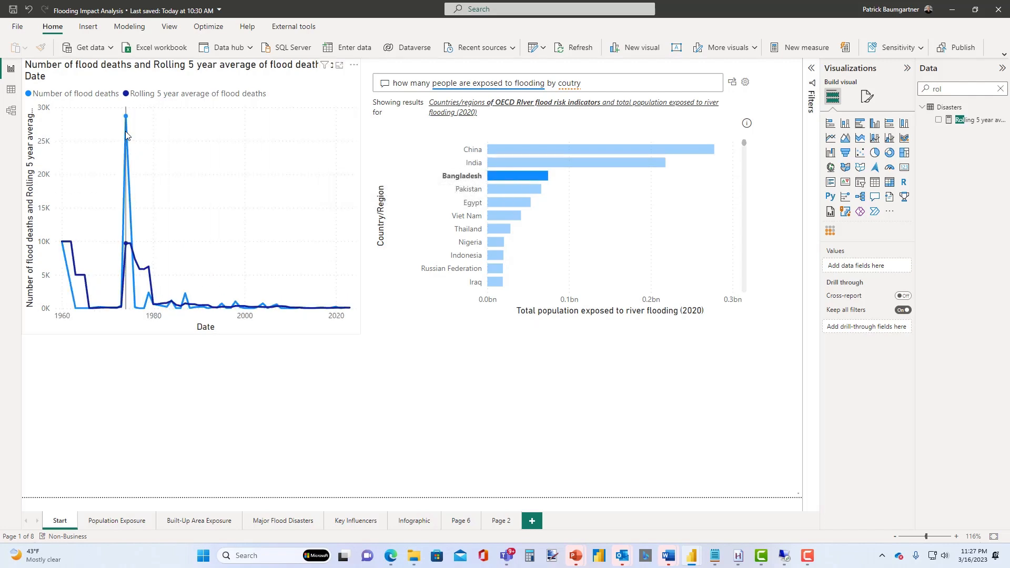
left_click(502, 178)
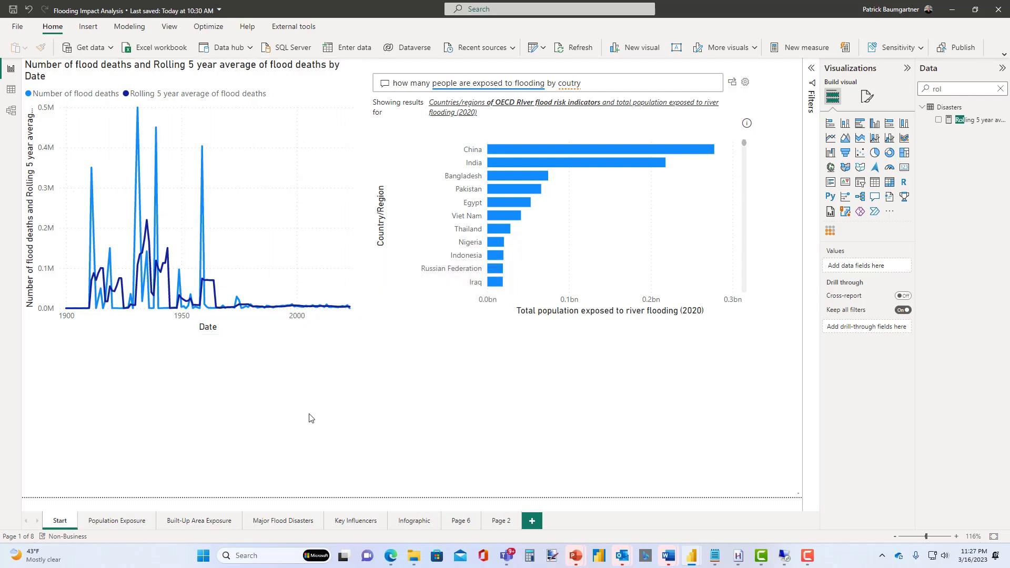
- Add a smart narrative visual below the line chart and read through its summary
left_click(890, 197)
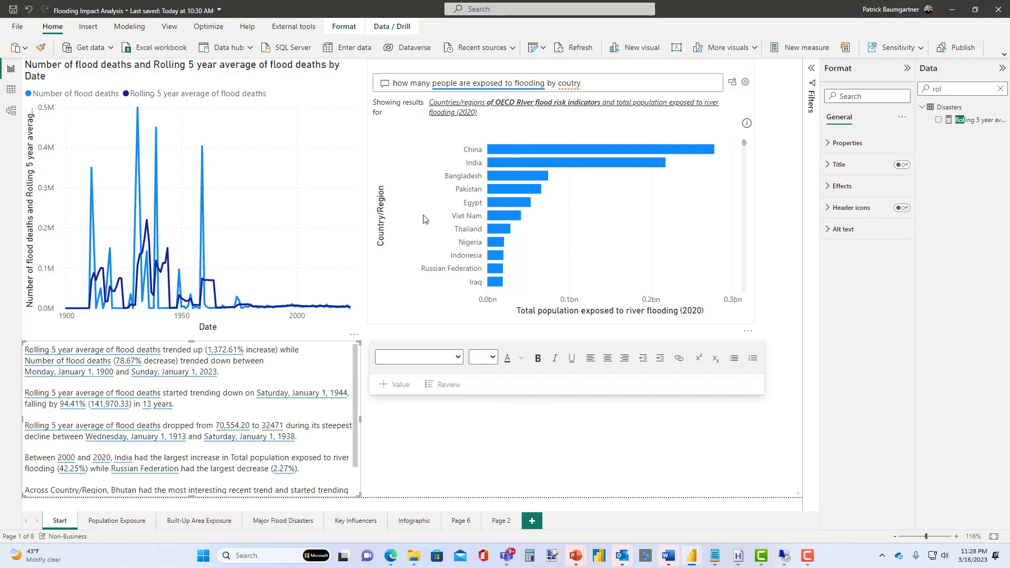
left_click(409, 435)
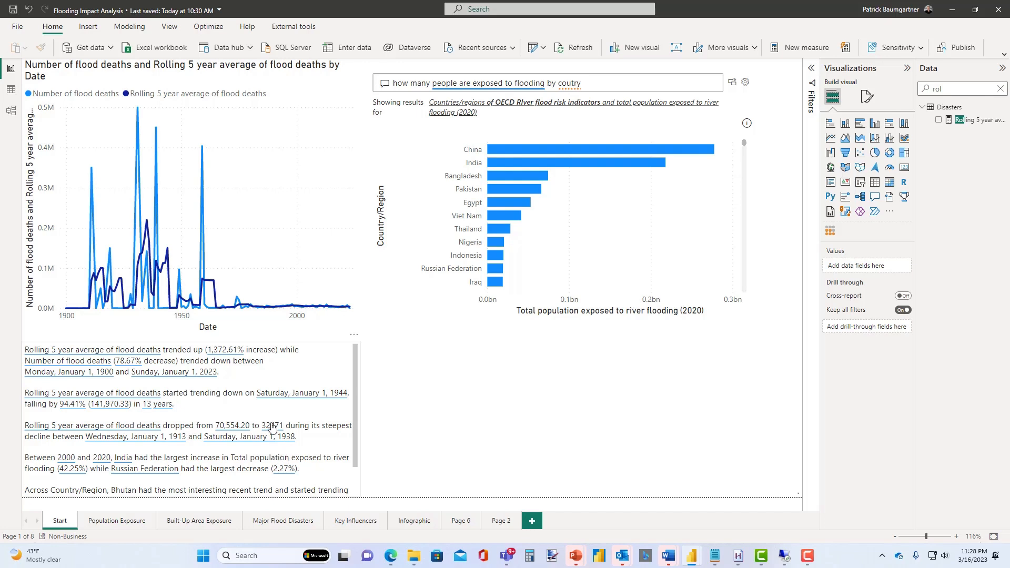
scroll(272, 428, "down", 2)
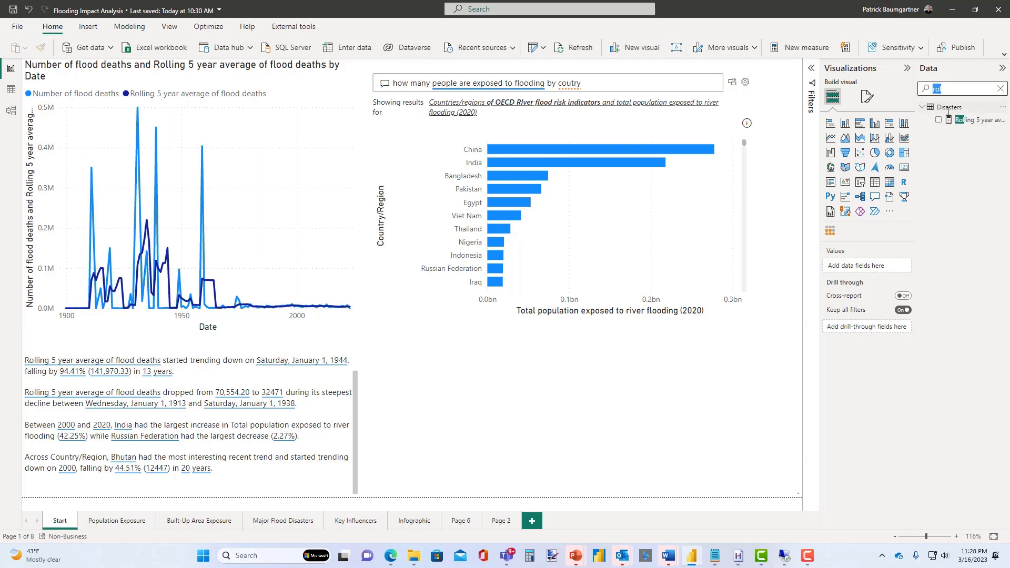
- Find the Number of dams measure in the Dams table and add it to the line chart's secondary Y-axis
type("dam")
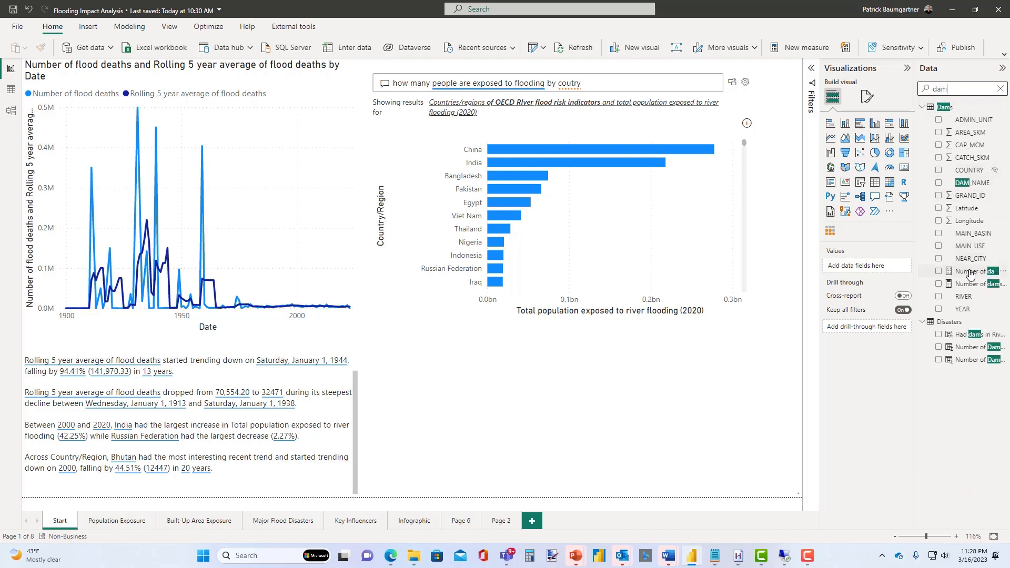
left_click(347, 211)
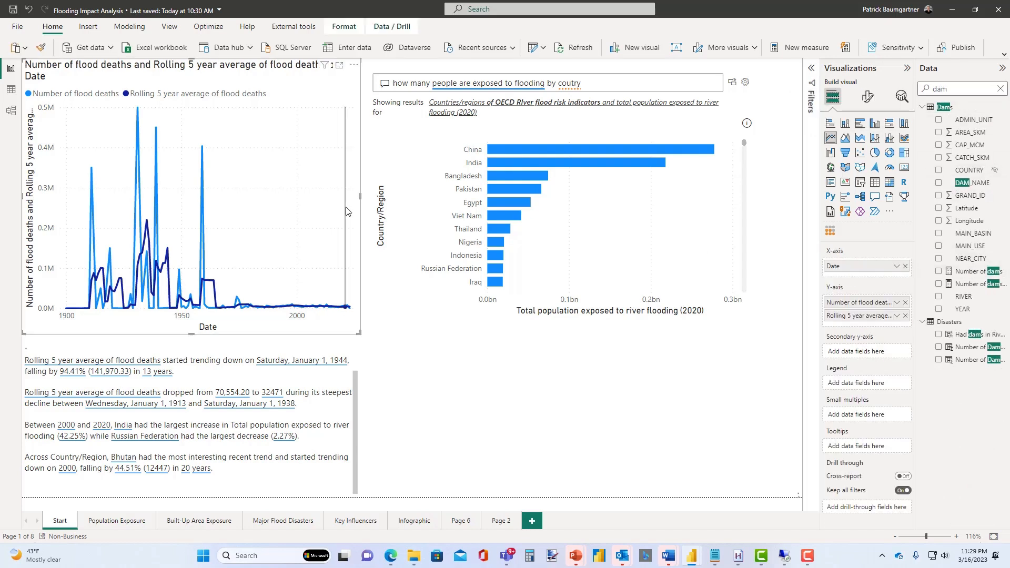
left_click_drag(972, 271, 889, 357)
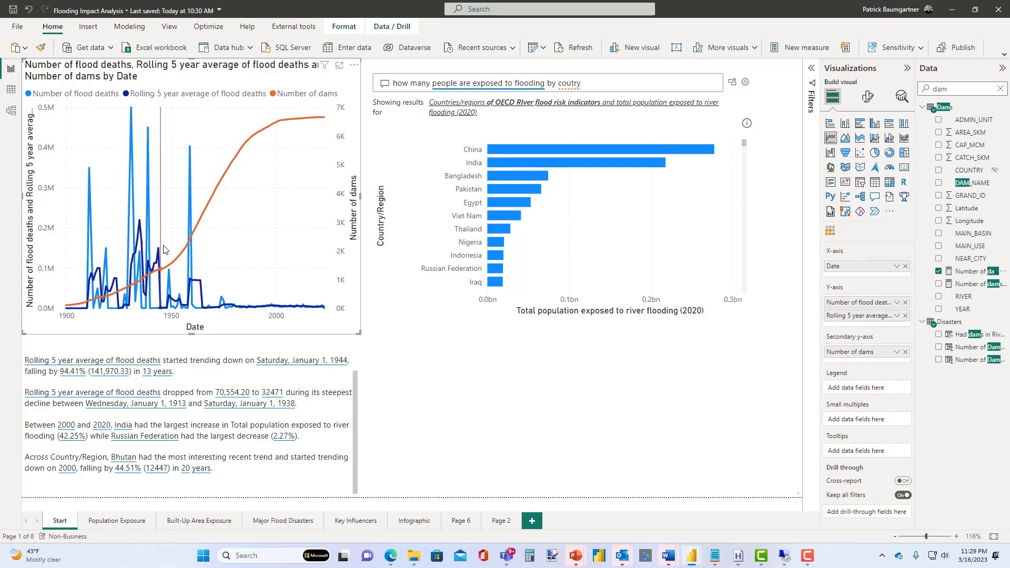
- Compare flood deaths with the number of dams over time, cross-filter the chart by China, and clear the selection
mouse_move(166, 250)
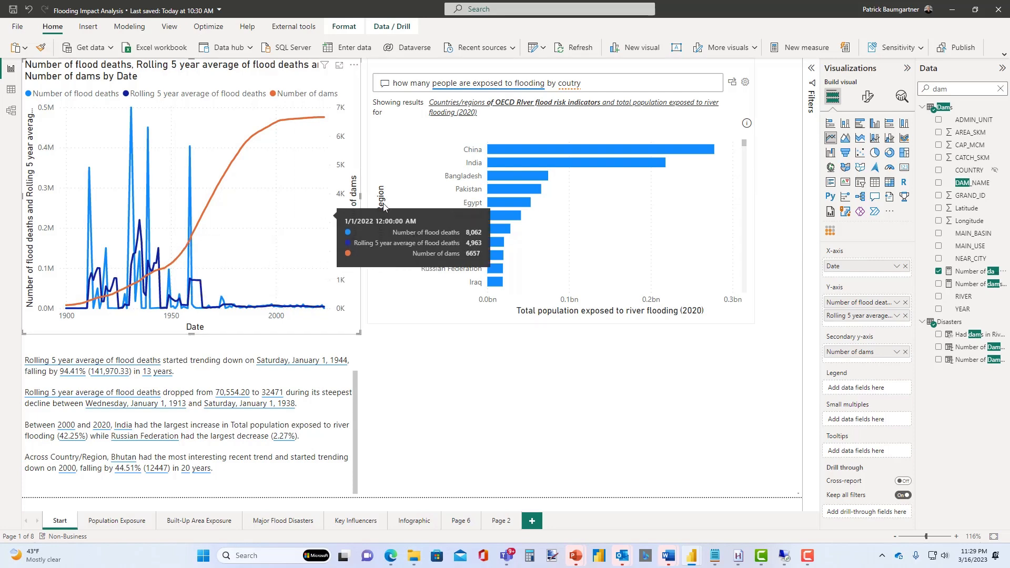
left_click(497, 148)
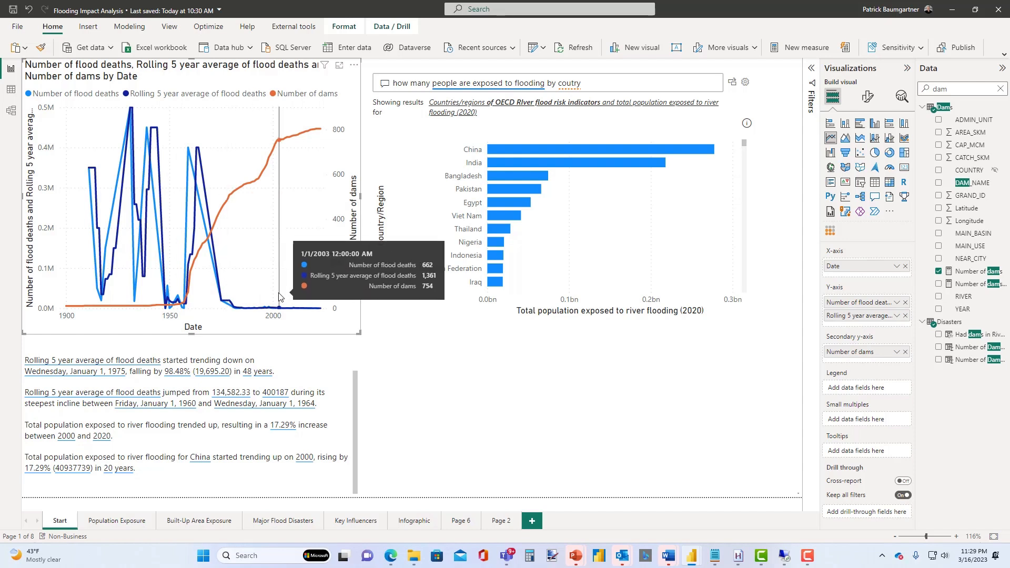
left_click(391, 365)
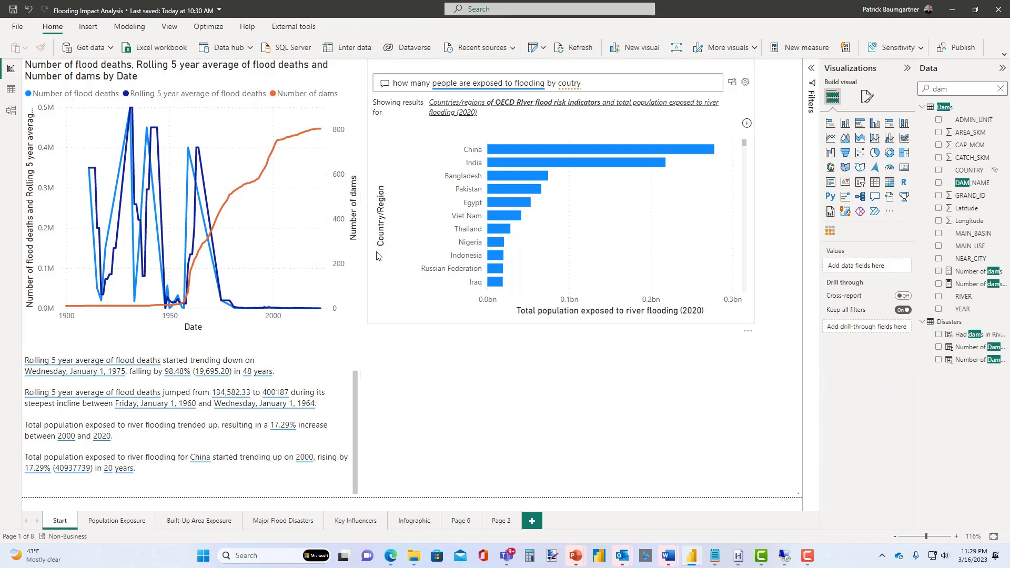
- Open the Population Exposure page and collapse the Visualizations and Data panes
left_click(98, 523)
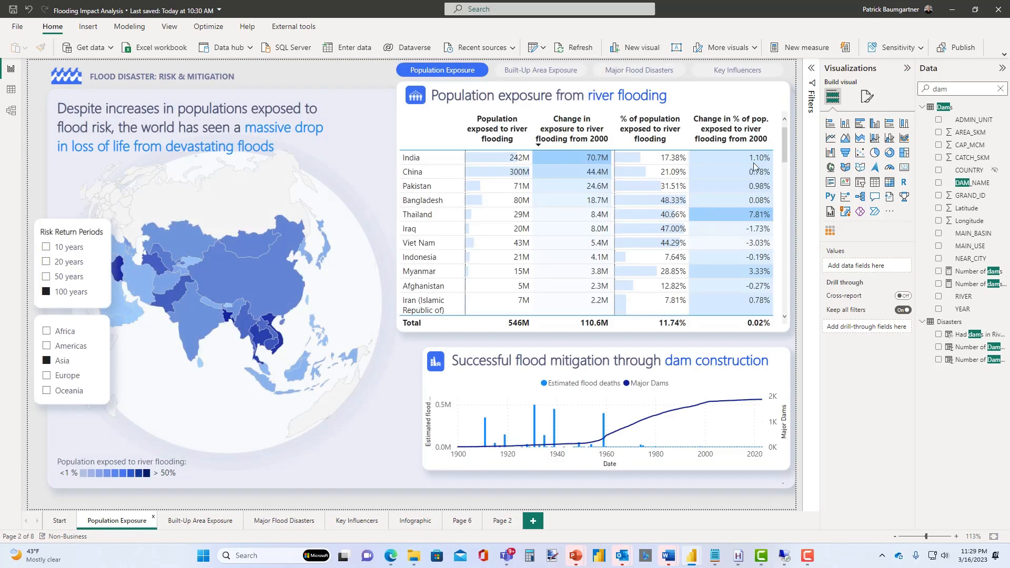
left_click(907, 68)
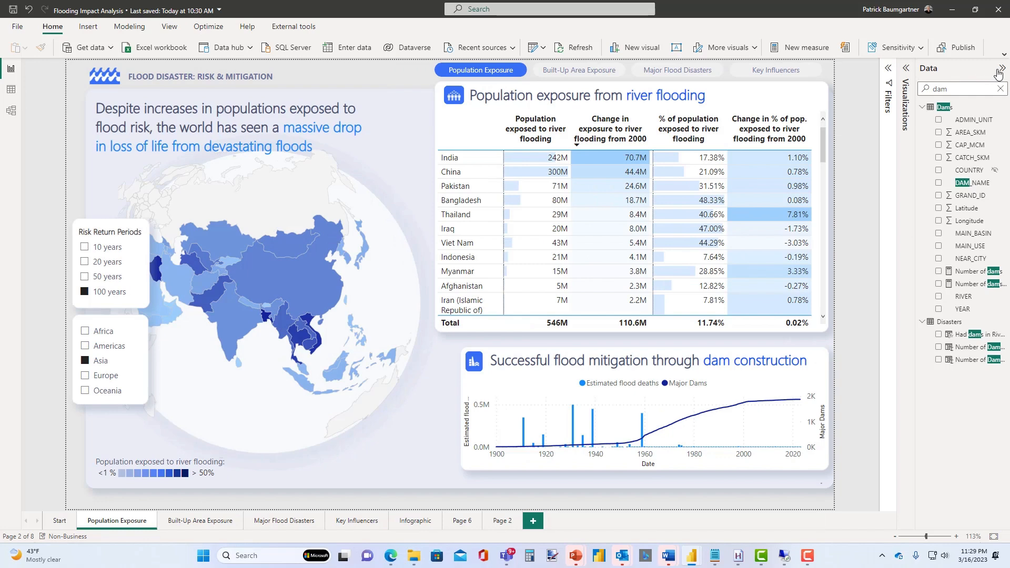
left_click(1002, 67)
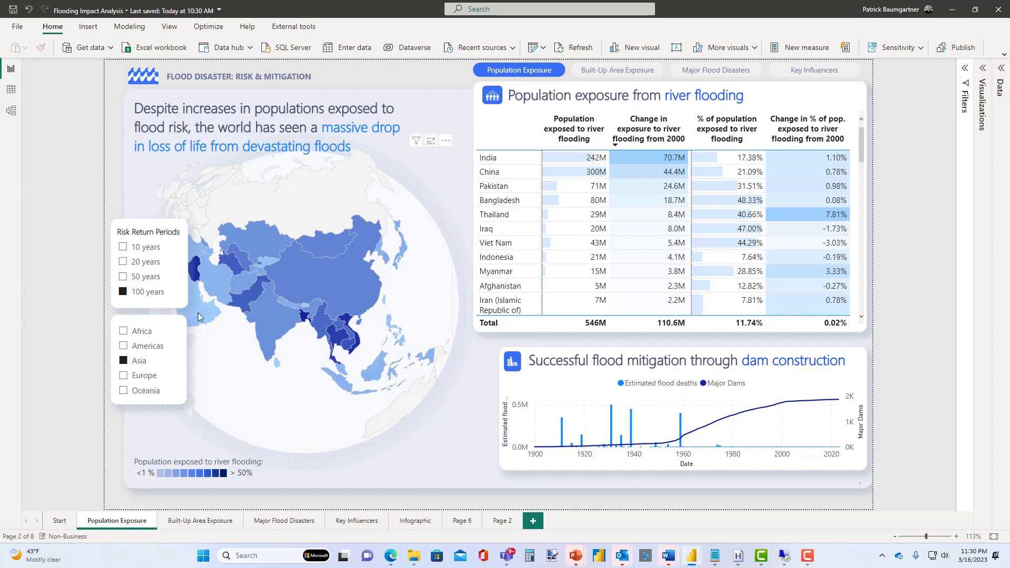
- Filter the Population Exposure page by Africa and by Asia, clear the continent filter, and inspect Egypt's exposure on the globe
left_click(141, 362)
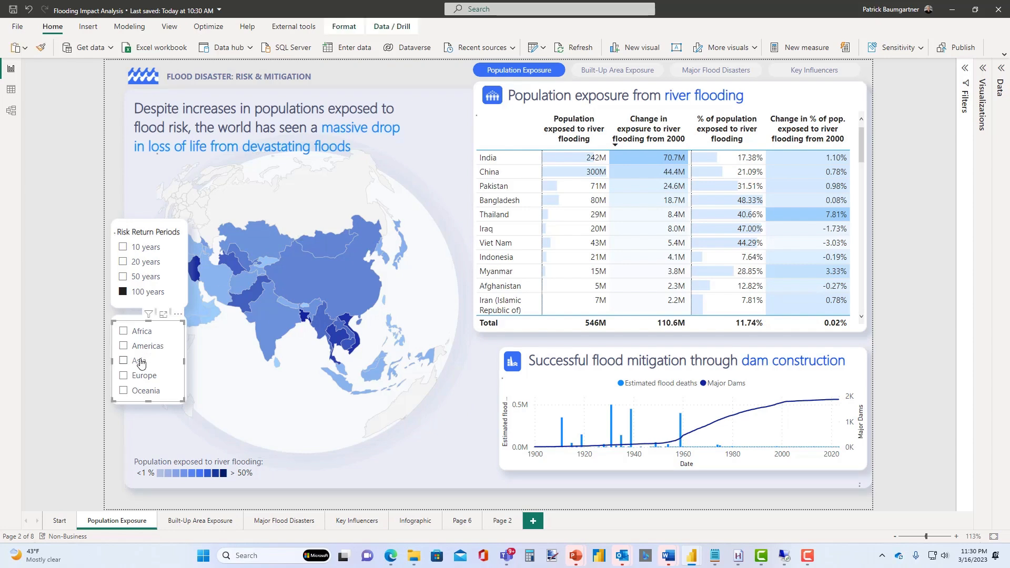
left_click(143, 332)
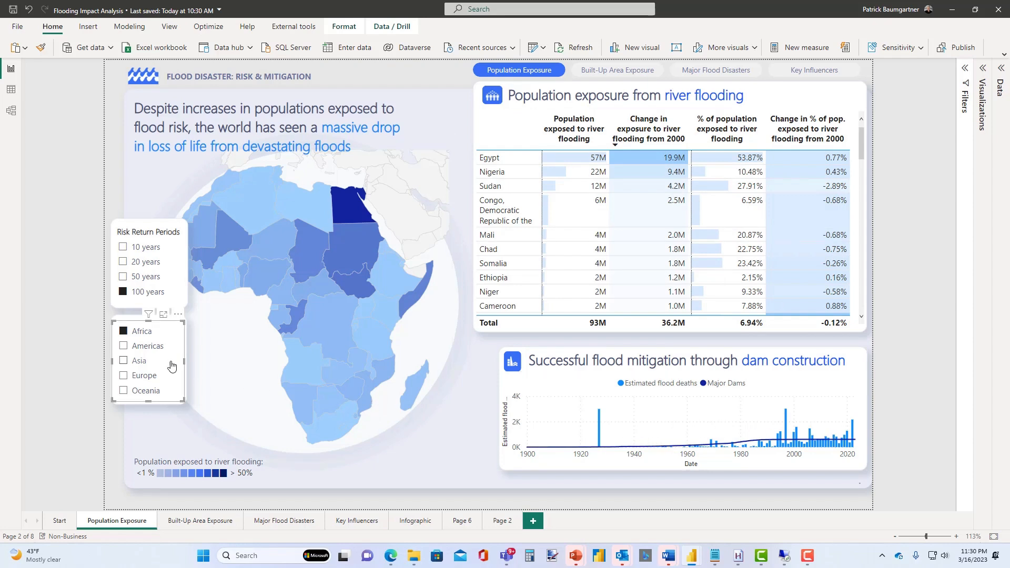
left_click(145, 363)
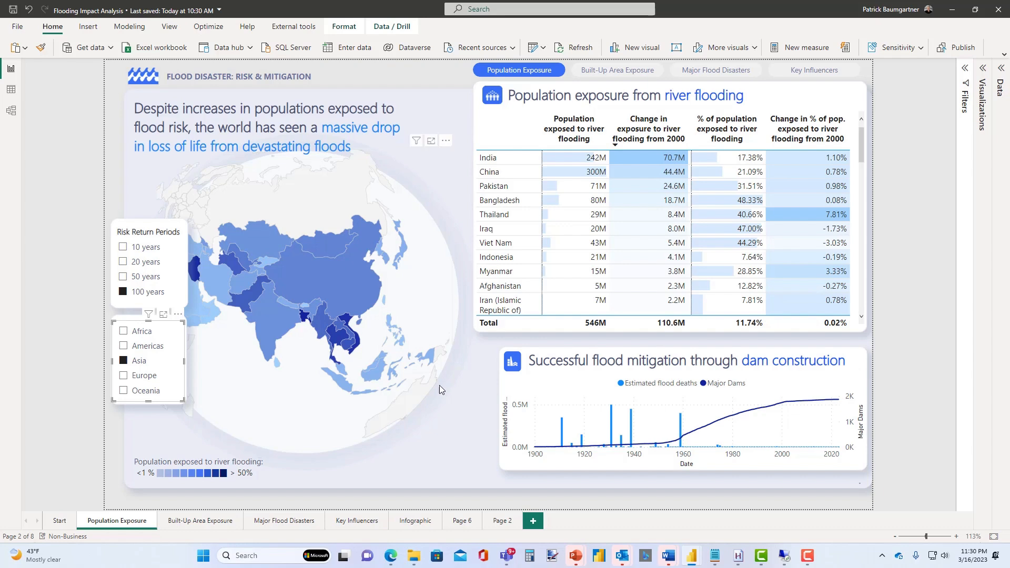
left_click(144, 362)
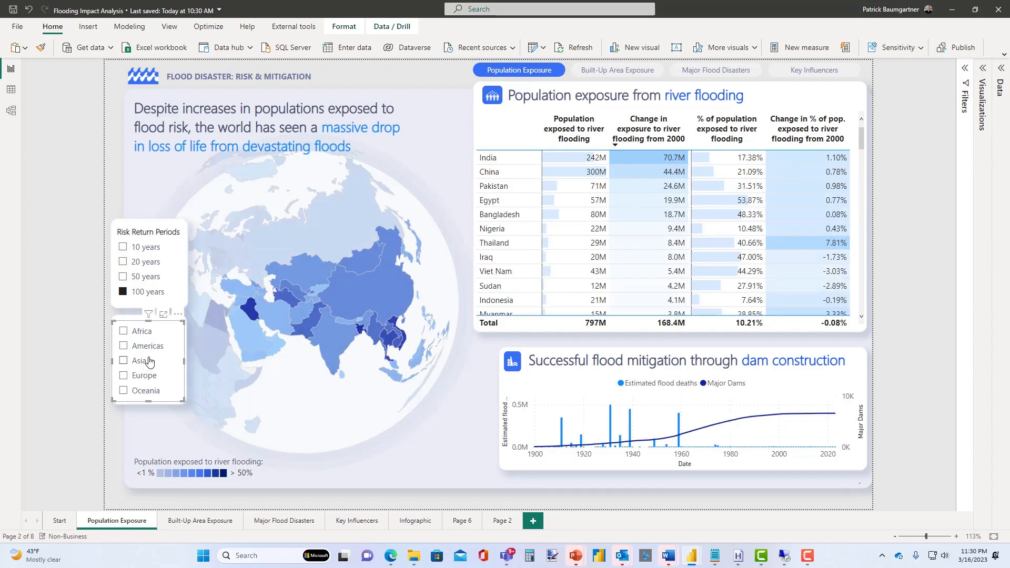
mouse_move(308, 366)
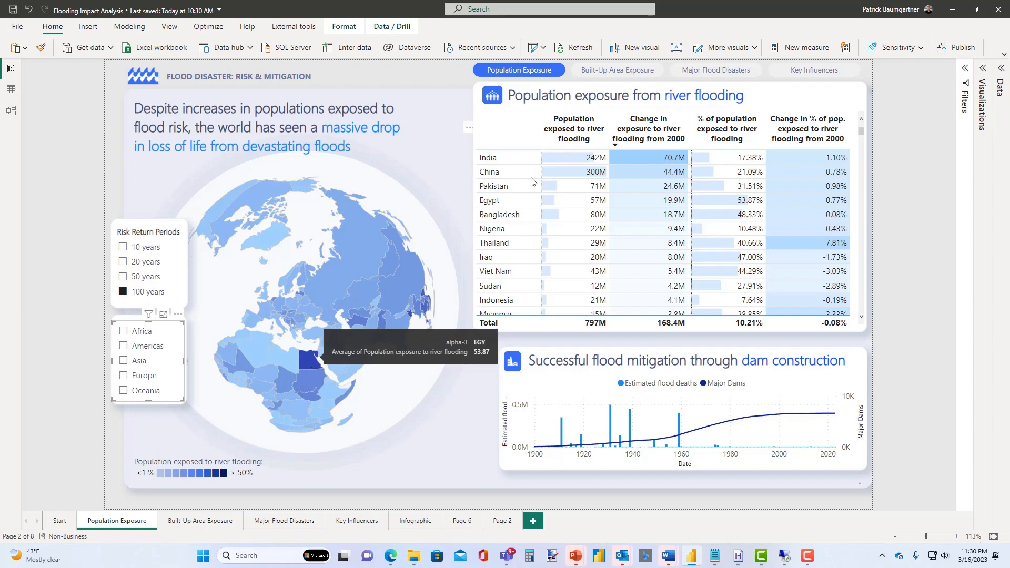
- Review the Built-Up Area Exposure and Major Flood Disasters pages, and open the Key Influencers page
left_click(612, 71)
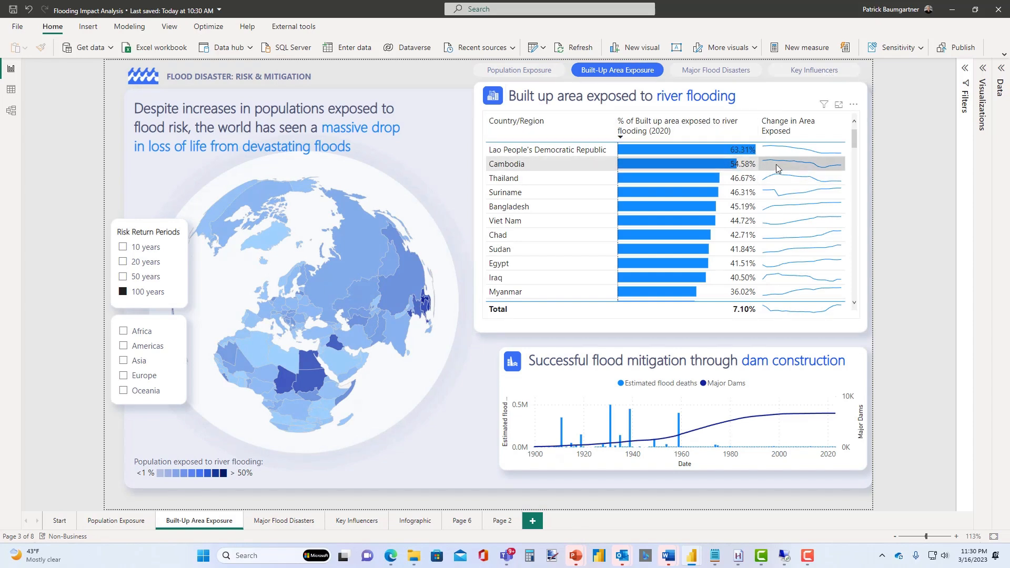
left_click(713, 72)
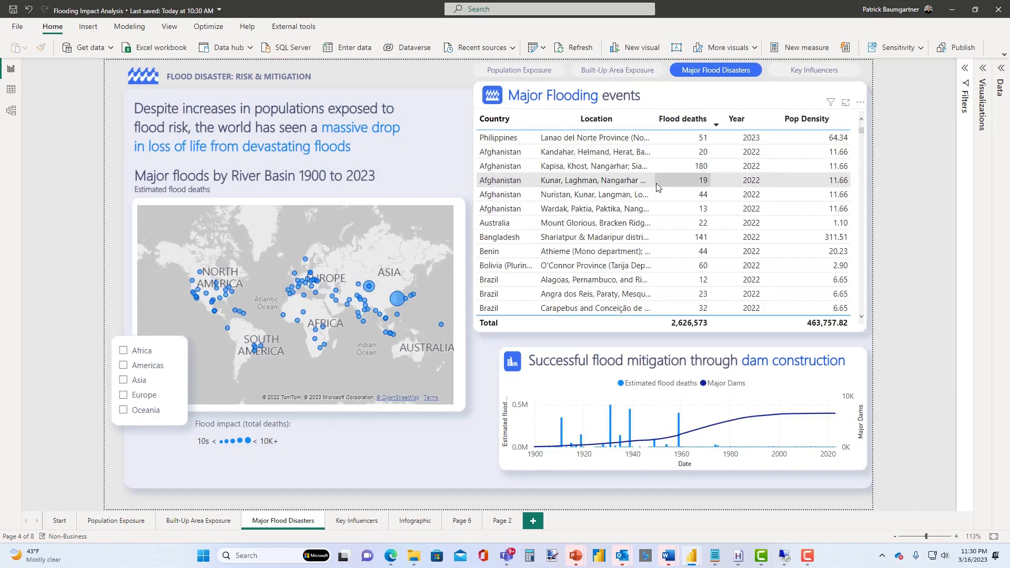
left_click(808, 76)
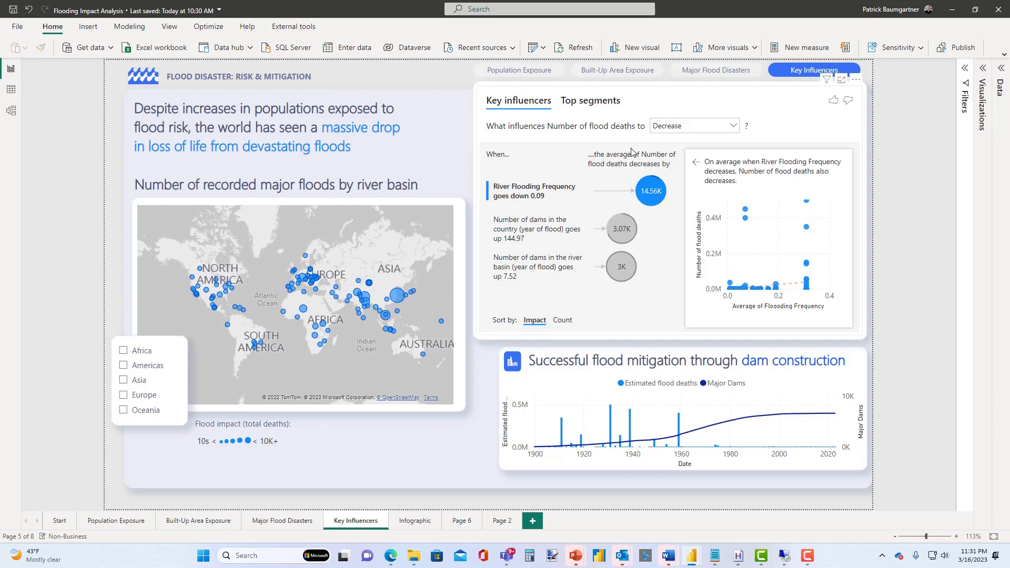
- Check the influence direction options, keeping Decrease, and examine how dams in the country and in the river basin affect flood deaths
left_click(667, 128)
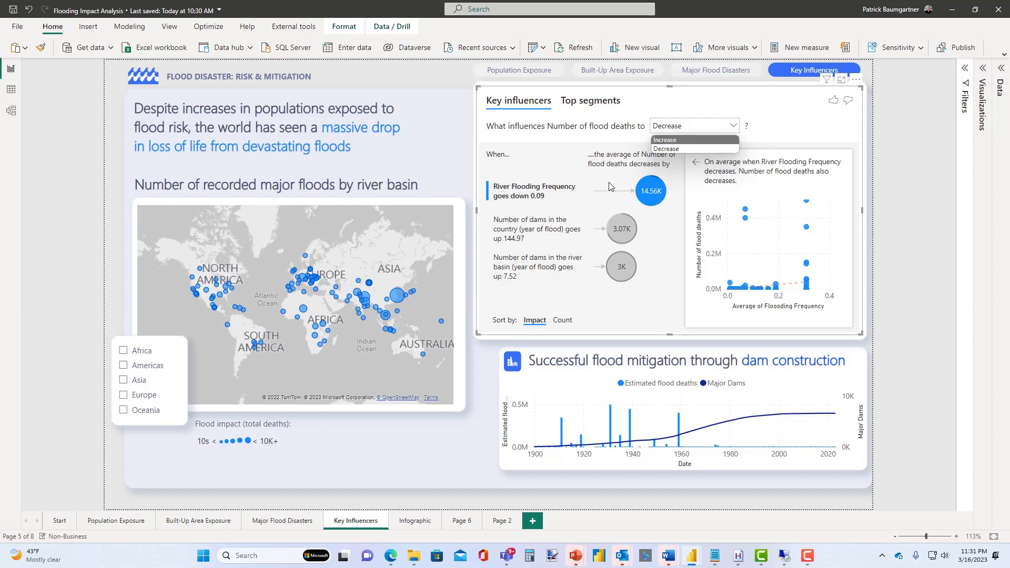
left_click(621, 130)
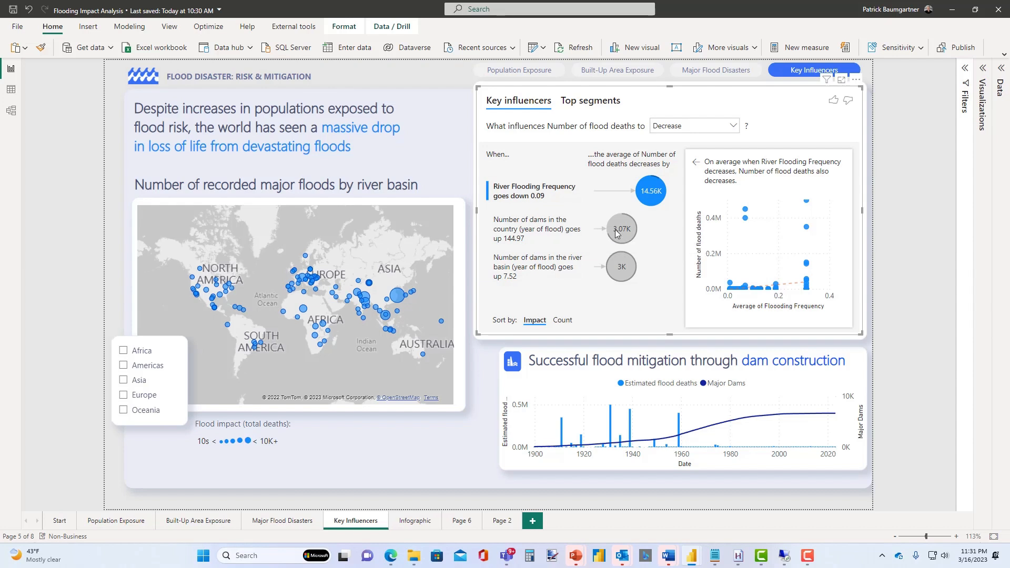
left_click(524, 233)
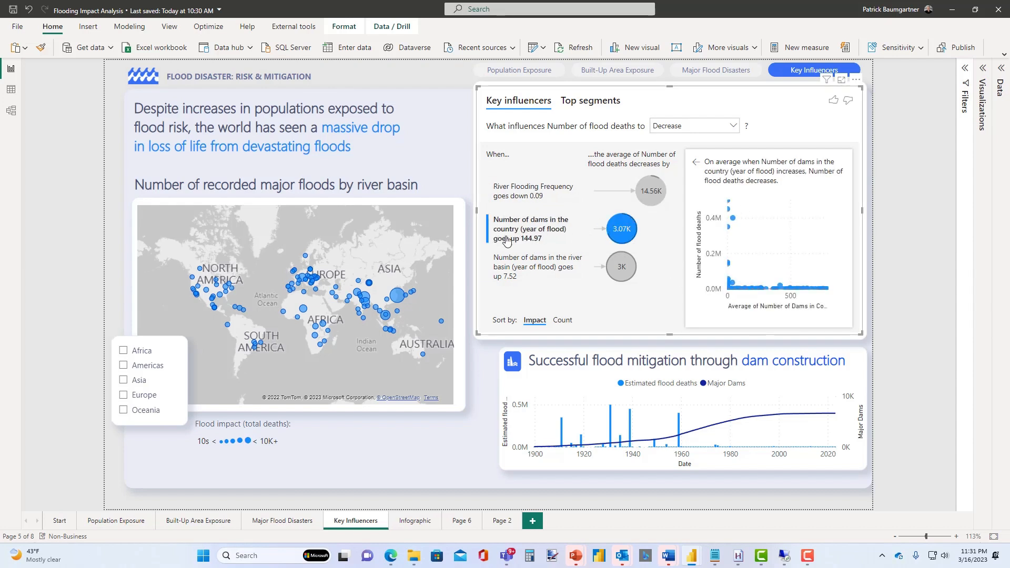
left_click(521, 270)
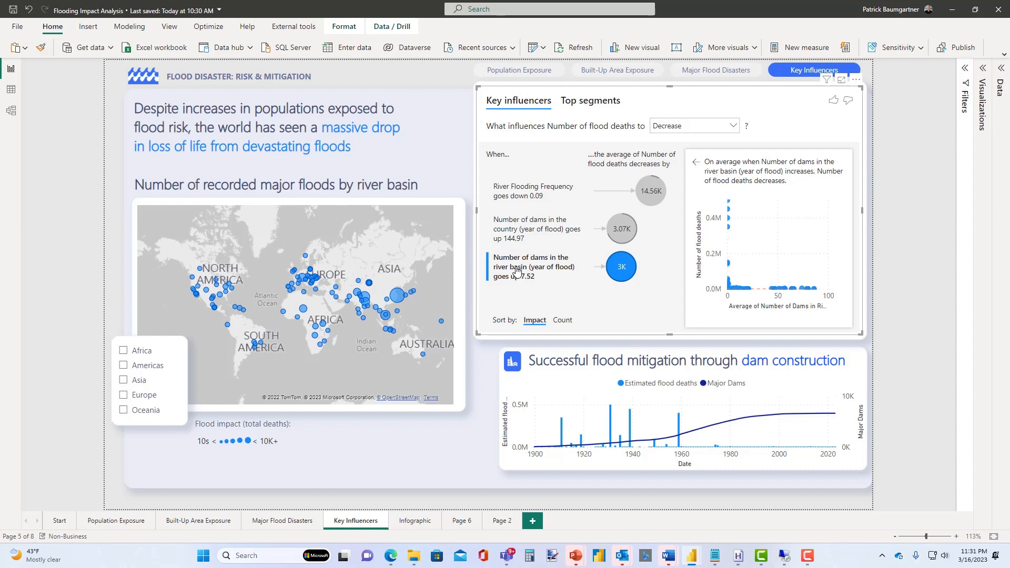
left_click(517, 271)
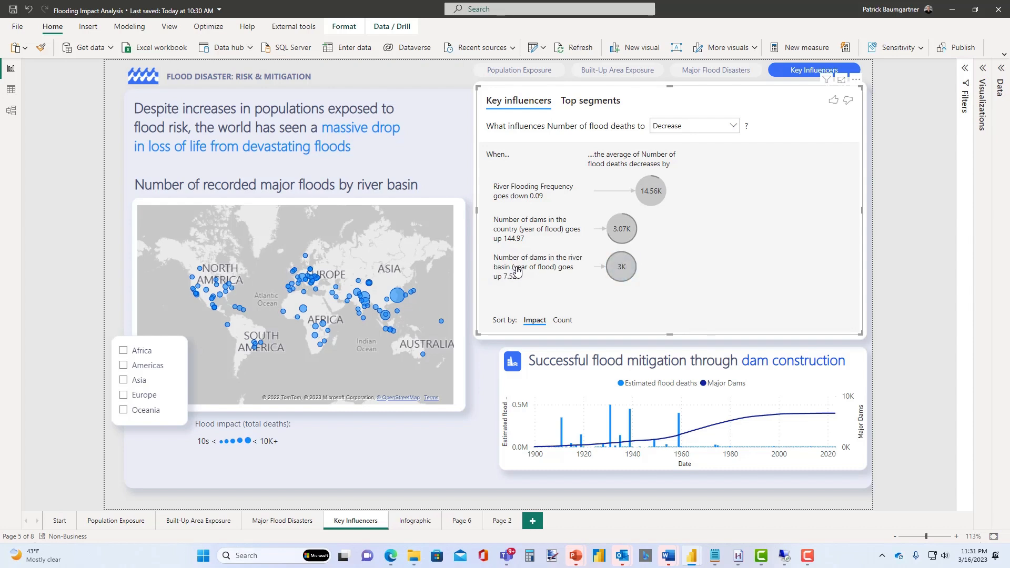
left_click(513, 271)
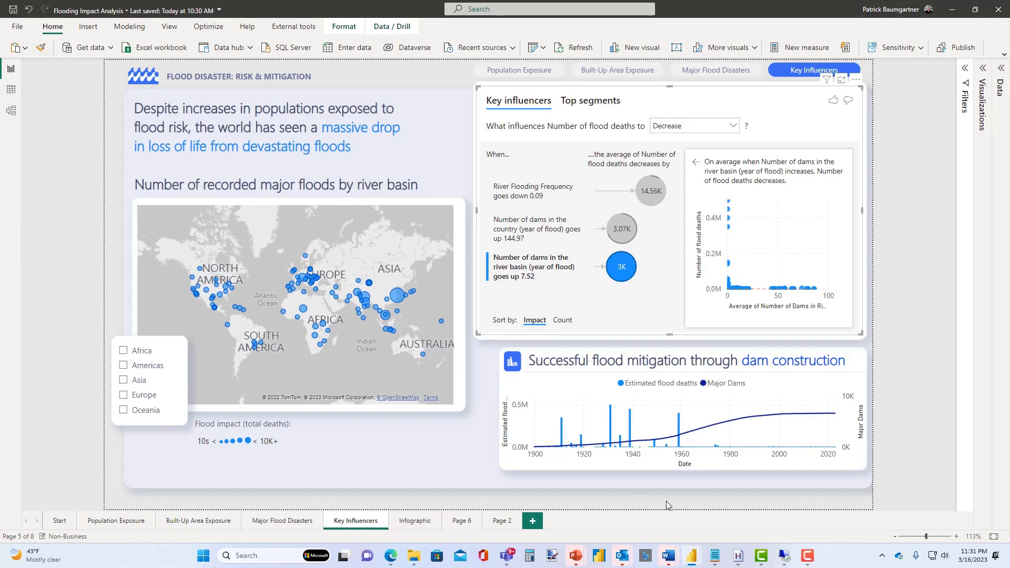
mouse_move(690, 556)
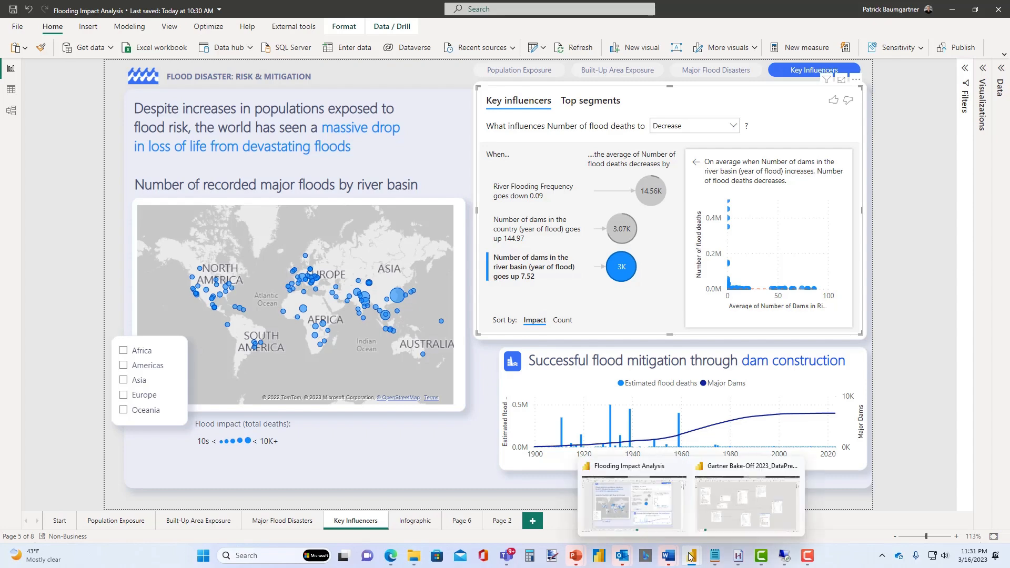
- Switch to the Gartner Bake-Off 2023_DataPrepStart_backup model, dismiss the pending-changes notice, and open the Flood Disasters (start) query in Power Query Editor
left_click(702, 527)
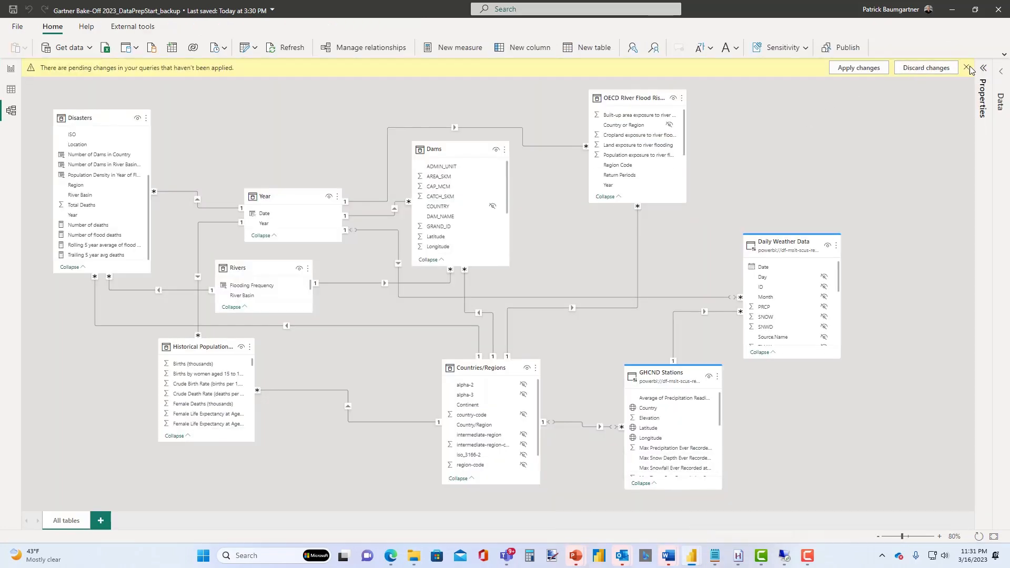
left_click(967, 68)
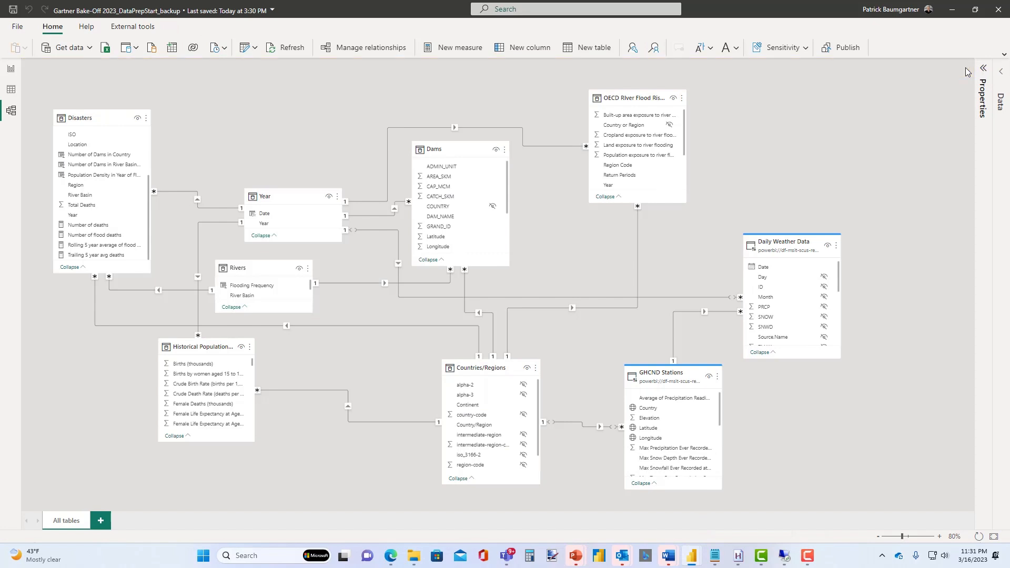
left_click(244, 51)
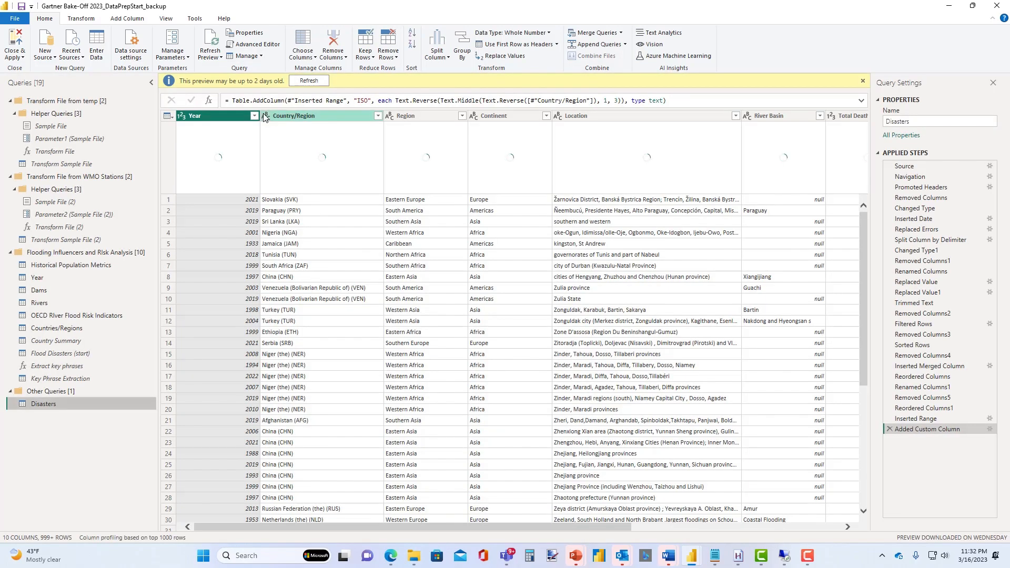
left_click(57, 353)
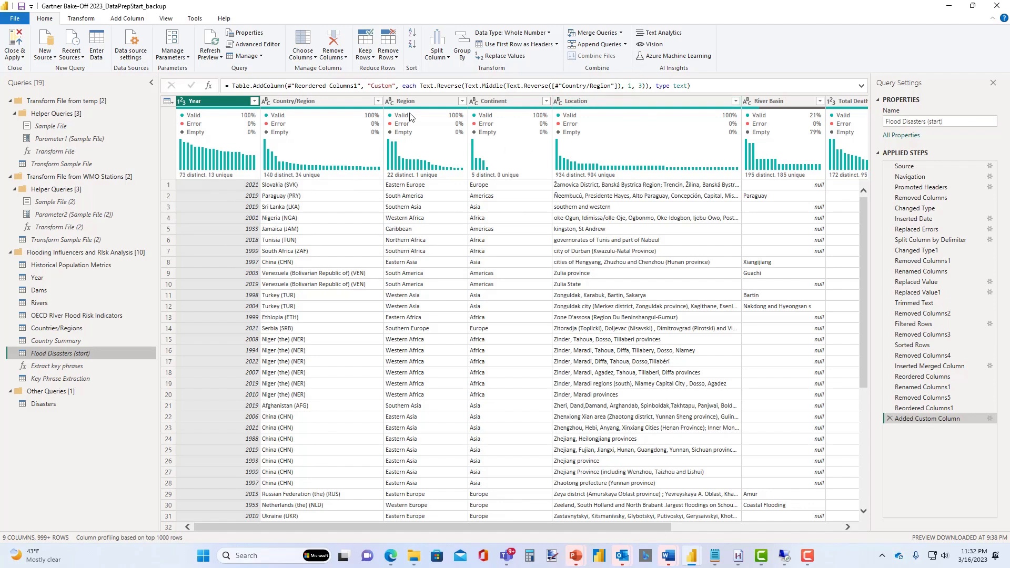
- Add a column from examples that extracts the country code from Country/Region, using SVK for Slovakia and VEN for Venezuela
right_click(315, 107)
left_click(351, 160)
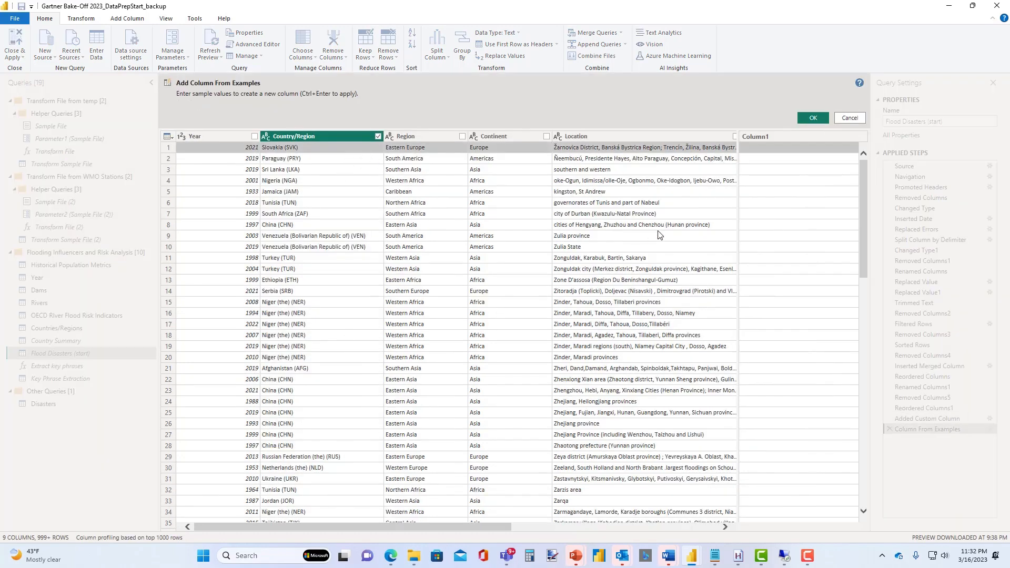
left_click(763, 149)
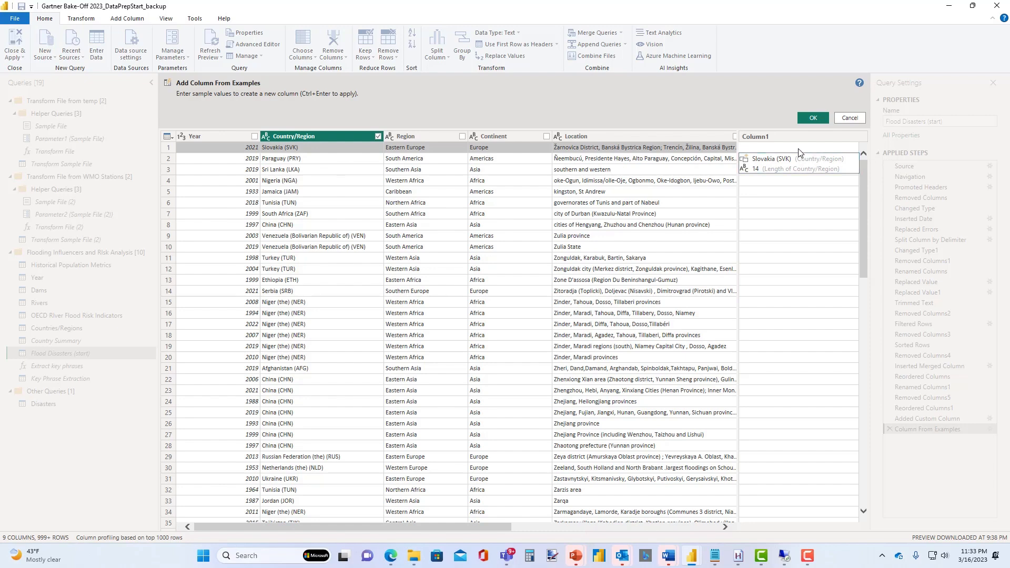
type("S")
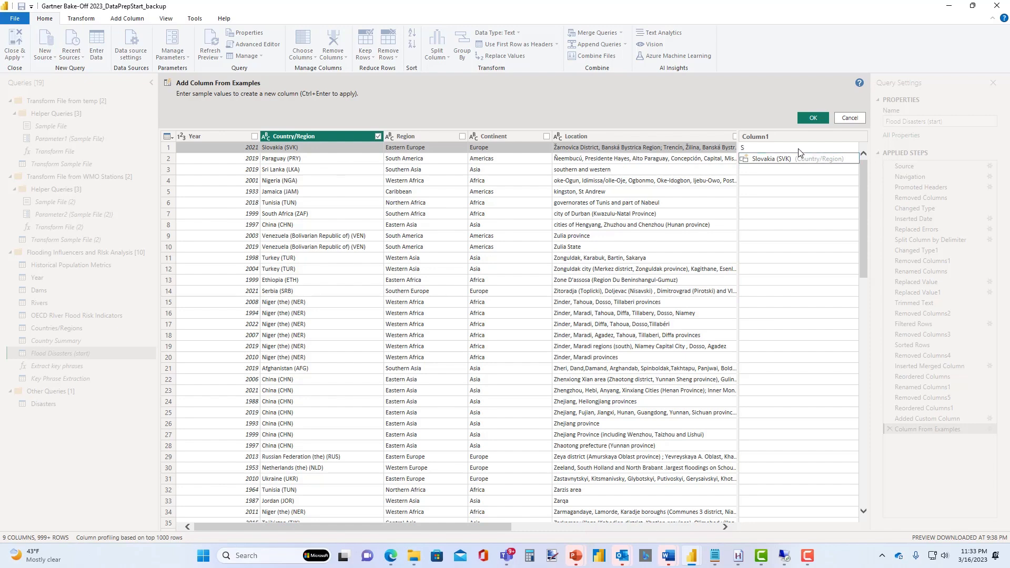
type("VK")
key("Return")
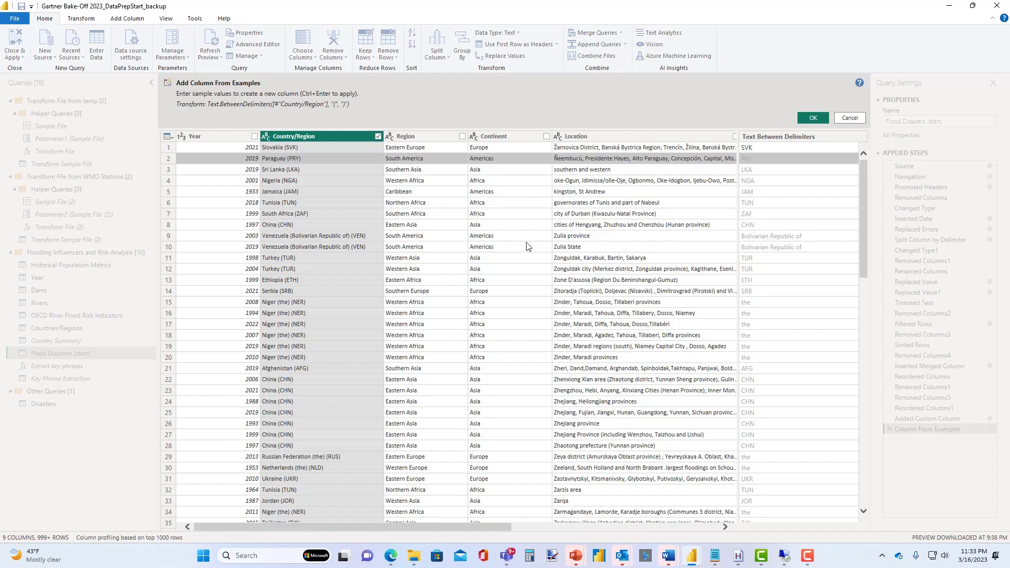
double_click(762, 237)
type("V")
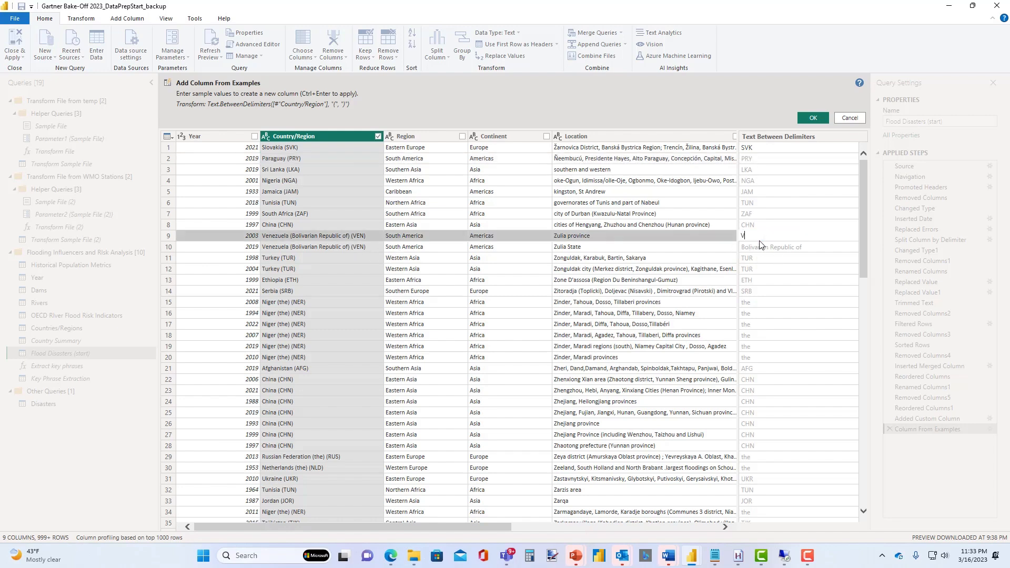
type("EN")
key("Return")
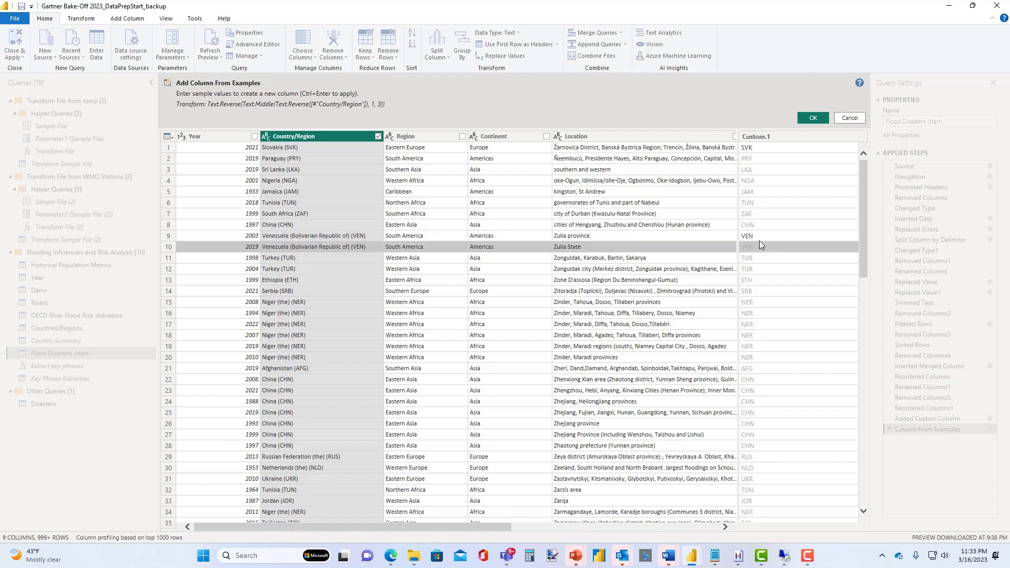
left_click(813, 118)
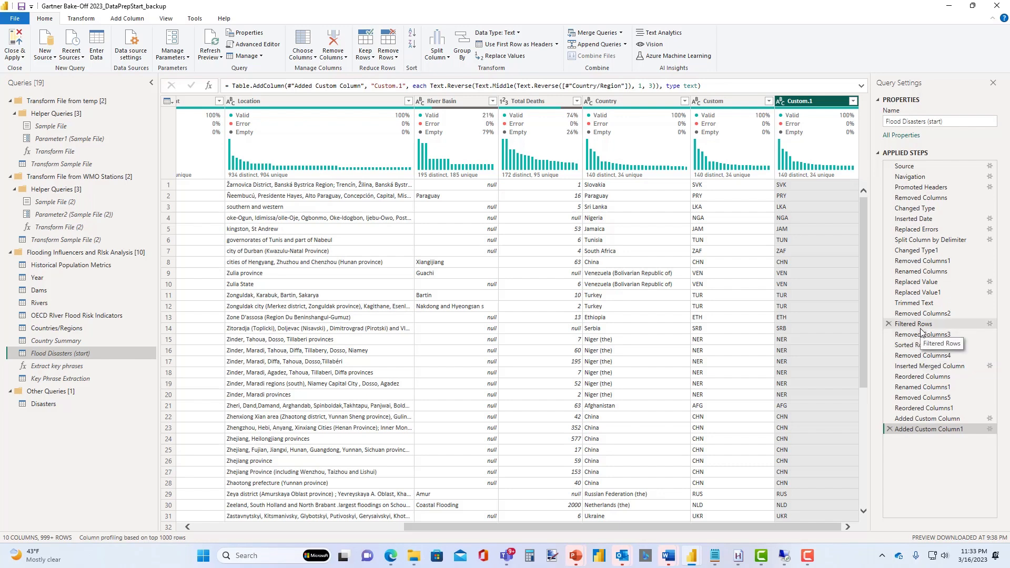
- Try a column from examples that groups Year into decades, using 2020-2030 as the sample value for 2021
mouse_move(621, 555)
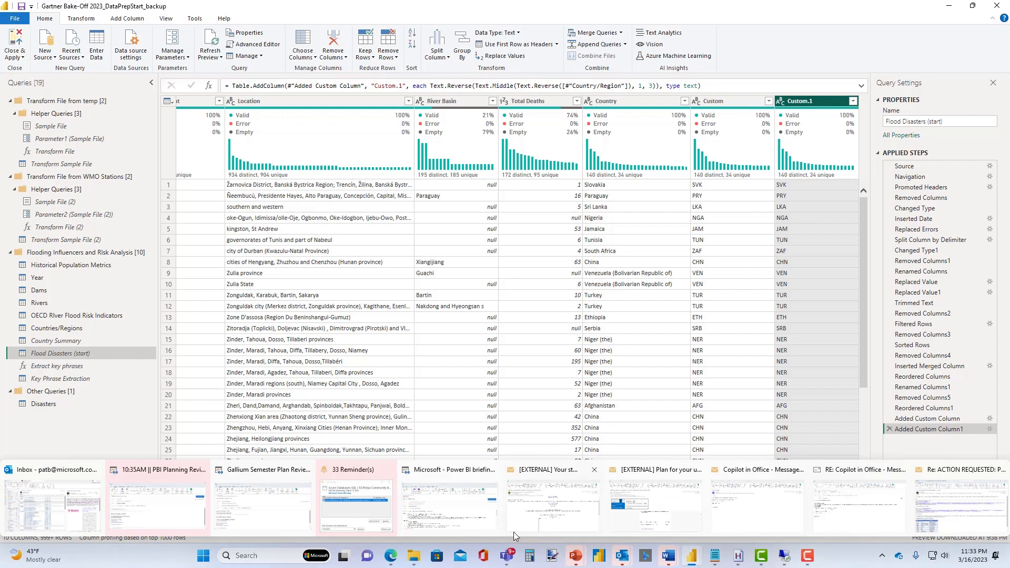
left_click_drag(502, 526, 292, 526)
left_click(211, 101)
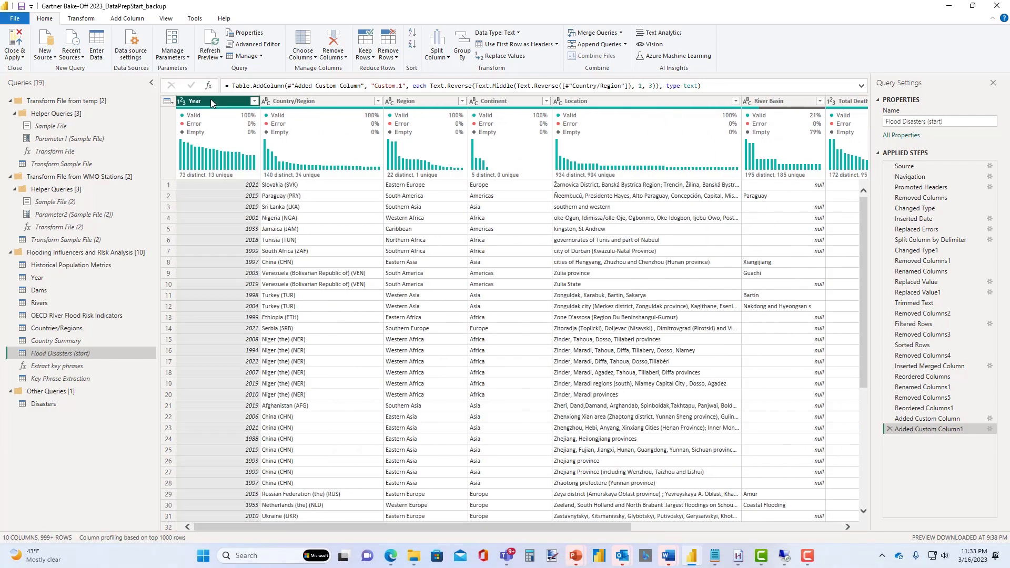
right_click(211, 100)
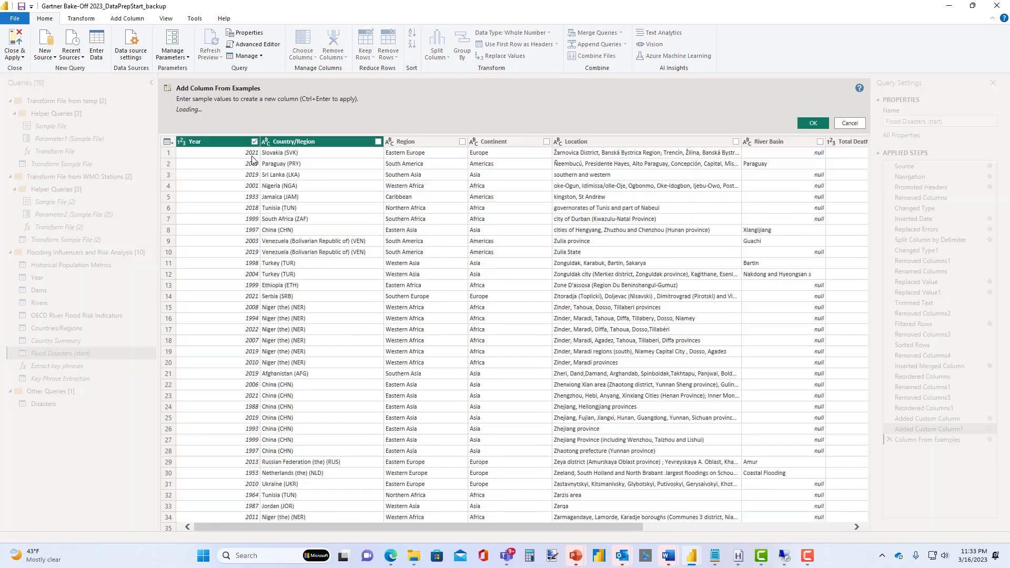
left_click(765, 147)
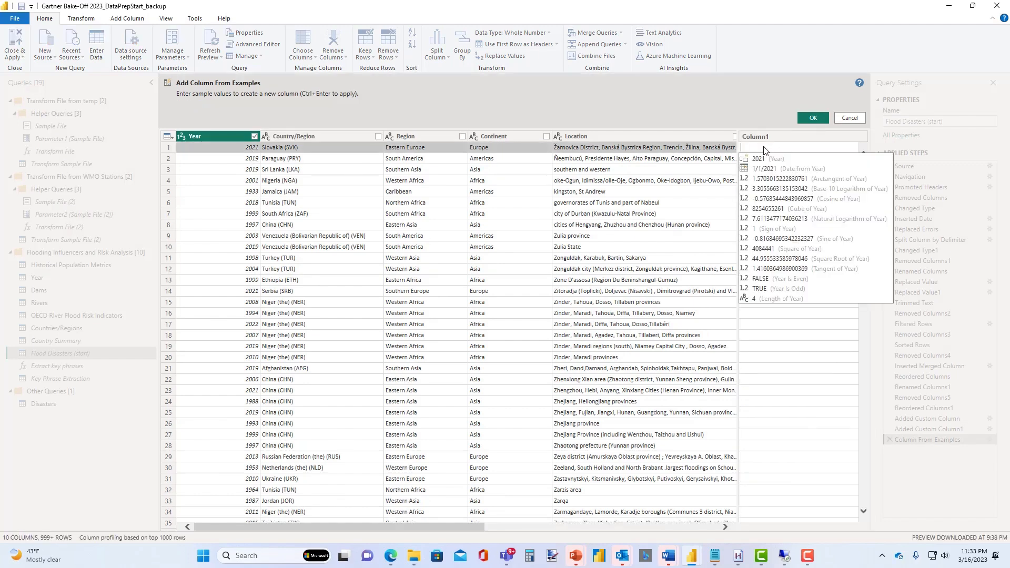
type("2020-2")
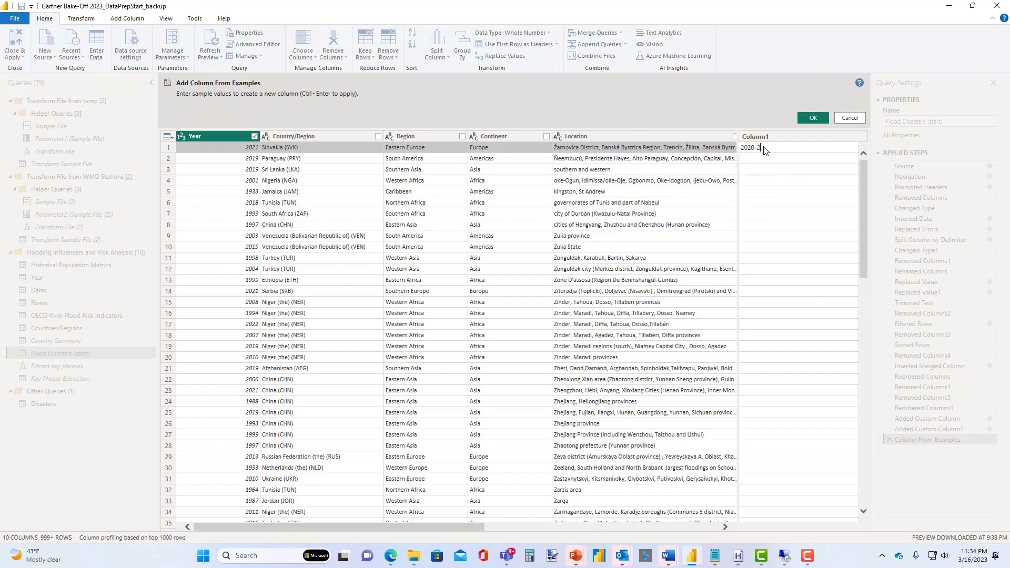
type("030")
key("Return")
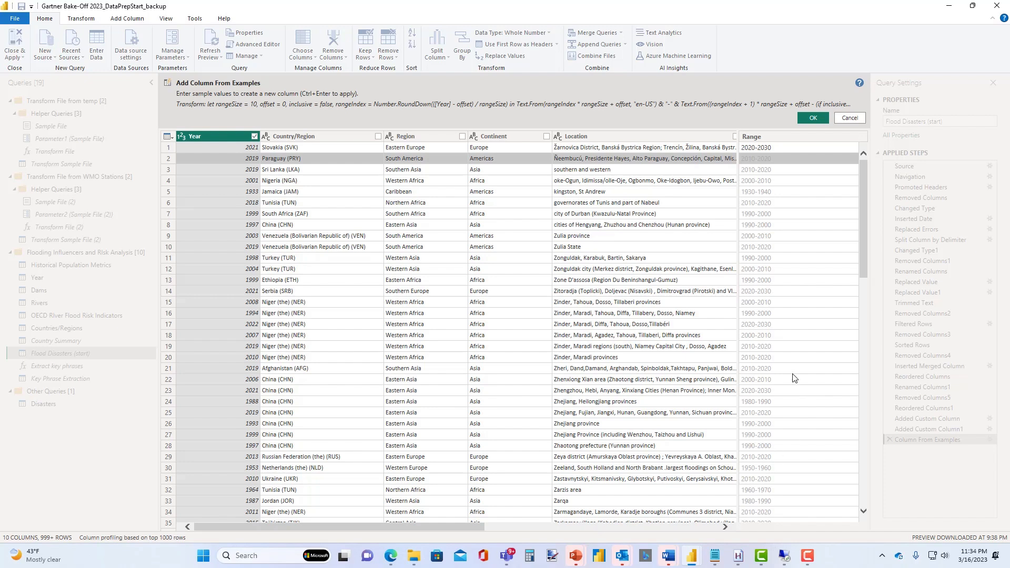
left_click(847, 119)
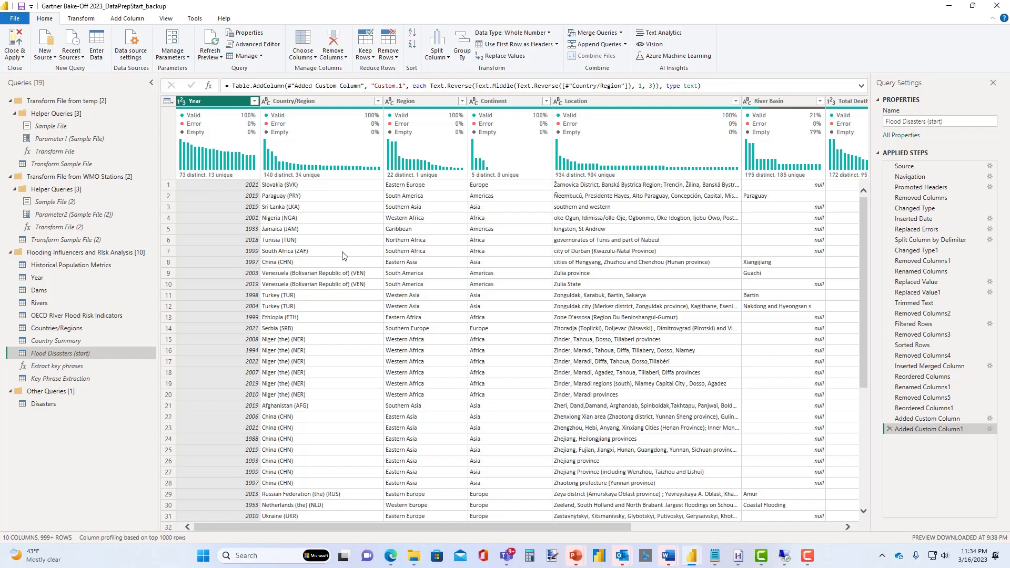
- Review the Merge Queries options for Flood Disasters (start), including join kind and fuzzy matching, without merging
left_click(621, 32)
left_click(618, 45)
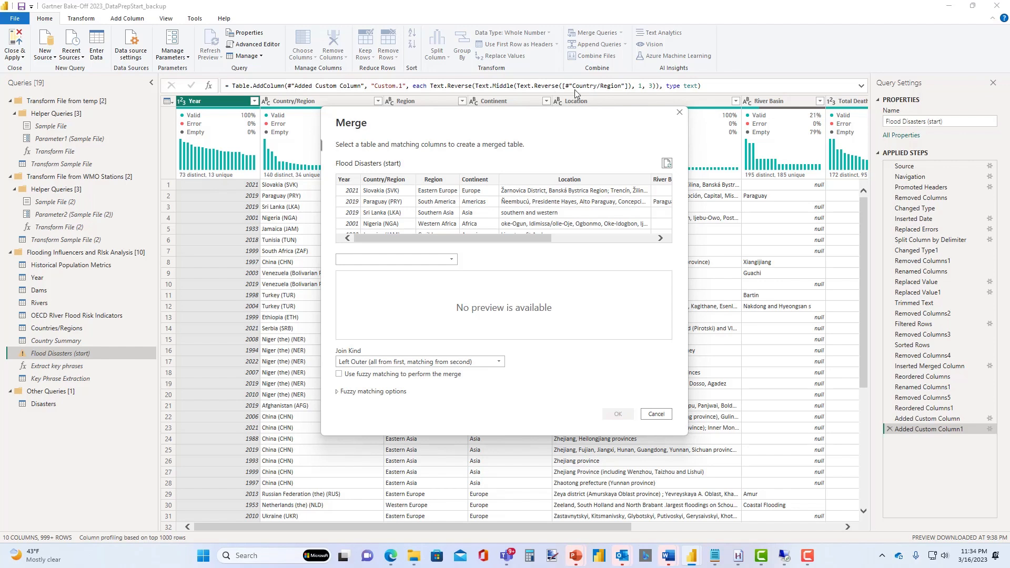
left_click(679, 114)
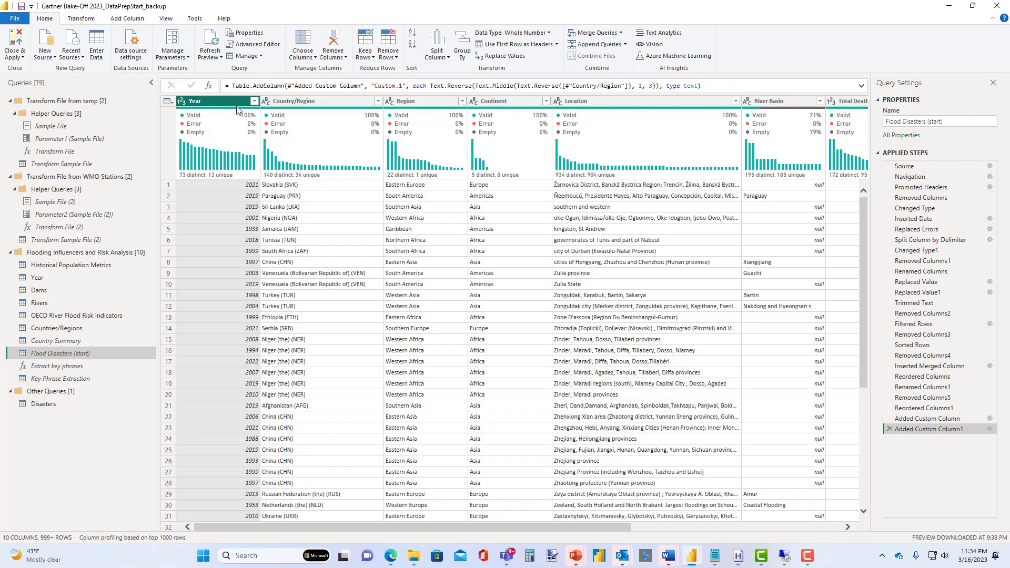
- Examine a flood description in the Key Phrase Extraction query and the Text Analytics settings for extracting key phrases from Description
left_click(85, 383)
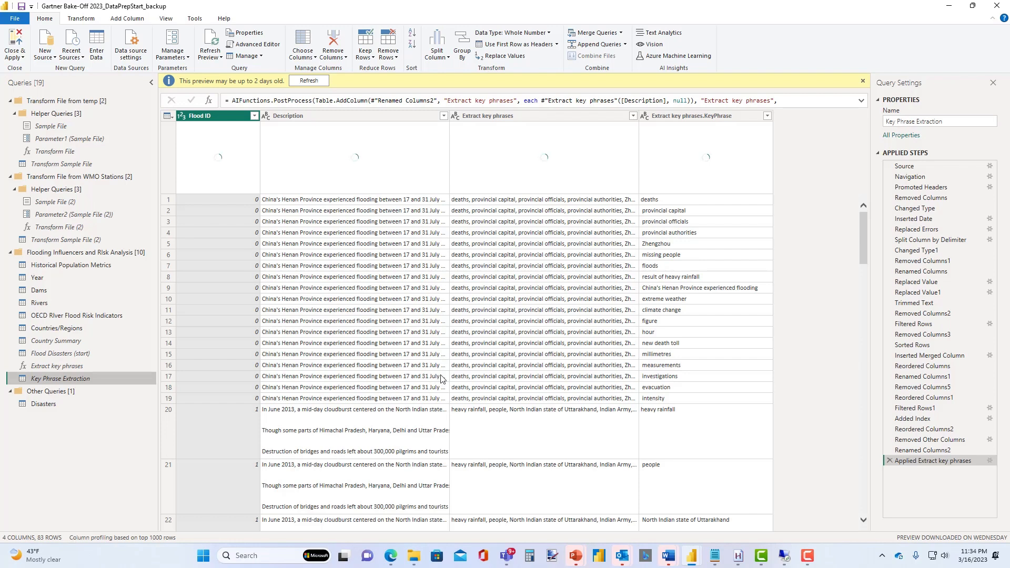
left_click(355, 211)
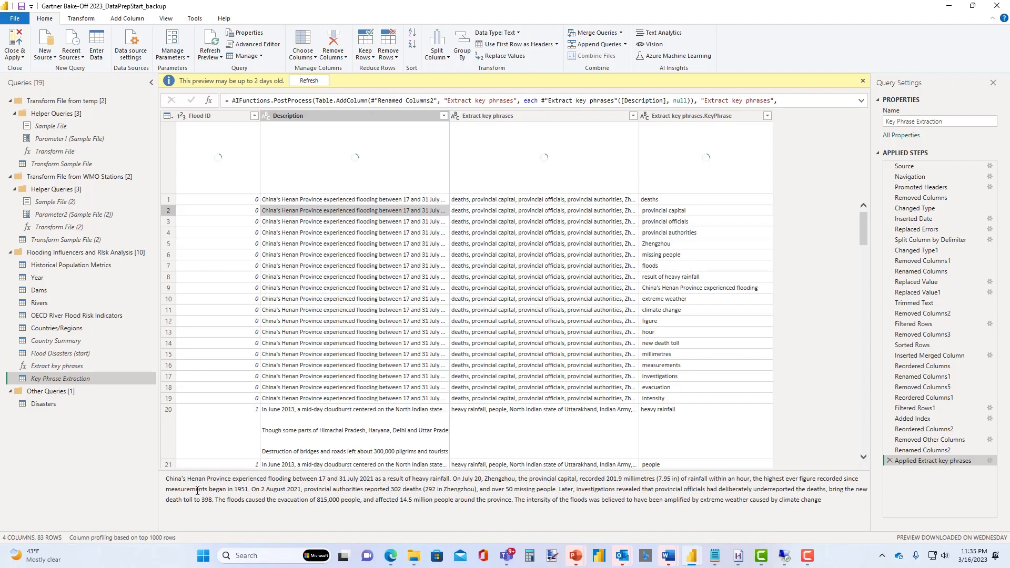
left_click_drag(176, 480, 248, 478)
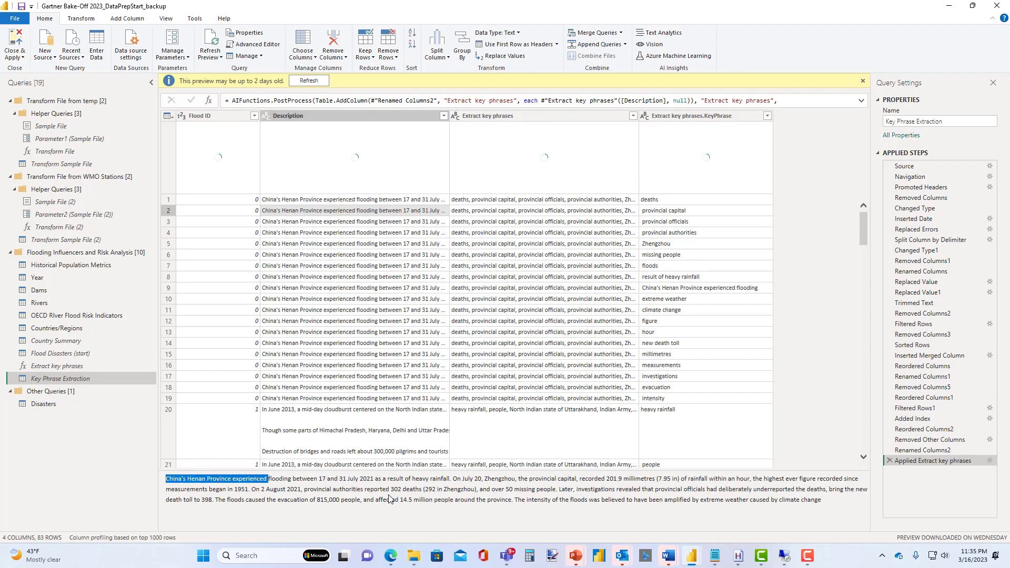
left_click(671, 36)
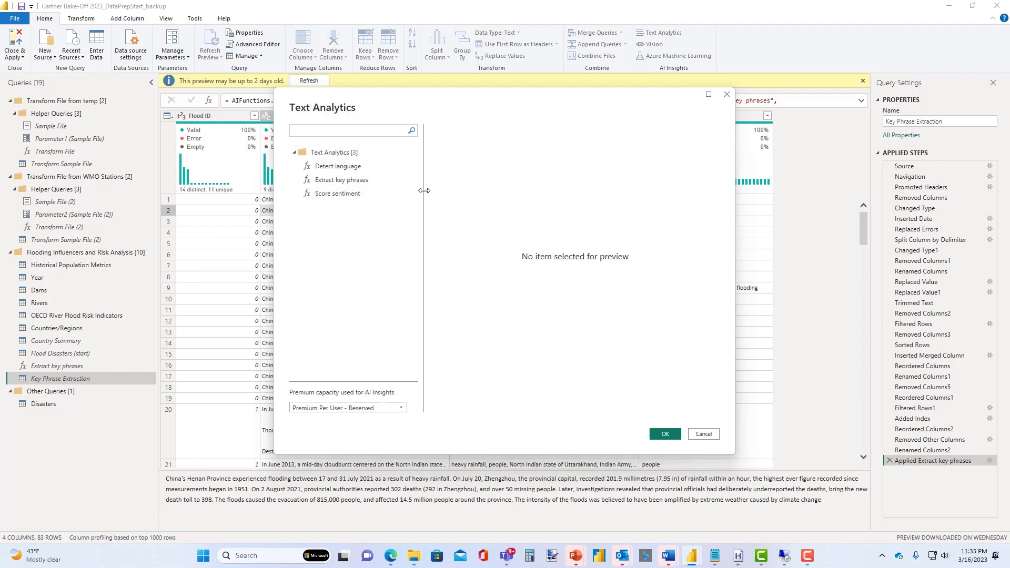
left_click(351, 182)
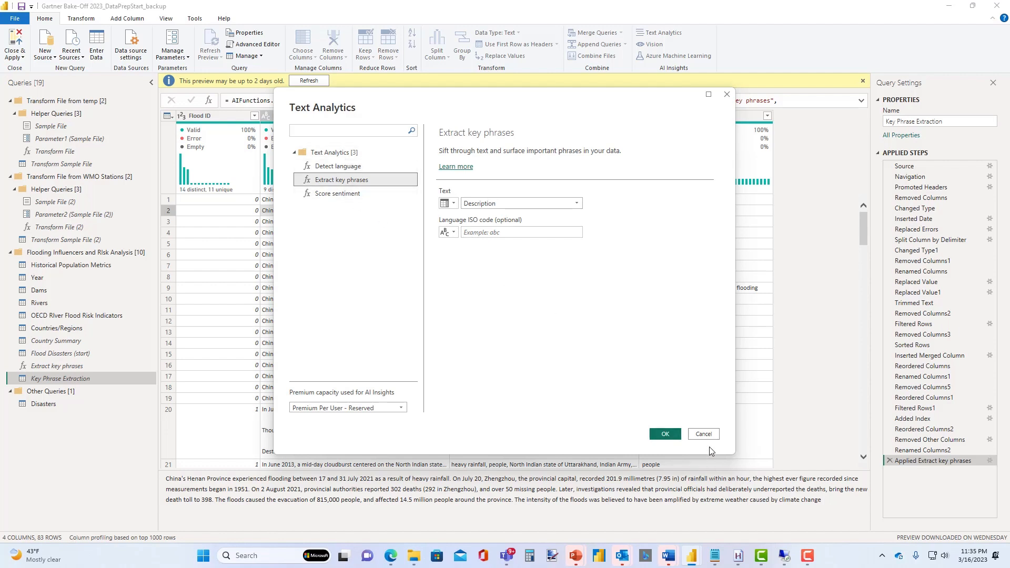
left_click(704, 435)
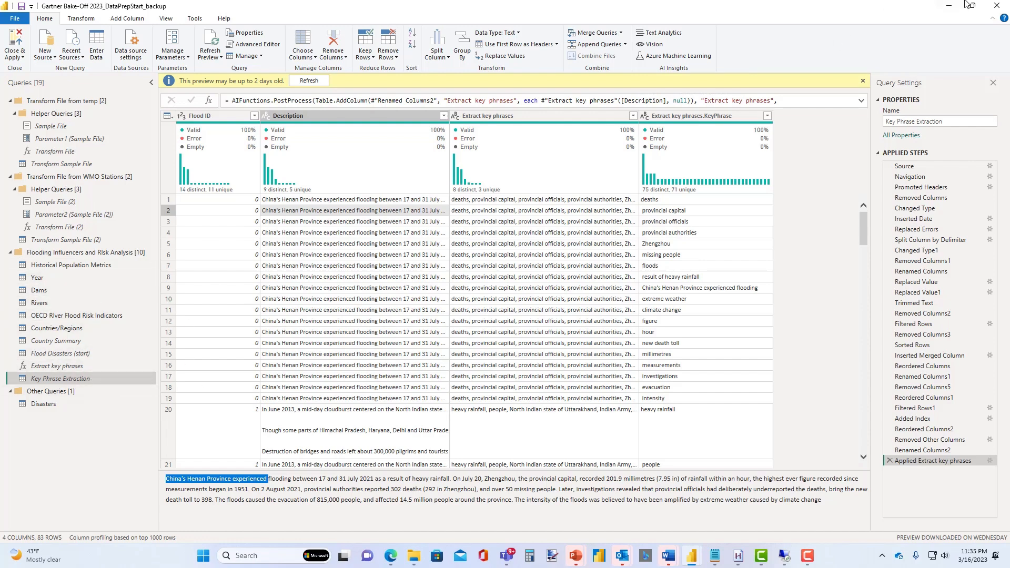
- Leave Power Query Editor without applying the changes, and review the organization's datasets in Data hub without connecting
left_click(996, 5)
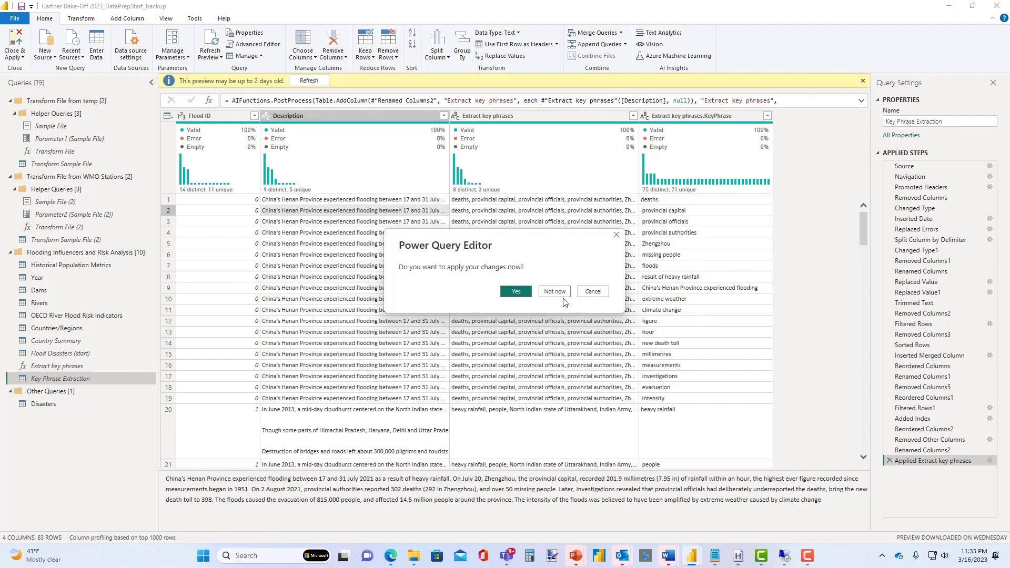
left_click(559, 293)
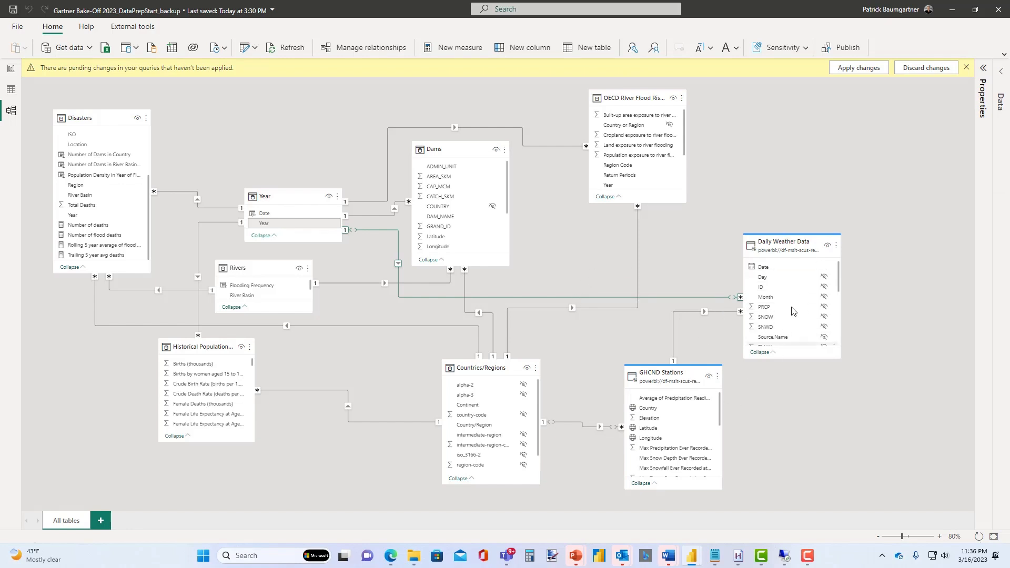
mouse_move(653, 368)
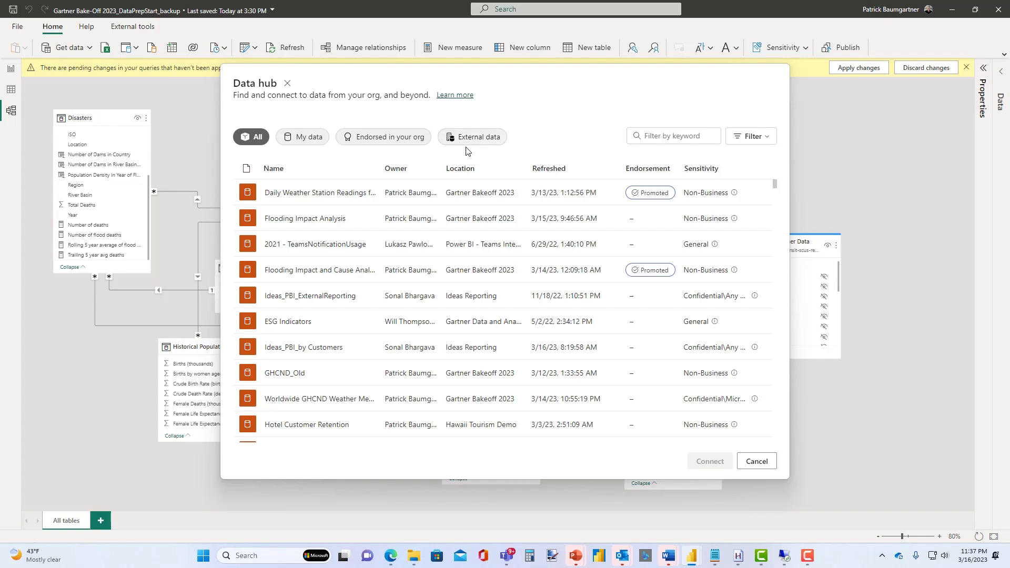
left_click(763, 465)
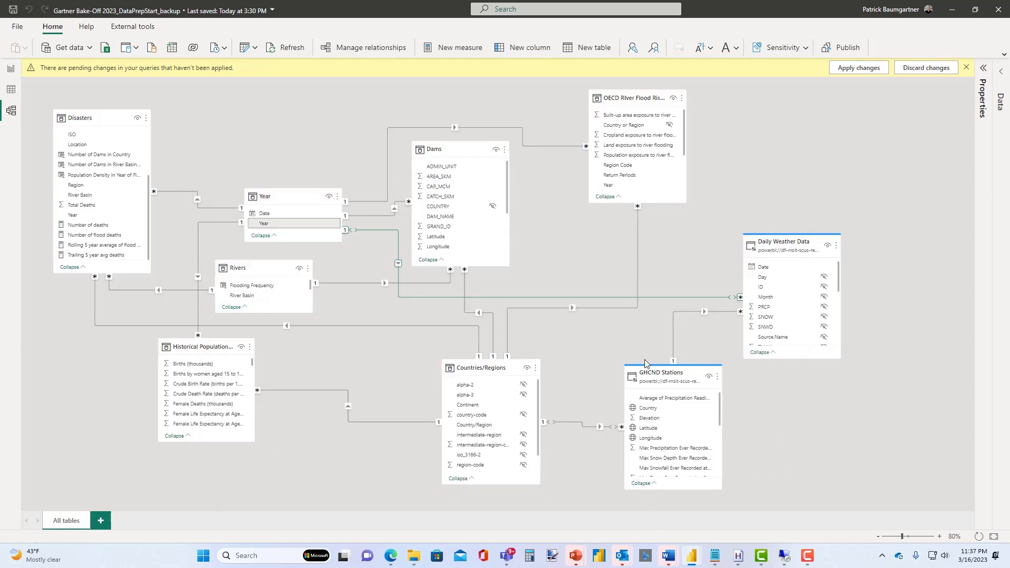
mouse_move(834, 249)
- Switch to the Power BI service in Edge and display the lineage of the Flooding Impact and Cause Analysis with Daily Weather Data dataset from Data hub
mouse_move(391, 556)
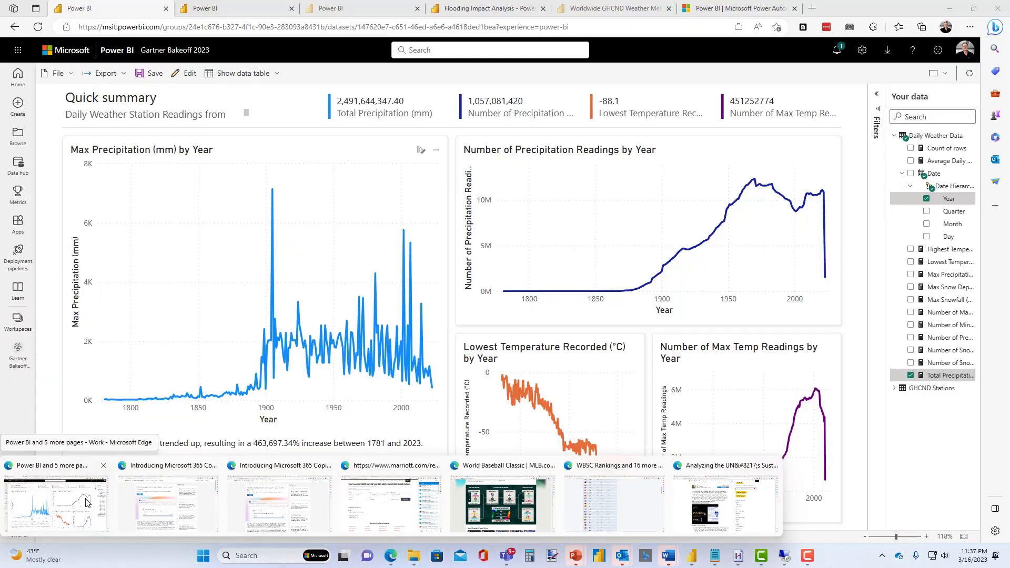
left_click(88, 502)
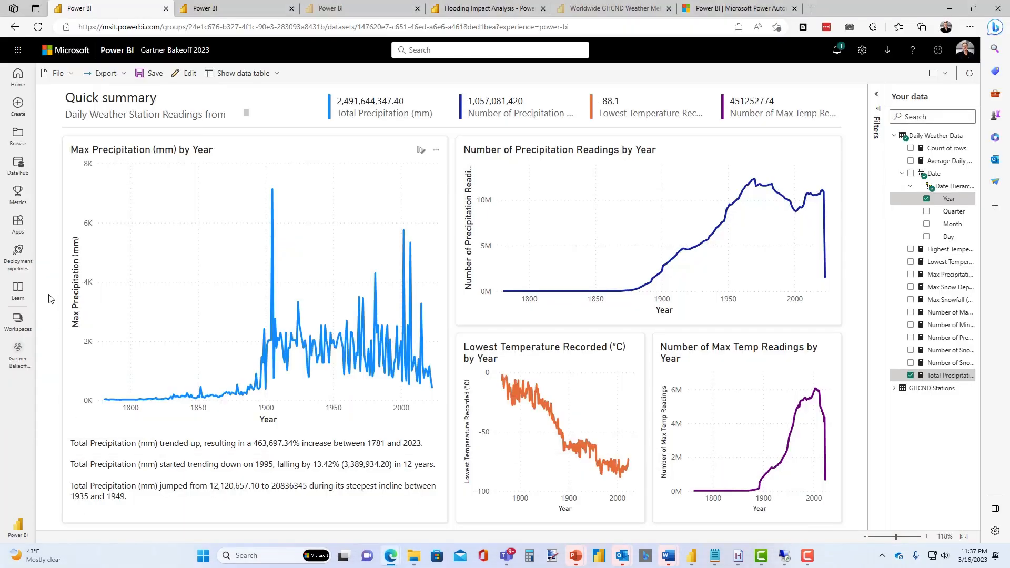
left_click(20, 167)
left_click(607, 320)
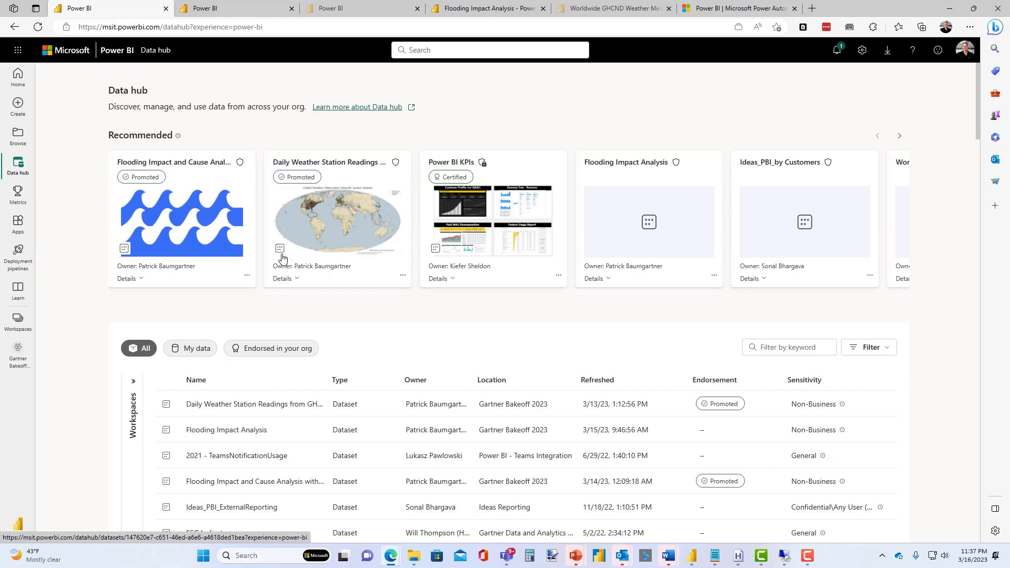
left_click(222, 216)
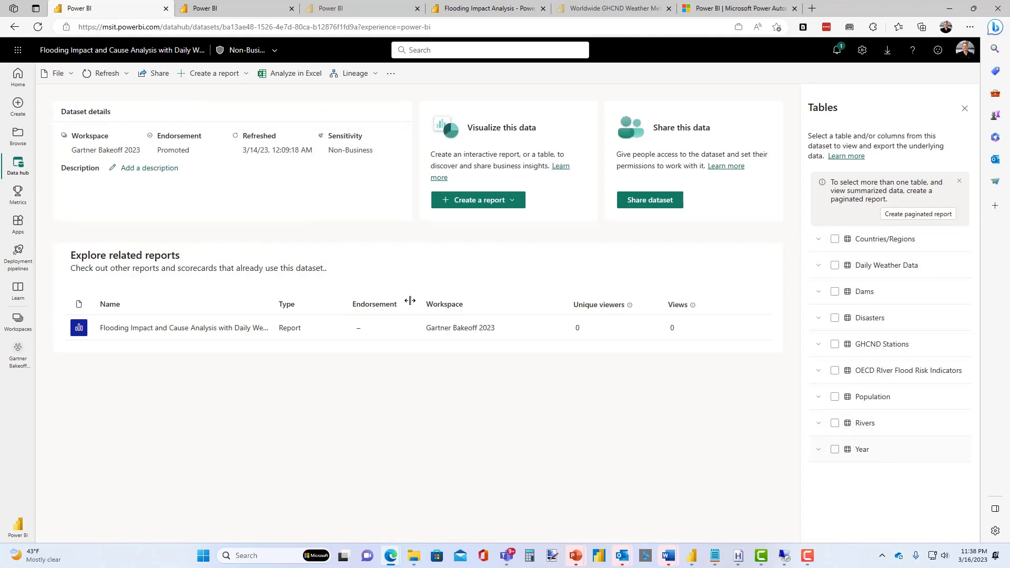
left_click(356, 79)
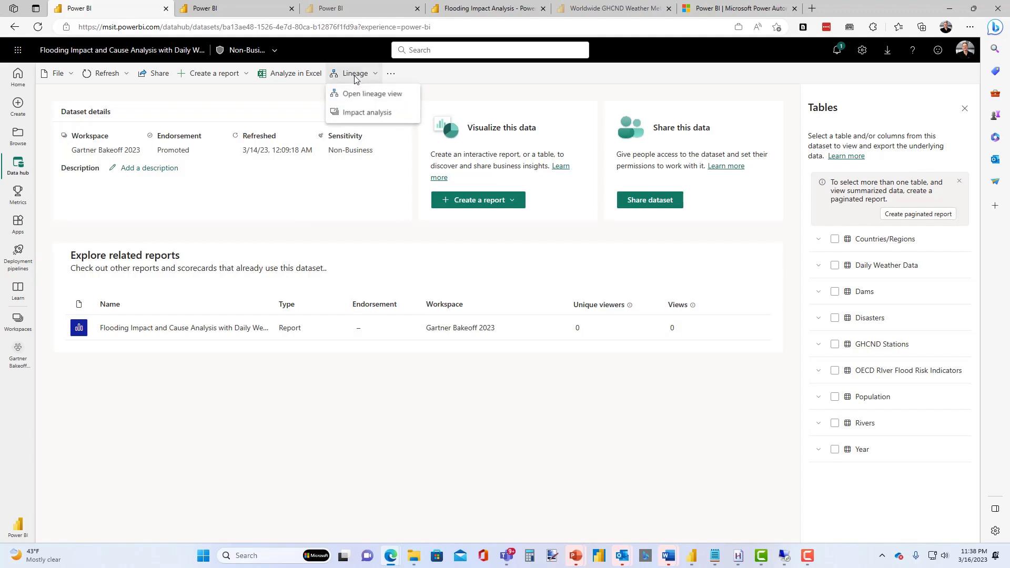
left_click(355, 96)
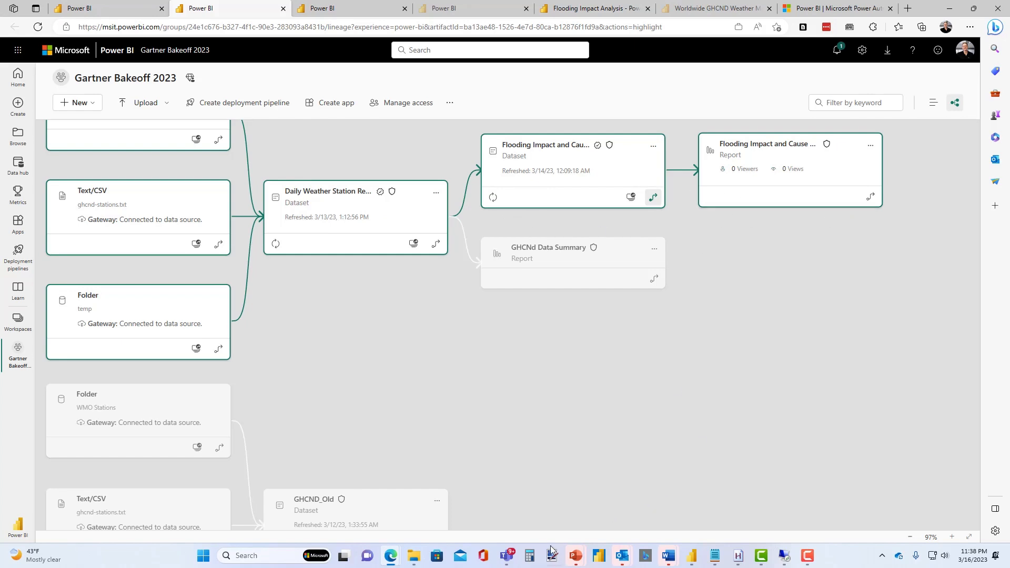
- Switch to Microsoft Teams and open the Flooding Impact Analysis report in its Power BI app
left_click(509, 562)
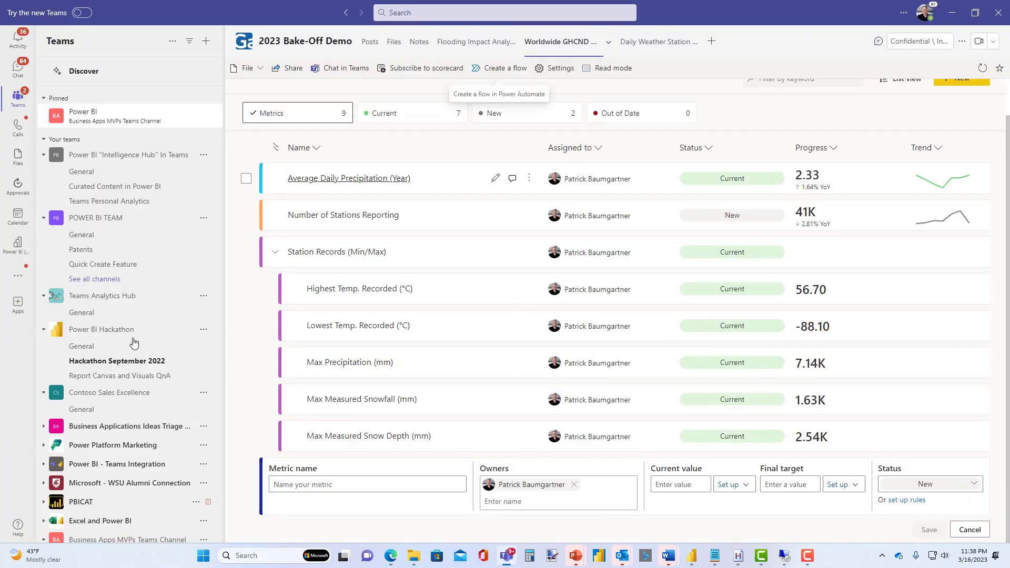
left_click(17, 245)
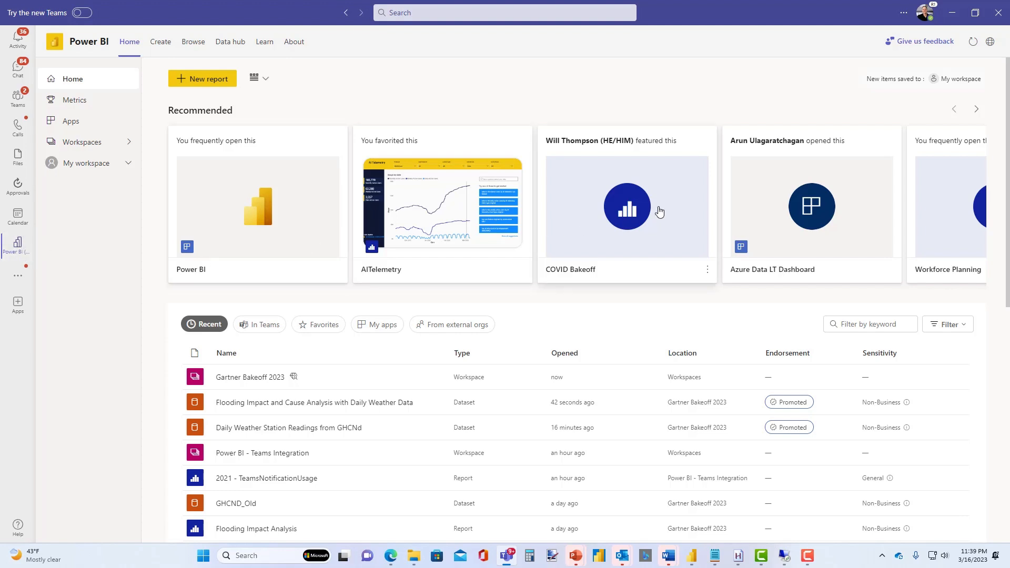
left_click(267, 529)
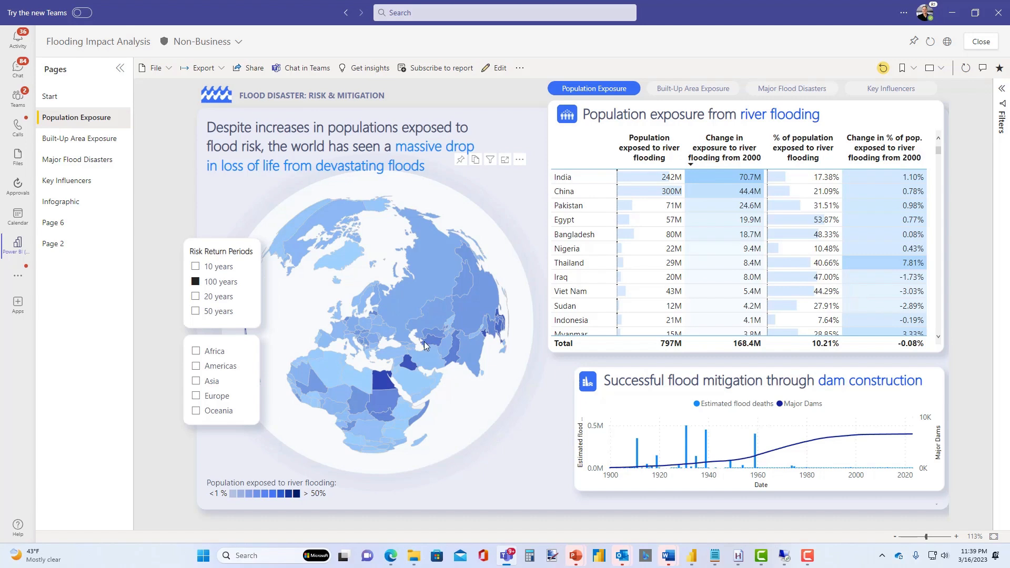
- Try the Americas region filter on the Population Exposure page, clear it, and cross-filter the page to Egypt on the globe map
left_click(226, 367)
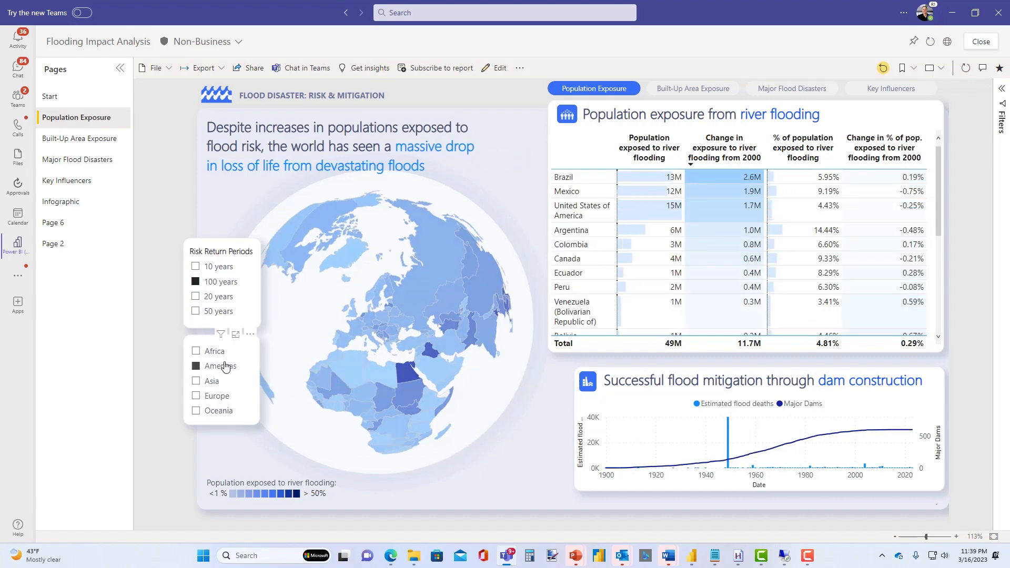
left_click(224, 369)
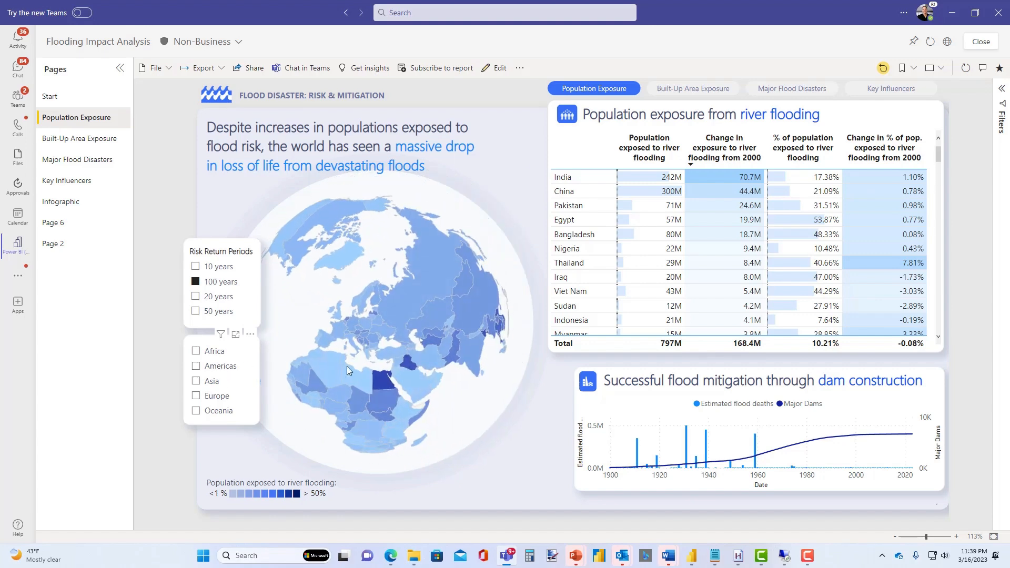
left_click(382, 383)
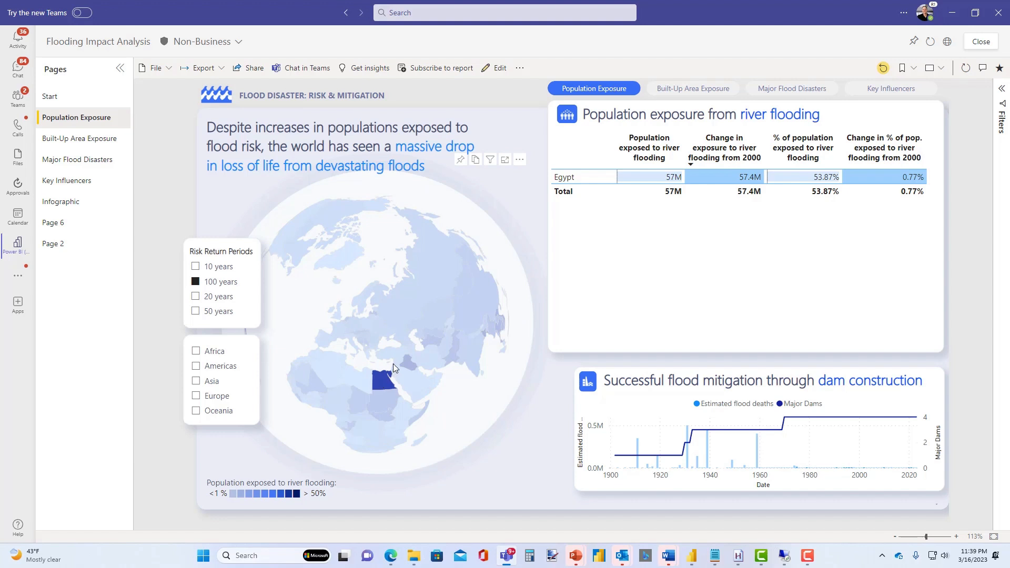
- Share the Egypt view to the 2023 Bake-Off Demo channel with the message "Hey check out this insight about Egypt"
left_click(287, 72)
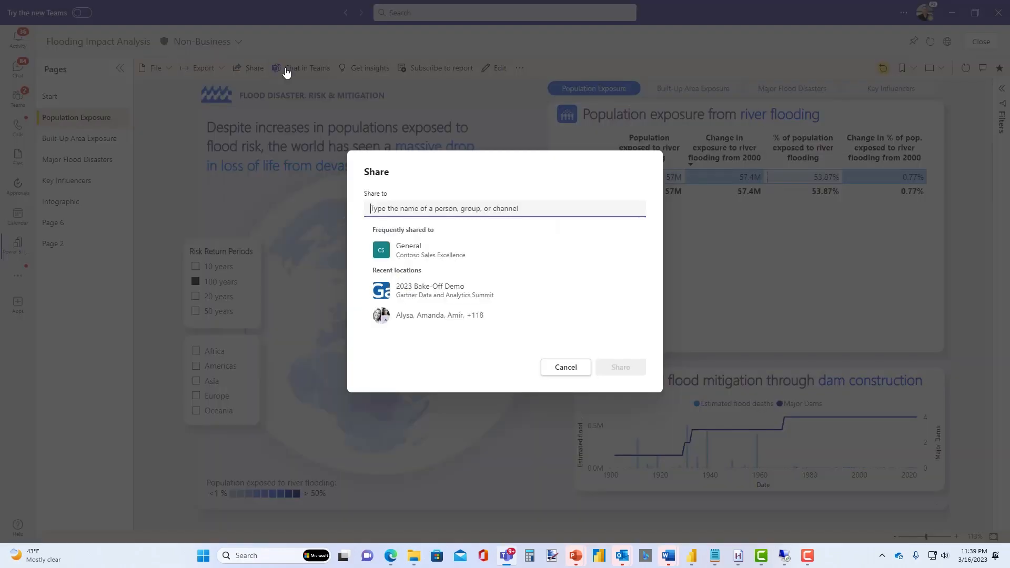
left_click(411, 298)
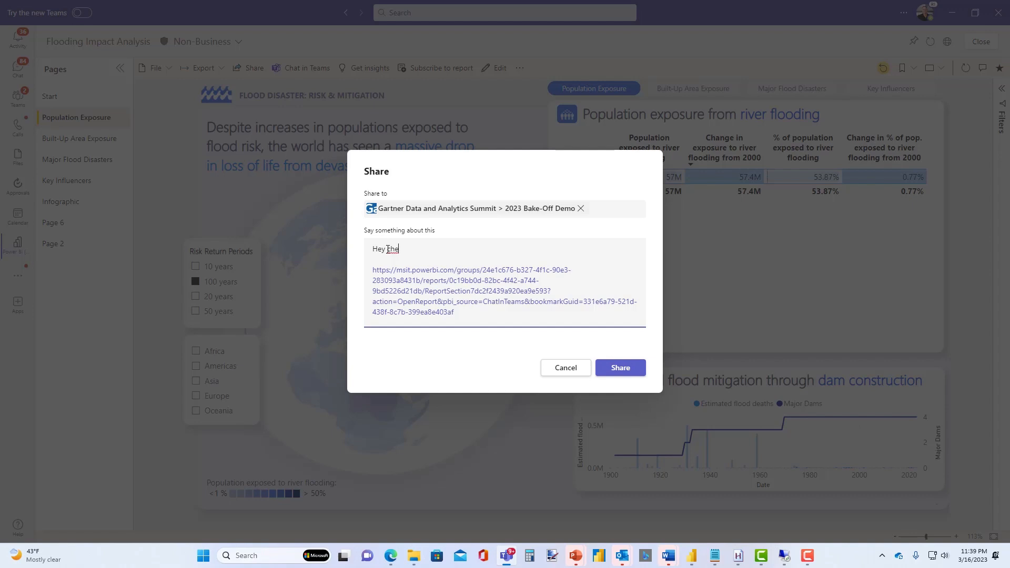
type("sight about Egypt")
left_click(619, 369)
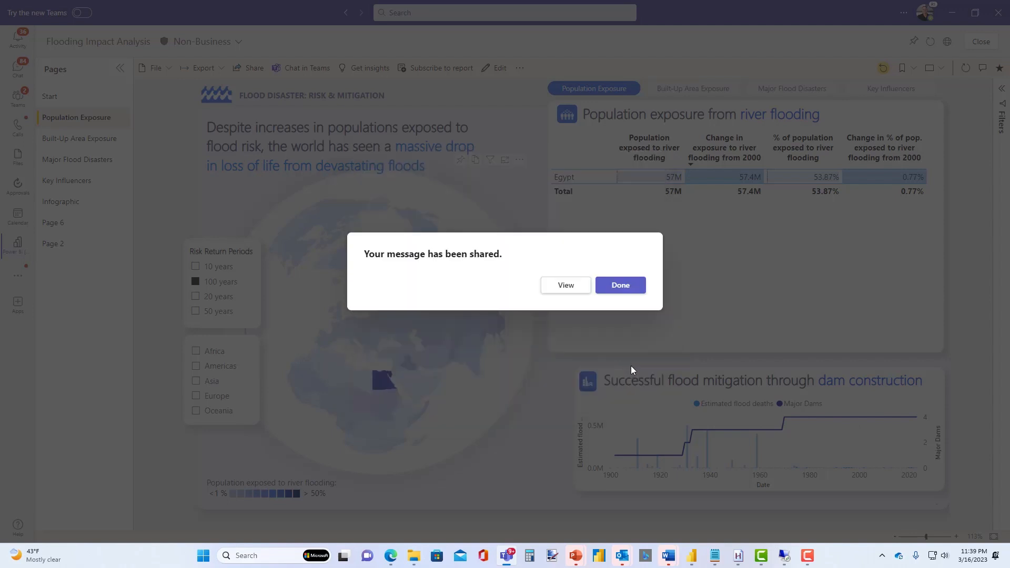
left_click(612, 294)
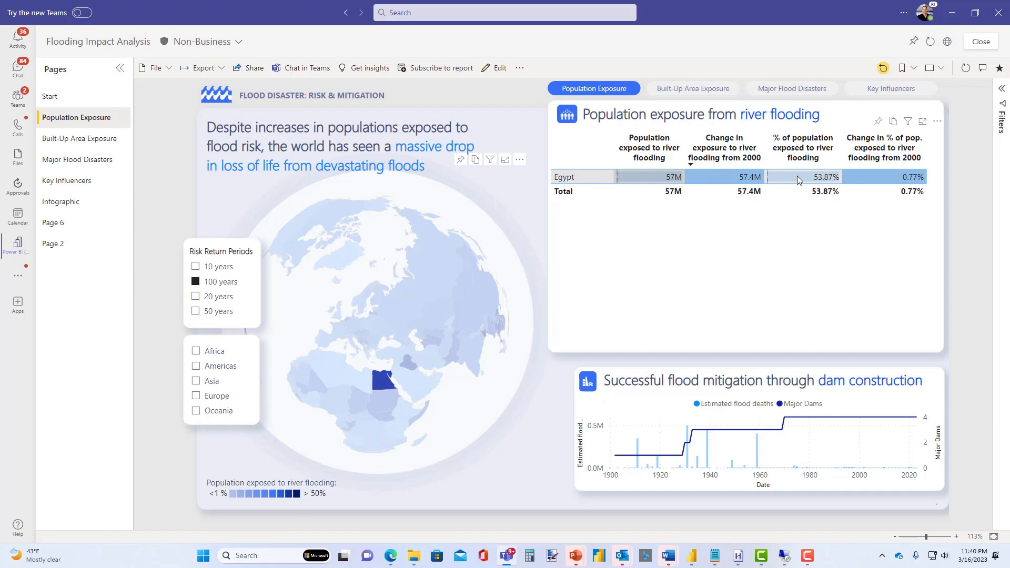
- Review the posts in the 2023 Bake-Off Demo channel and view the Flooding Impact Analysis report embedded in it
mouse_move(371, 246)
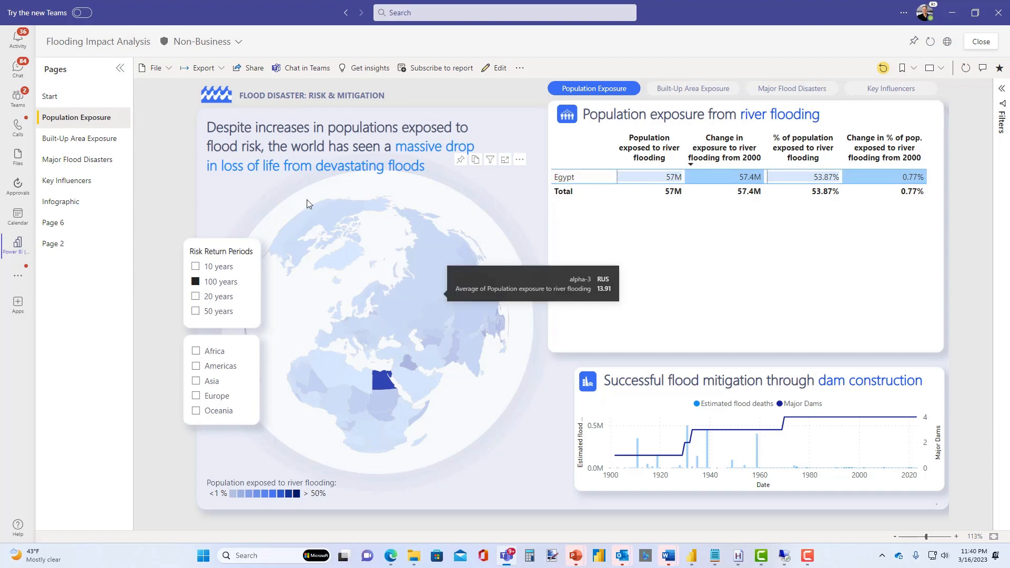
left_click(17, 97)
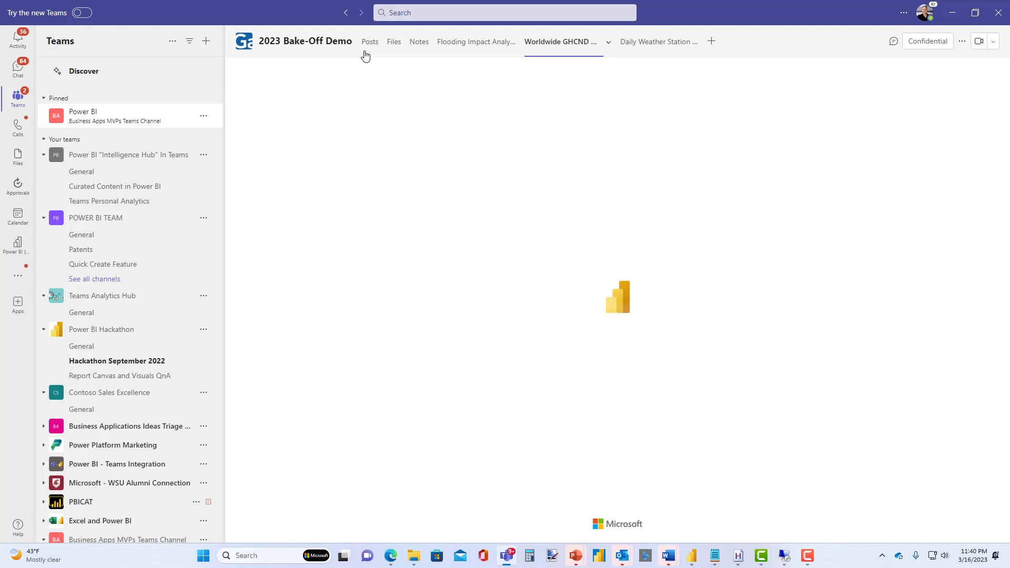
left_click(366, 52)
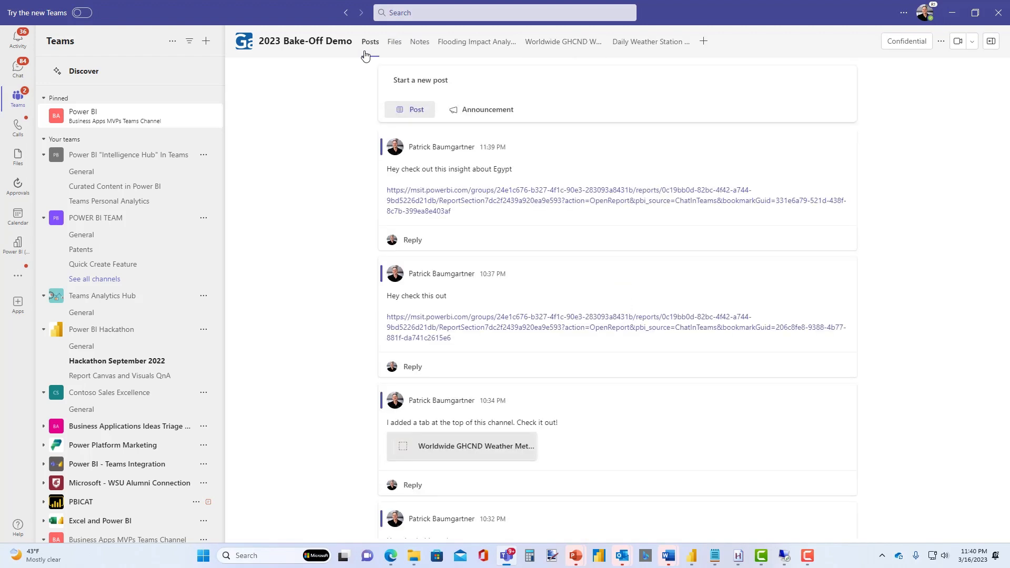
scroll(465, 389, "down", 2)
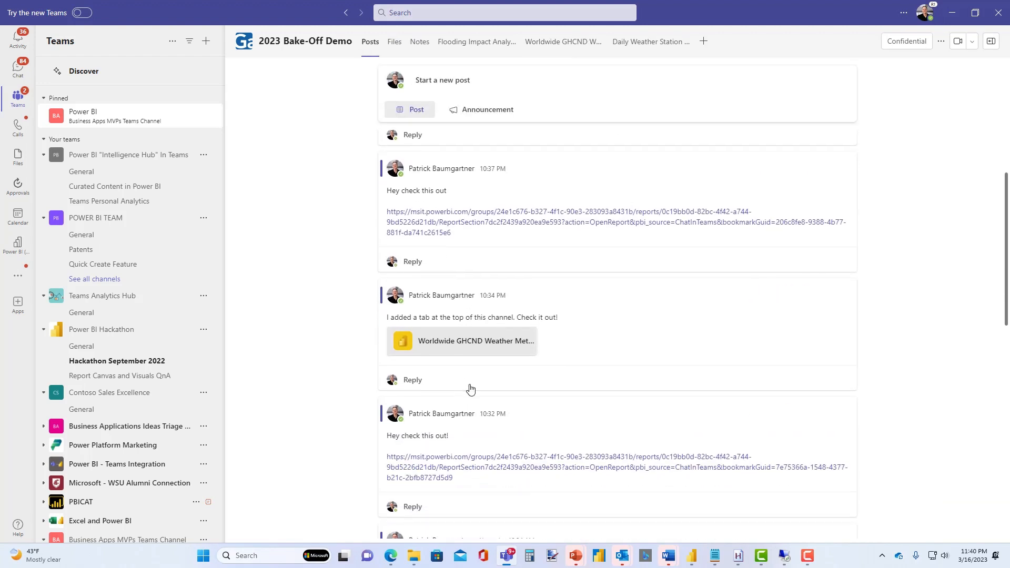
scroll(471, 384, "down", 5)
scroll(471, 384, "down", 2)
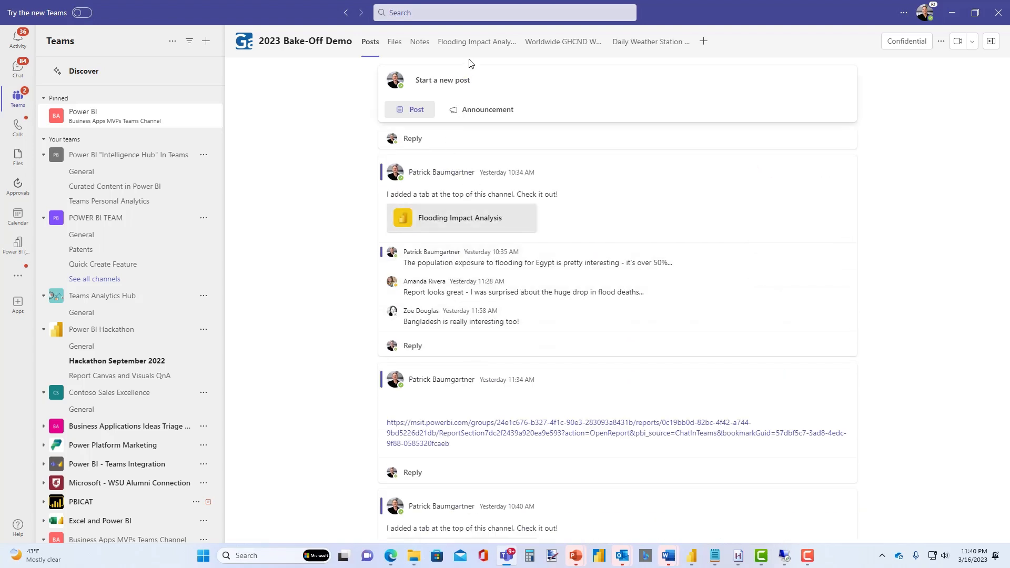
left_click(471, 43)
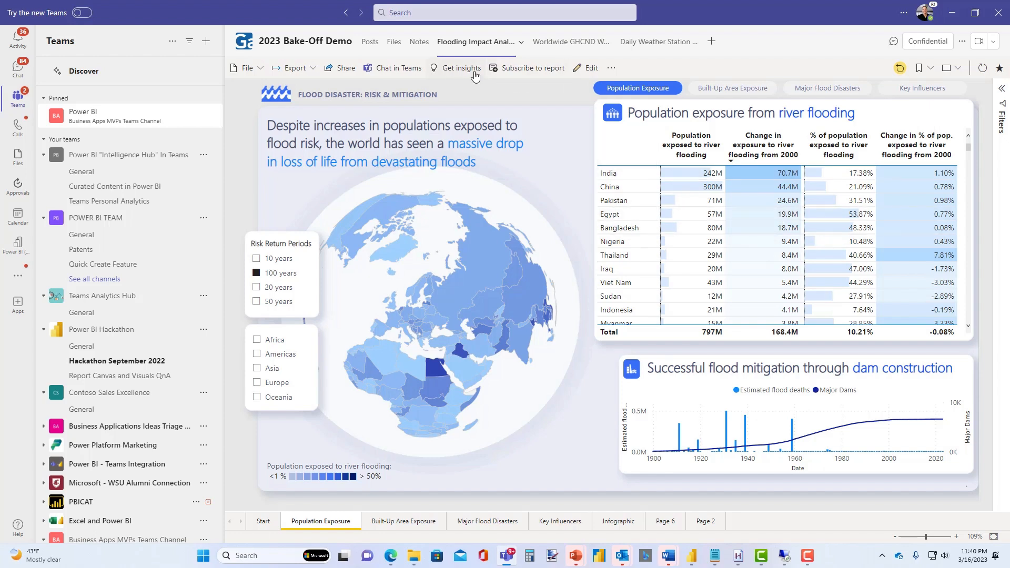
- Open the Worldwide GHCND Weather Metrics scorecard in the channel, expand Station Records (Min/Max) and inspect its check-in details
left_click(561, 45)
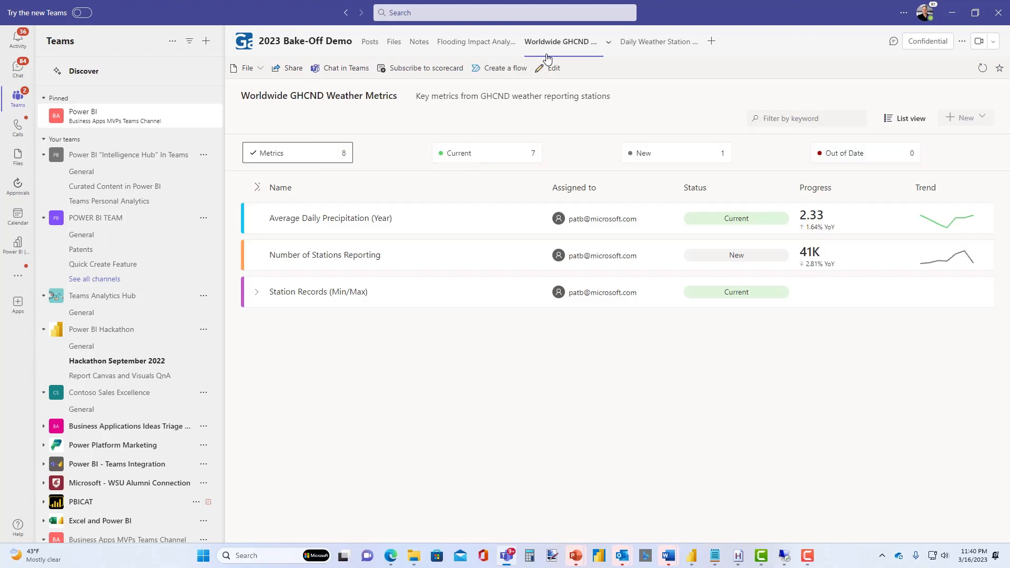
left_click(335, 294)
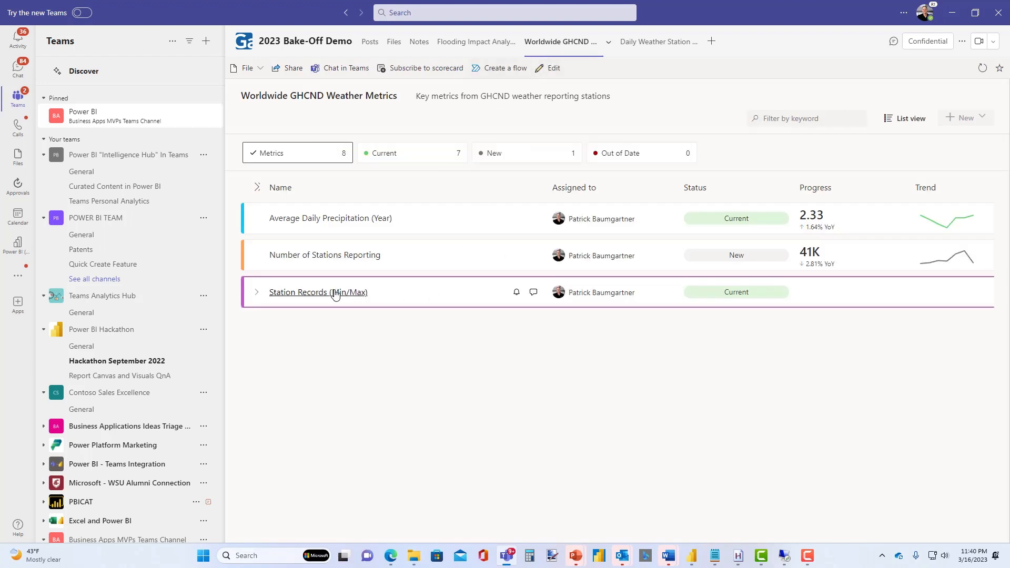
left_click(257, 292)
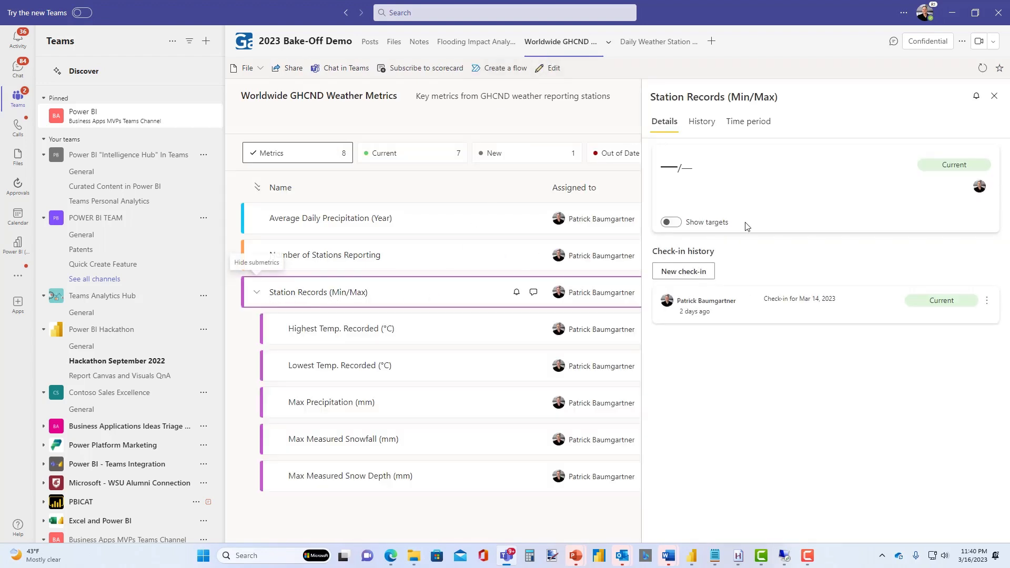
left_click(994, 96)
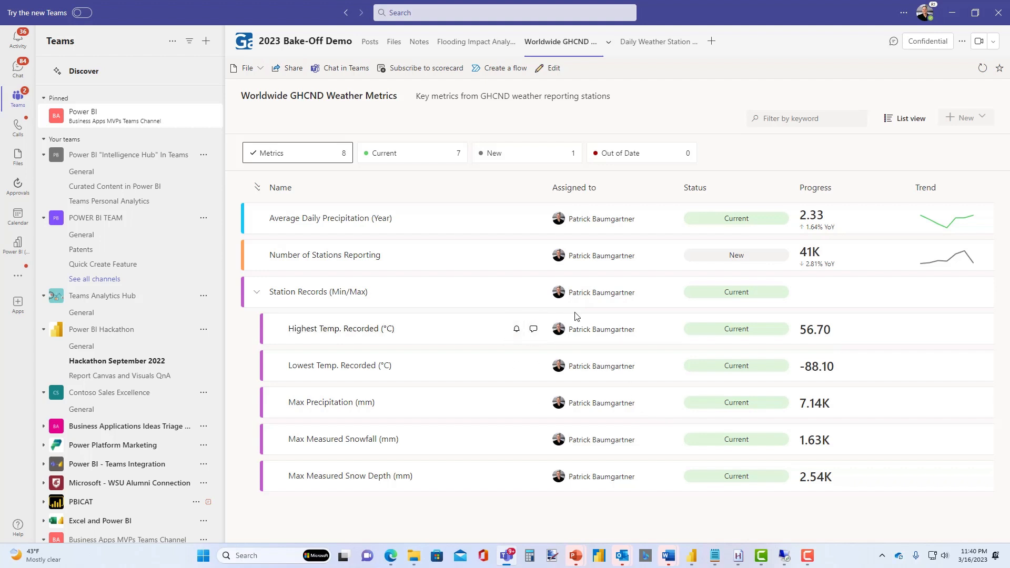
left_click(534, 293)
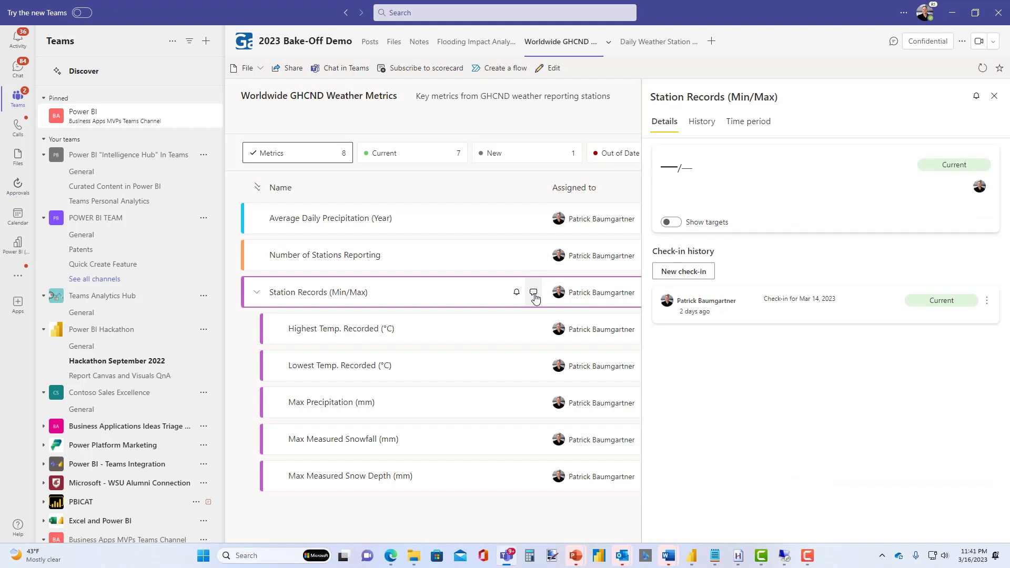
left_click(995, 96)
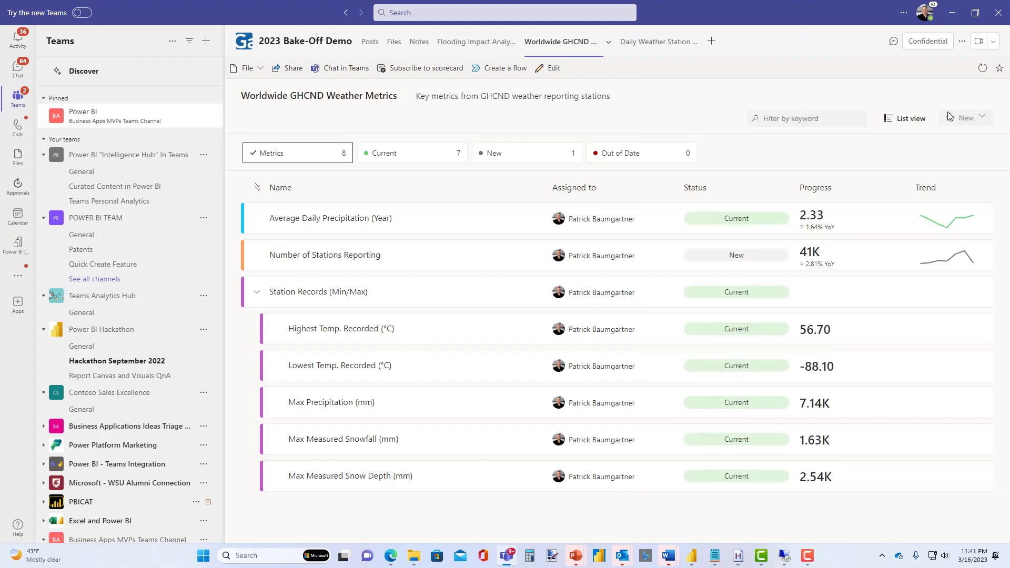
- Review the settings of a new email subscription for the Worldwide GHCND Weather Metrics scorecard without saving it
left_click(444, 73)
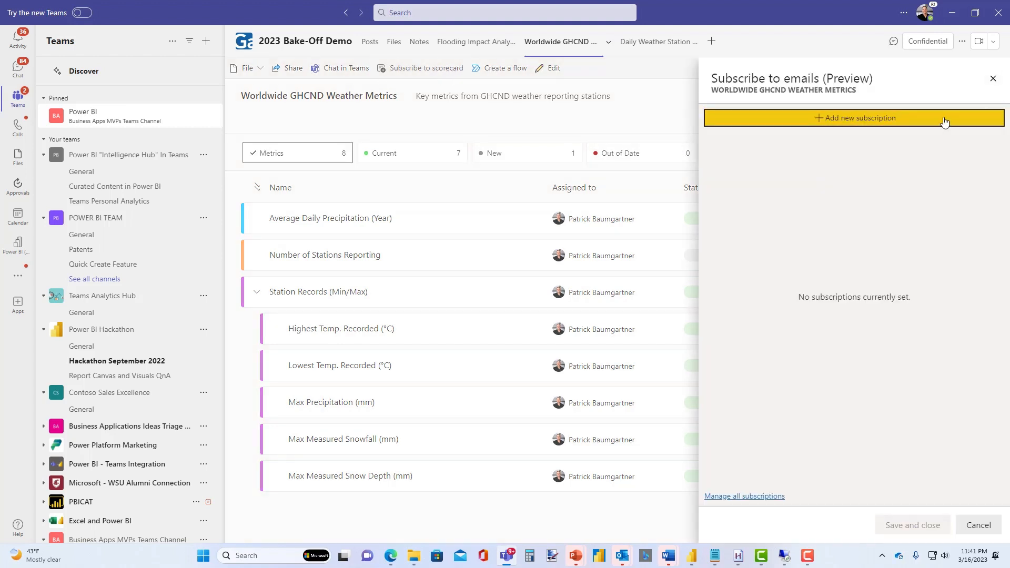
left_click(943, 118)
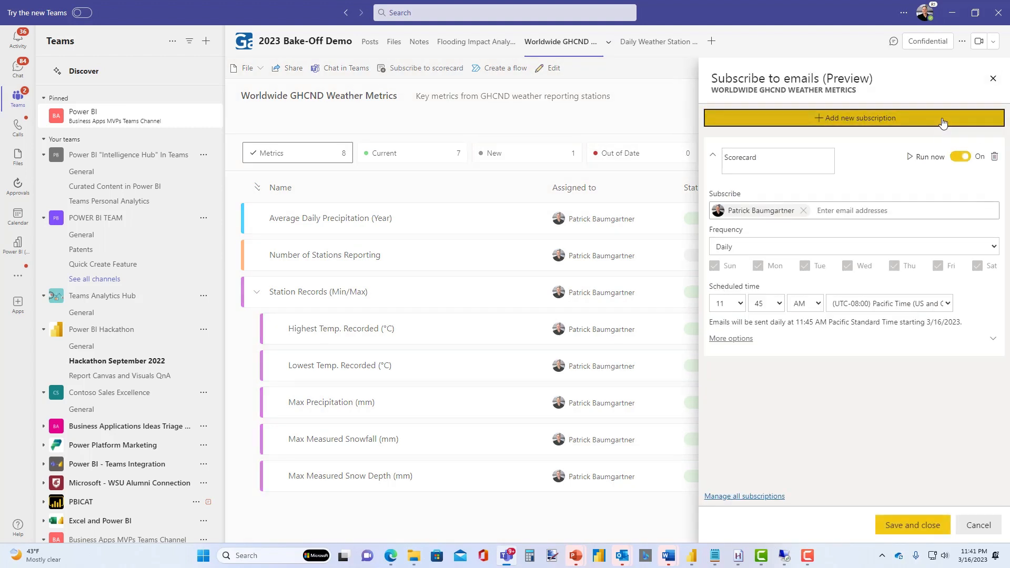
left_click(992, 79)
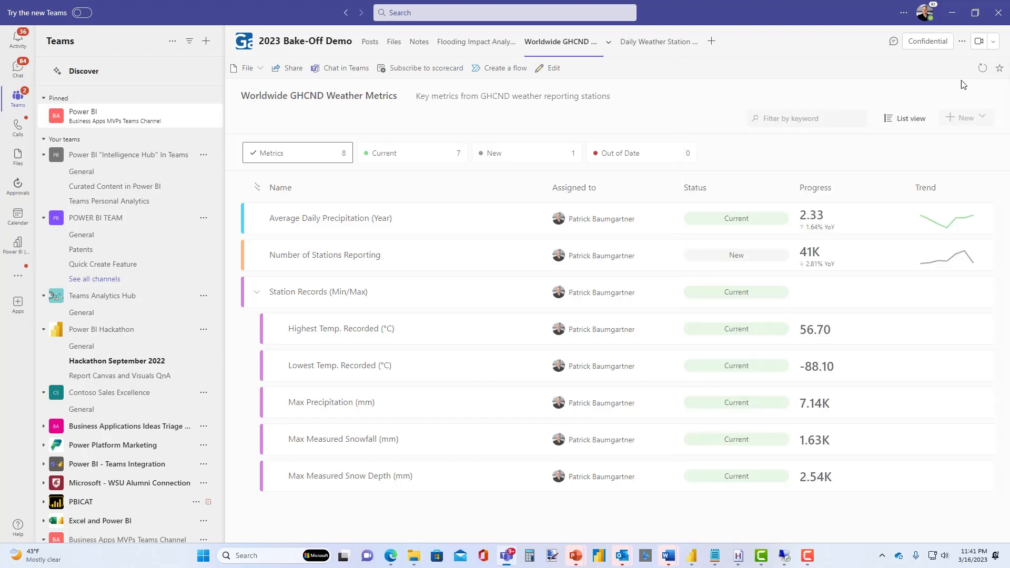
- Browse the Power Automate flow templates for Power BI, starting from the scorecard's flow creation option
left_click(504, 69)
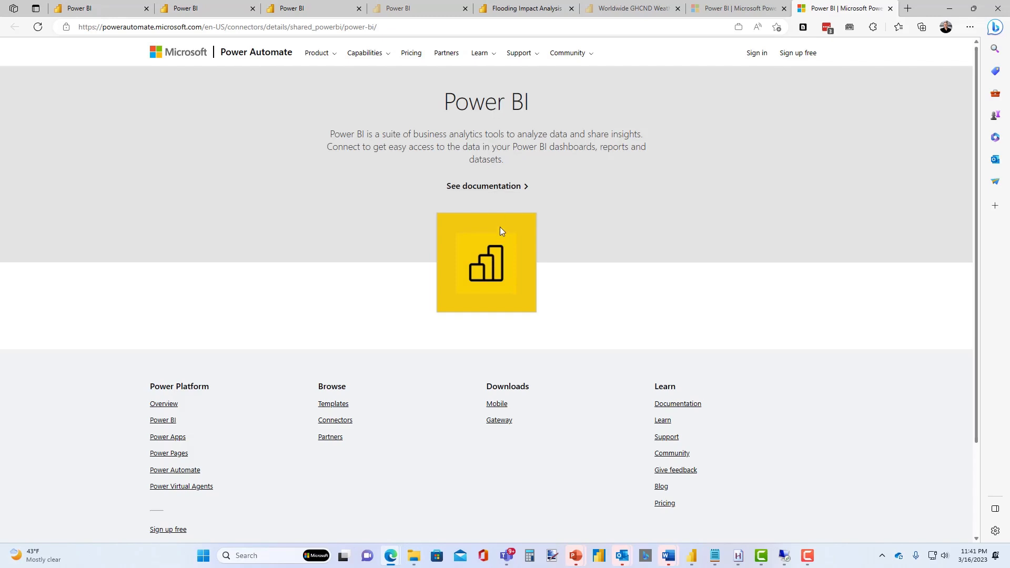
scroll(494, 326, "down", 3)
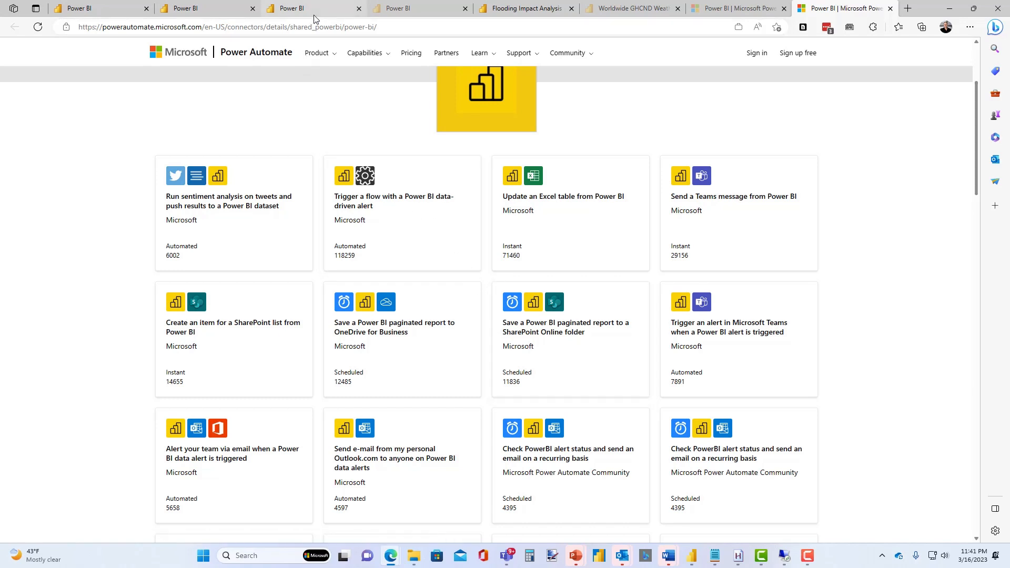
- Return to the Flooding Impact Analysis report, clear the Americas filter on the Infographic page and copy the report's URL
left_click(390, 17)
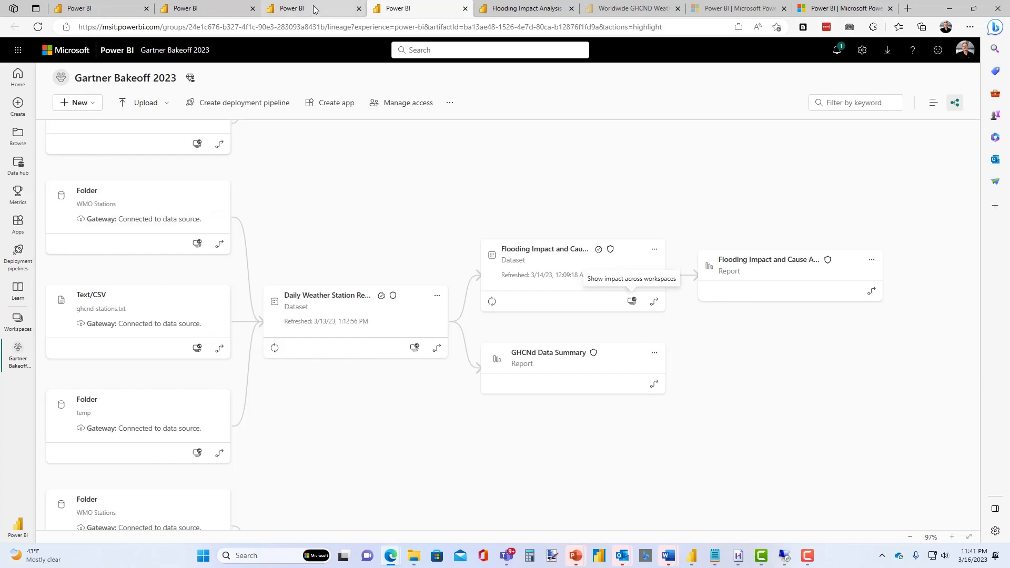
left_click(314, 9)
left_click(204, 11)
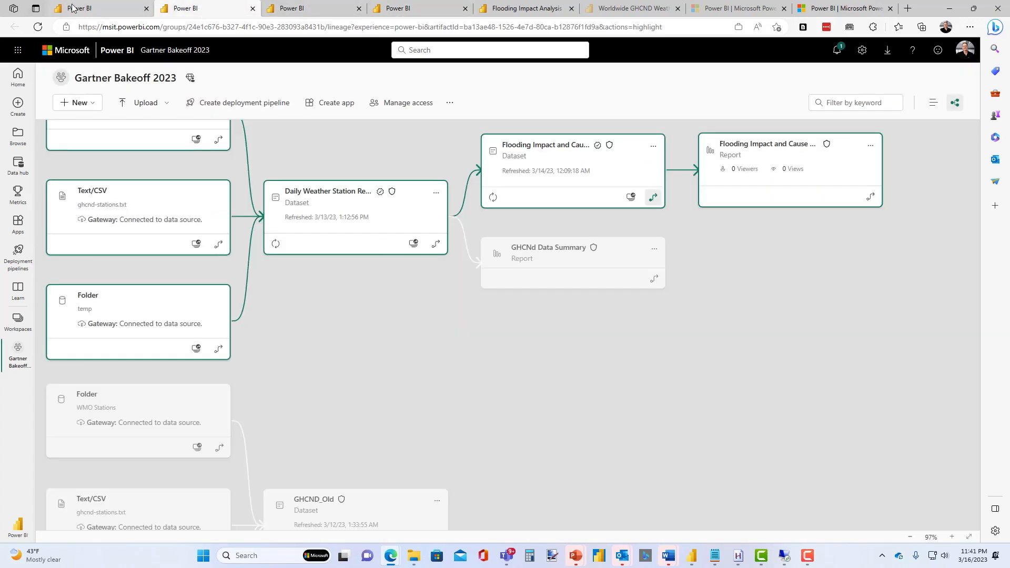
left_click(507, 14)
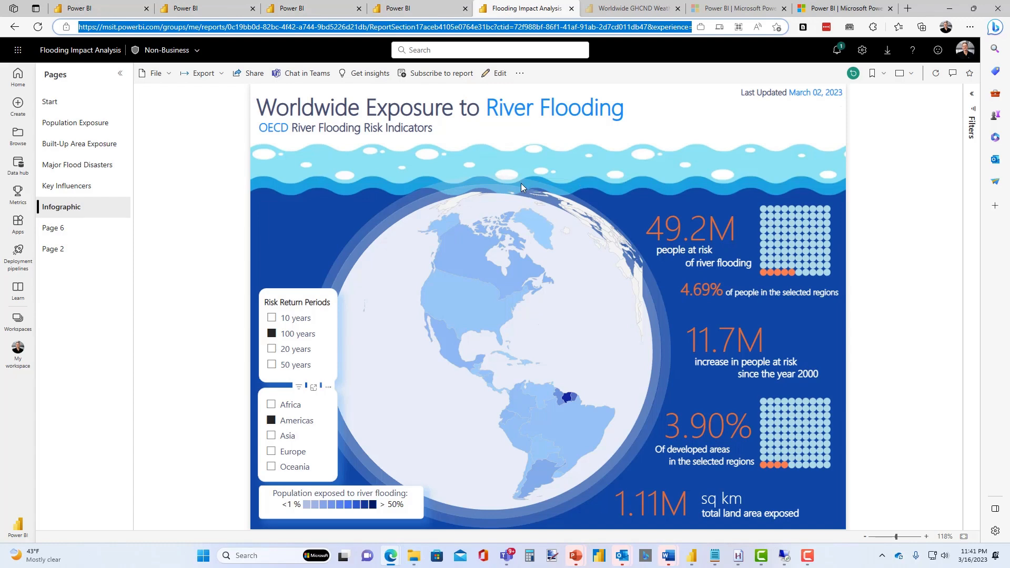
mouse_move(517, 194)
left_click(283, 424)
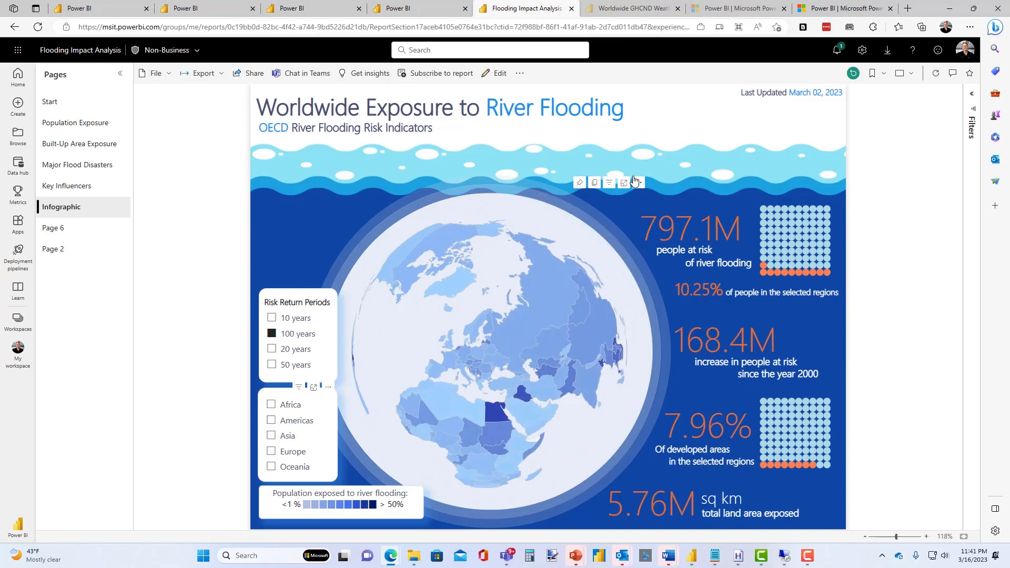
left_click(229, 30)
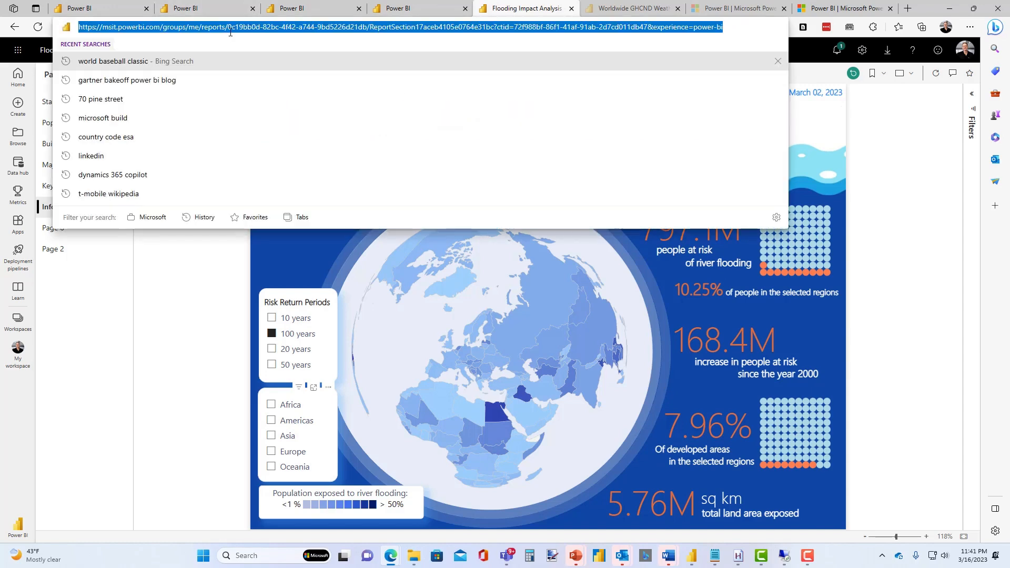
- Switch to Sharing Demo PowerPoint.pptx in PowerPoint and delete the embedded report, arrow and insights text from slide 2
left_click(576, 558)
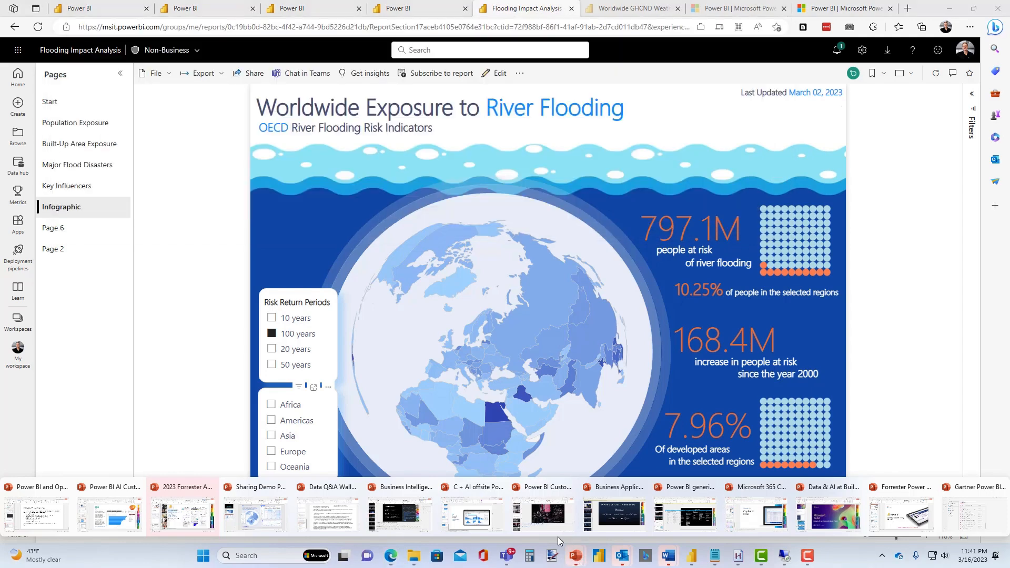
left_click(263, 525)
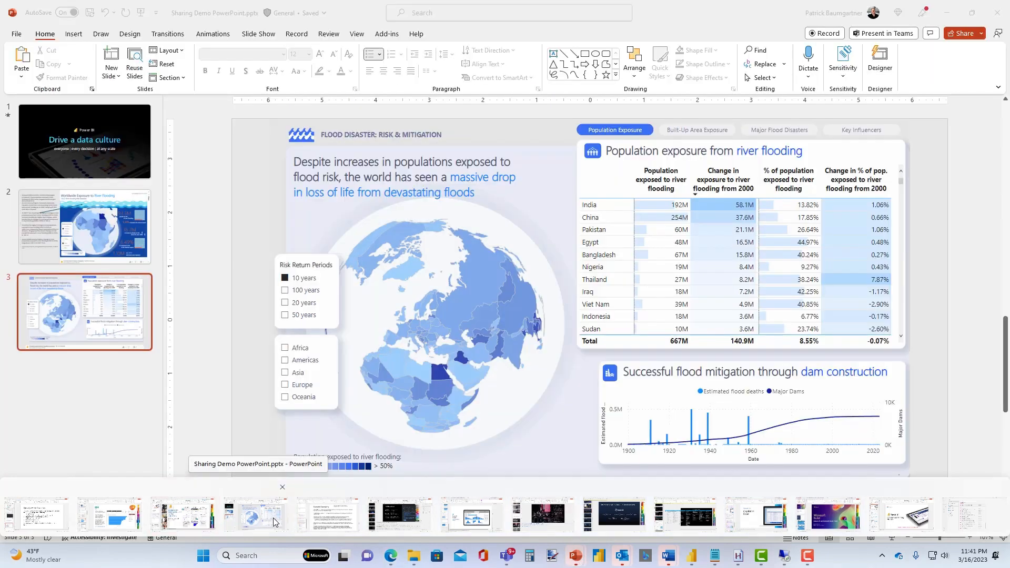
left_click(124, 248)
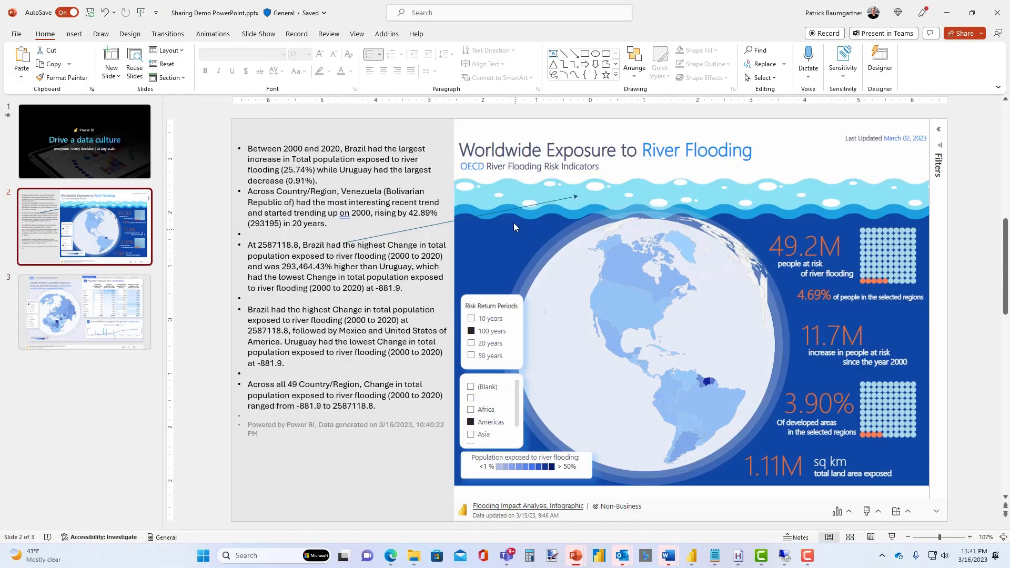
left_click(502, 199)
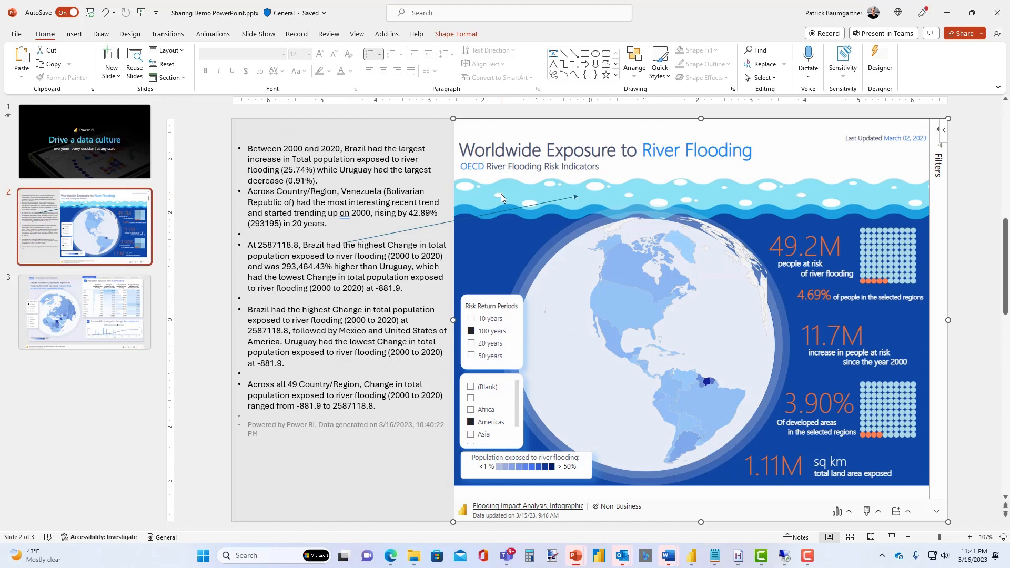
left_click(443, 224)
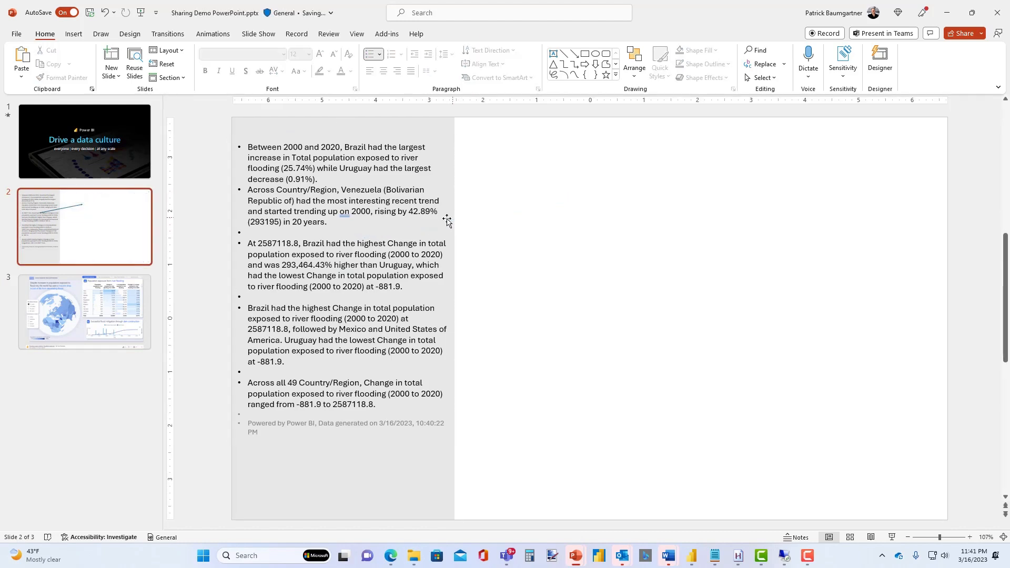
left_click(453, 228)
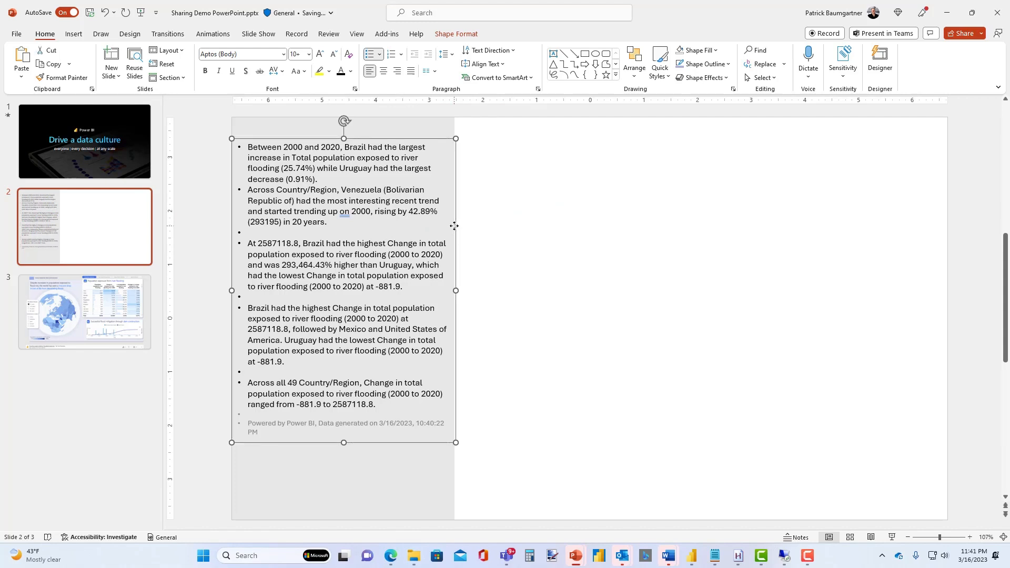
key("Delete")
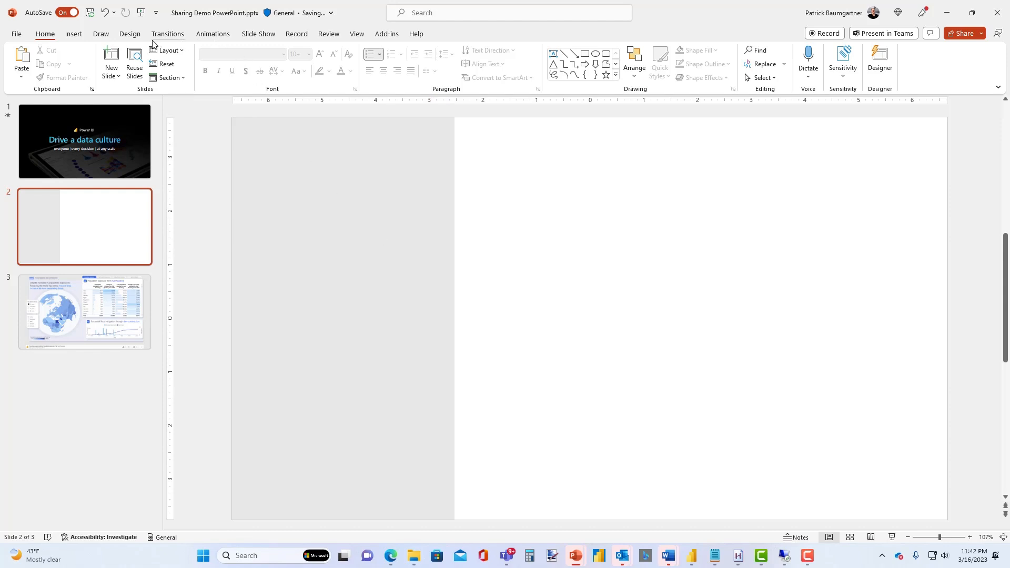
- Embed the Power BI report on slide 2 from the copied URL and size it to about 9.2 by 7.4 inches beside the grey area
left_click(82, 38)
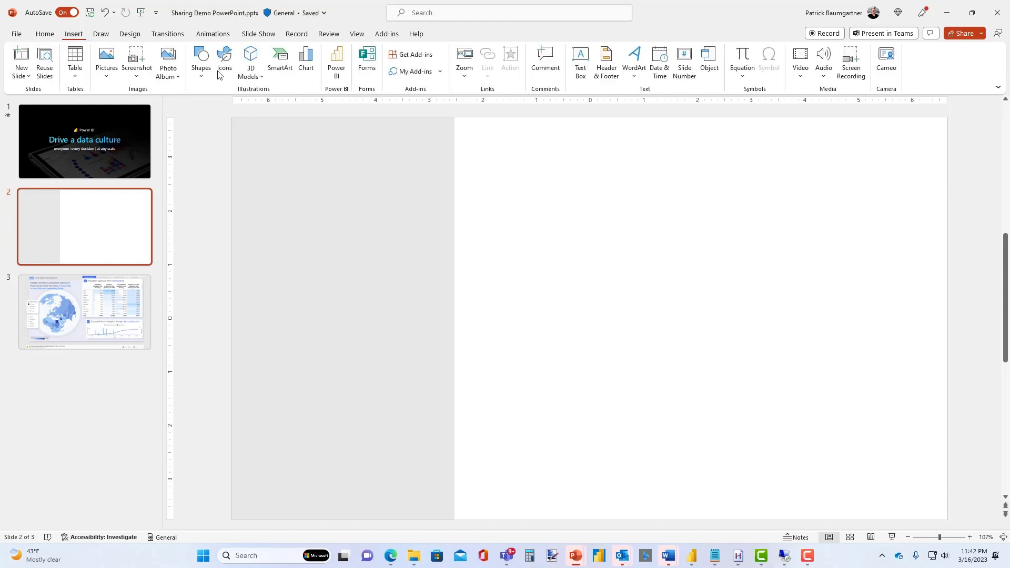
left_click(337, 69)
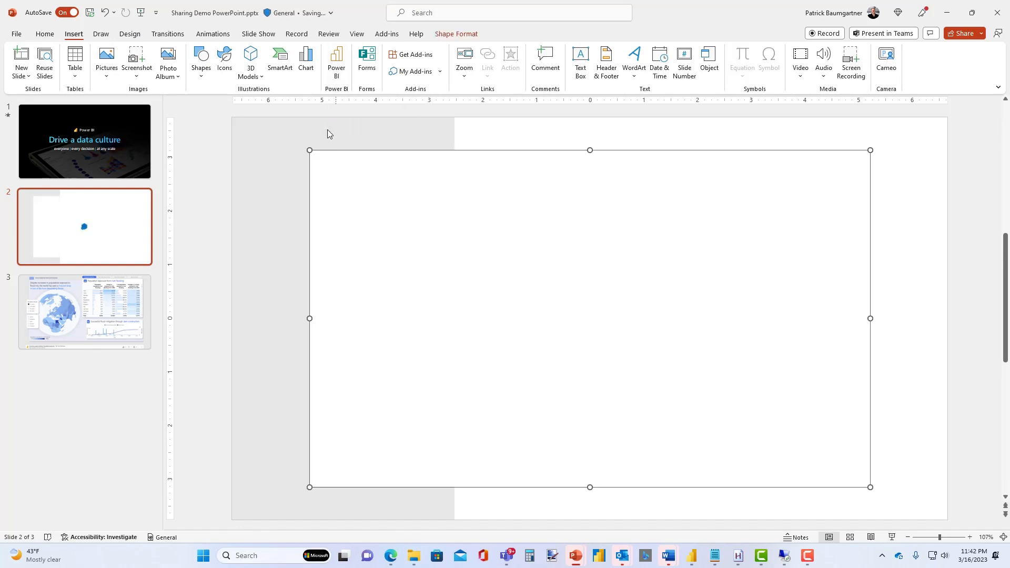
left_click_drag(311, 149, 453, 122)
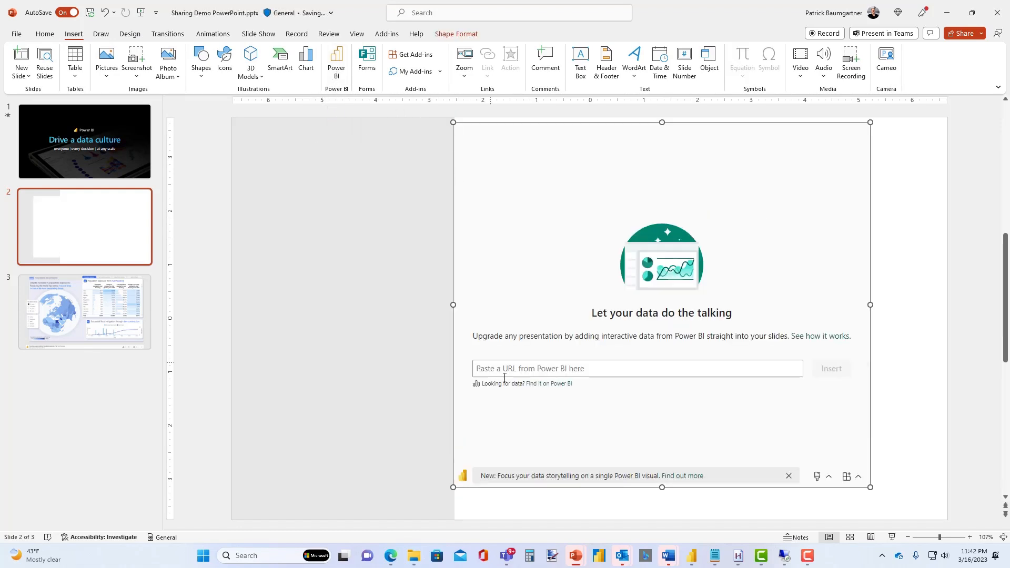
left_click(494, 369)
key("ctrl+v")
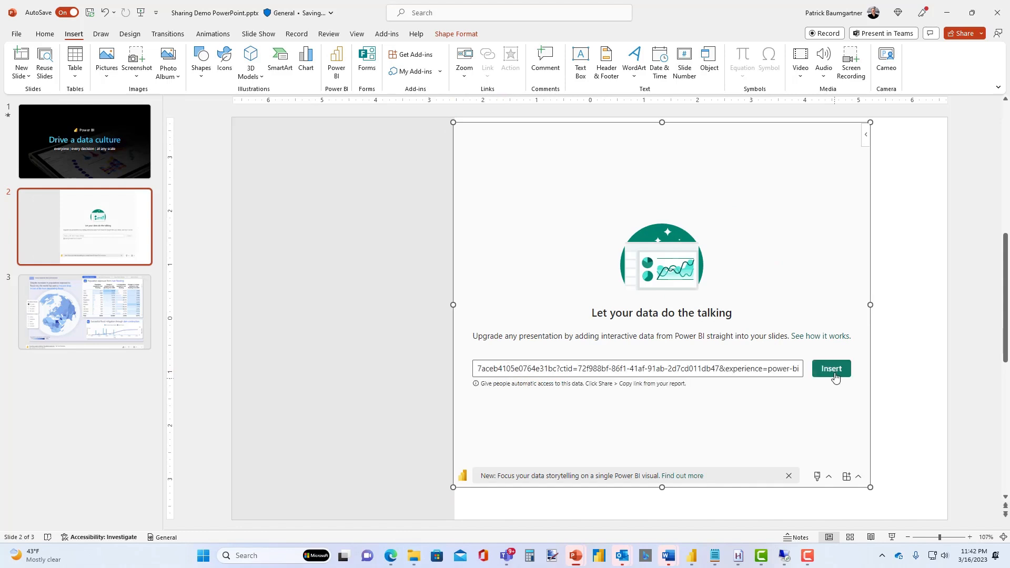
left_click(835, 375)
left_click_drag(870, 488, 948, 519)
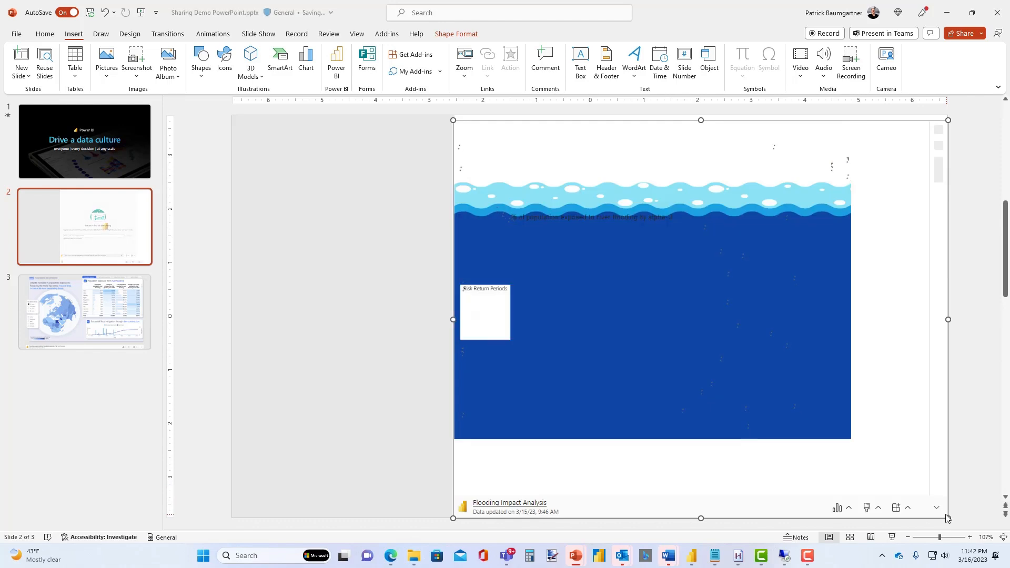
- Hide the embedded report's filters pane and draw an arrow from the grey area to the report title
left_click(867, 509)
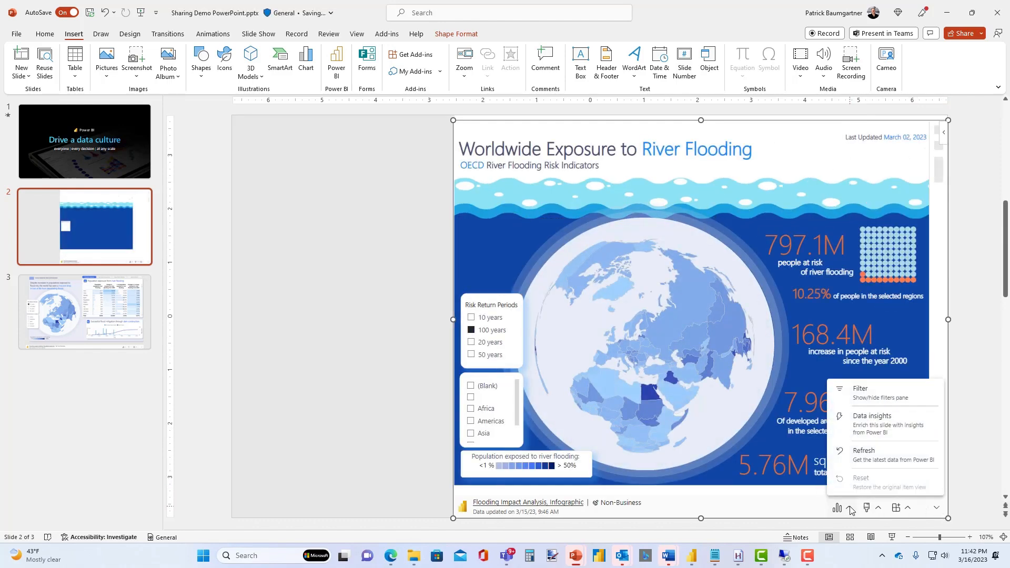
left_click(865, 403)
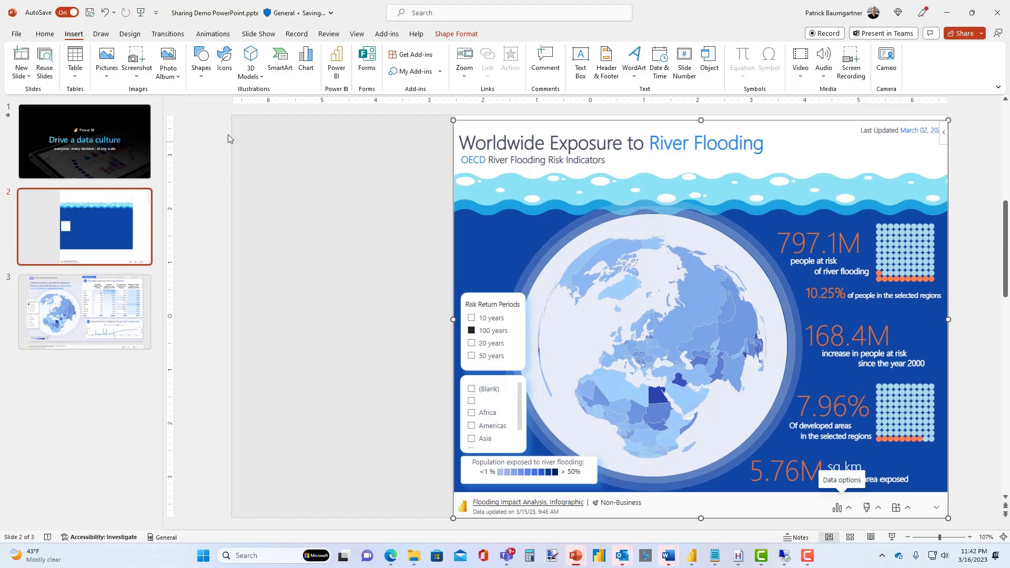
left_click(201, 62)
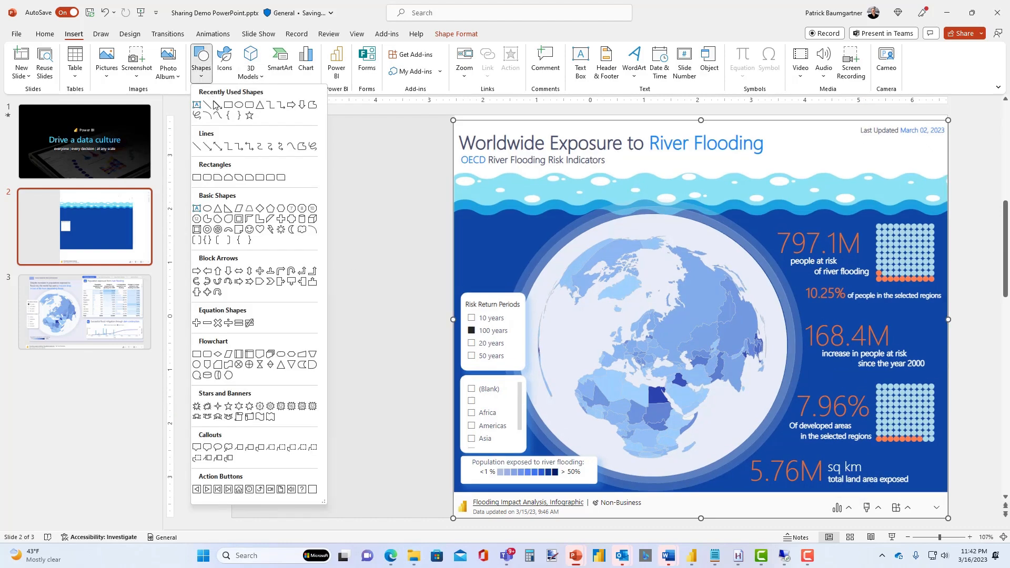
left_click(210, 148)
left_click_drag(401, 219, 501, 154)
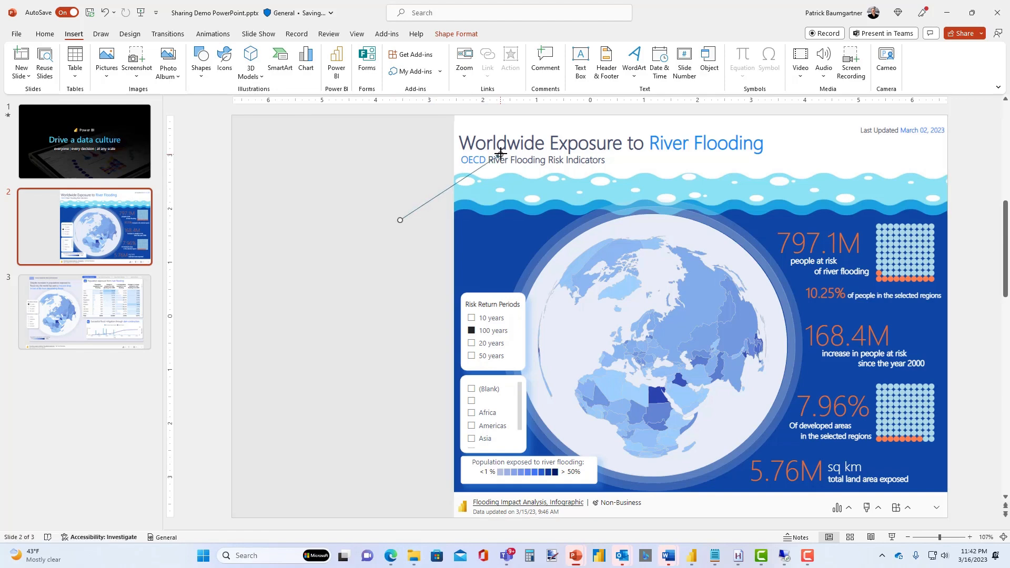
- Generate data insights for the embedded report, paste them on the slide and narrow the text box to about 3.5 inches
left_click(849, 509)
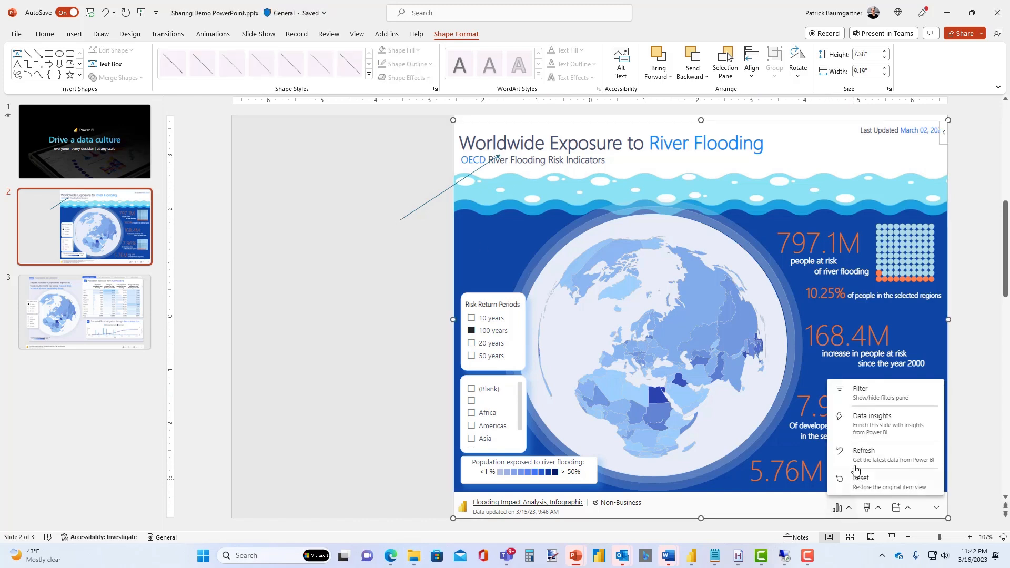
left_click(866, 431)
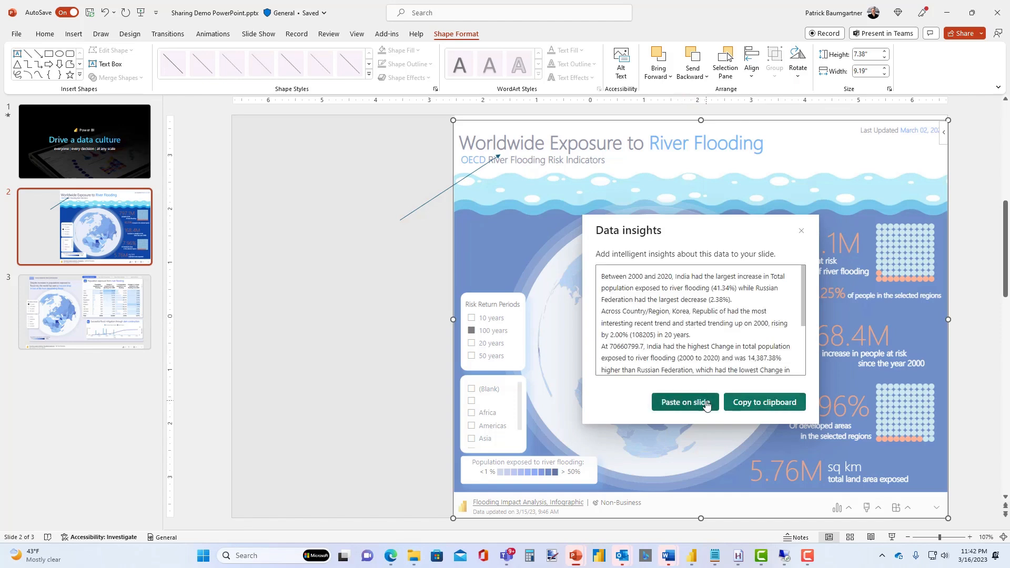
left_click(684, 402)
left_click(446, 284)
left_click_drag(456, 223, 426, 227)
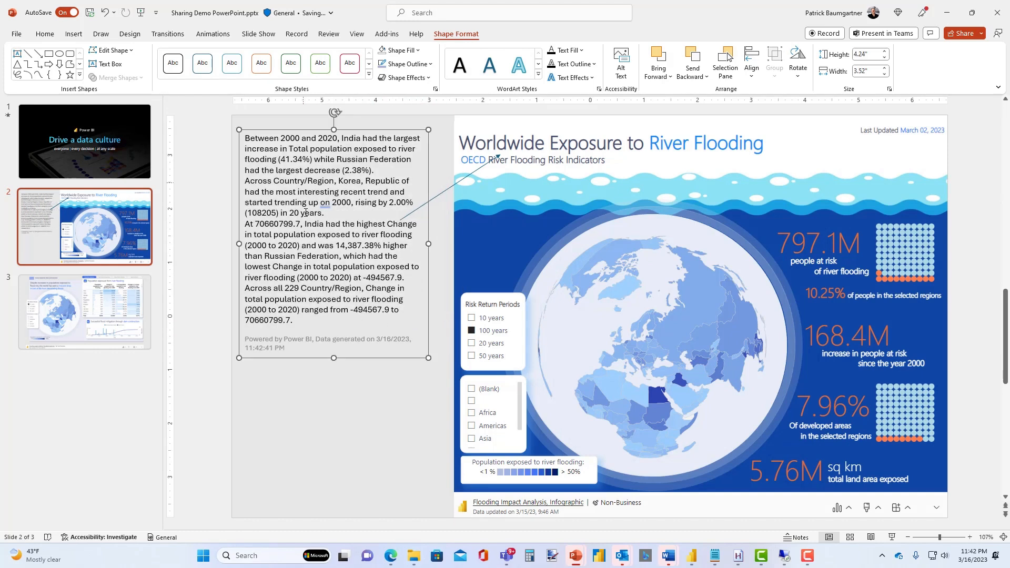
- Delete the first and last insight paragraphs and add blank lines between the Korea and India paragraphs
left_click_drag(378, 169, 243, 138)
key("Delete")
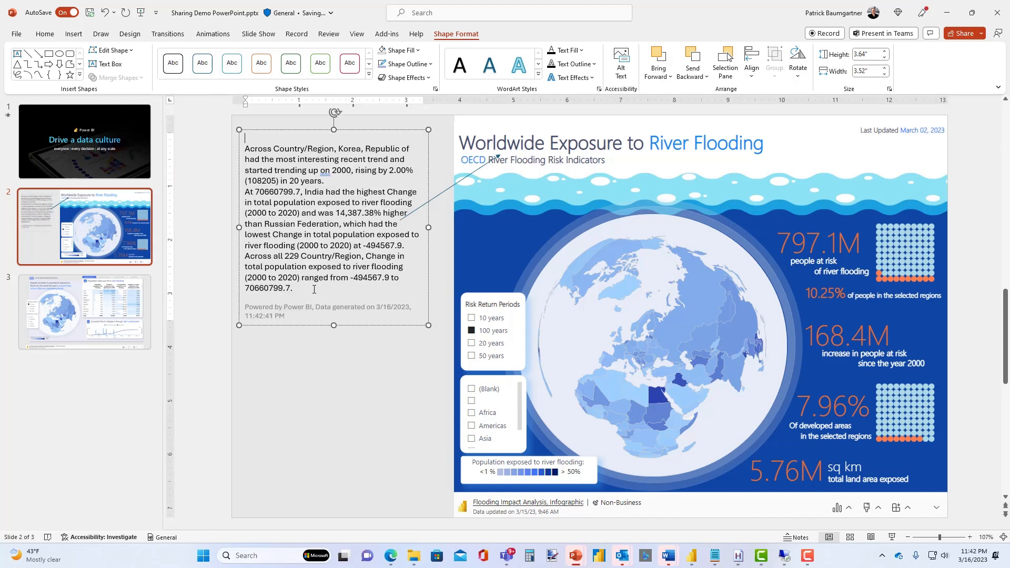
left_click_drag(295, 289, 248, 255)
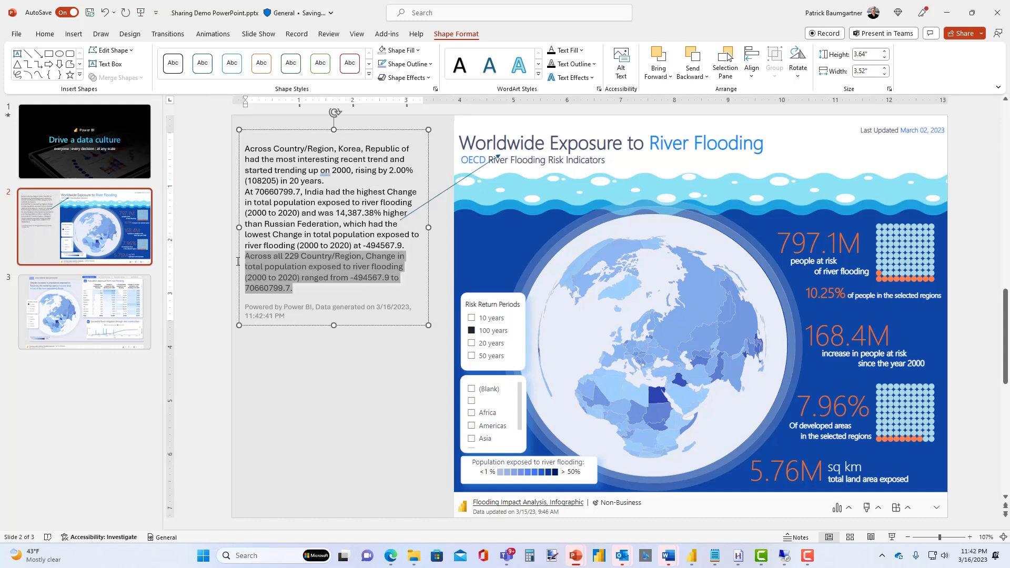
key("Delete")
left_click(343, 180)
key("Return")
key("Return")
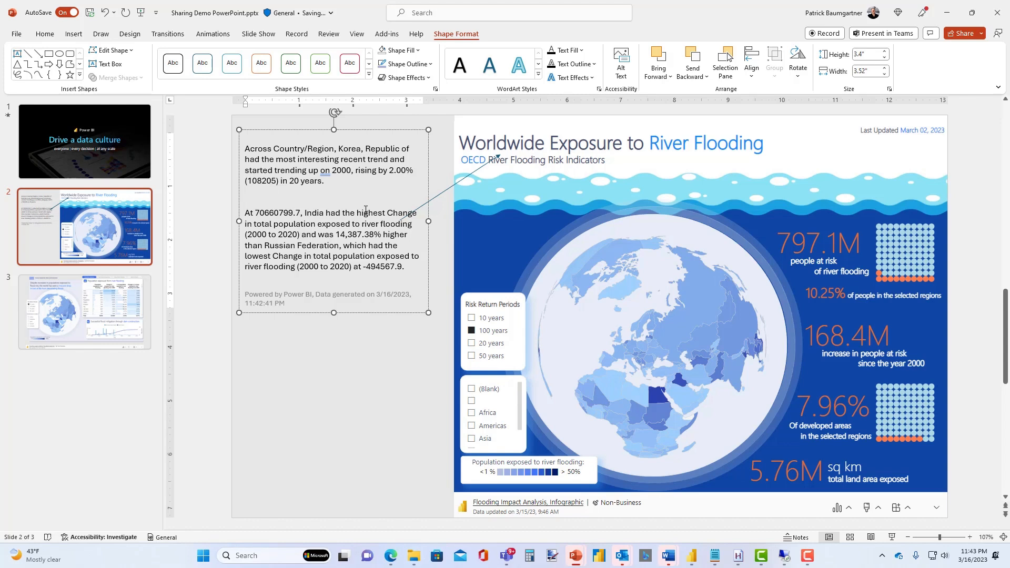
- Start the slide show from slide 2 and filter the live report to Africa, trying the 20 years return period before reselecting 100 years
left_click(892, 537)
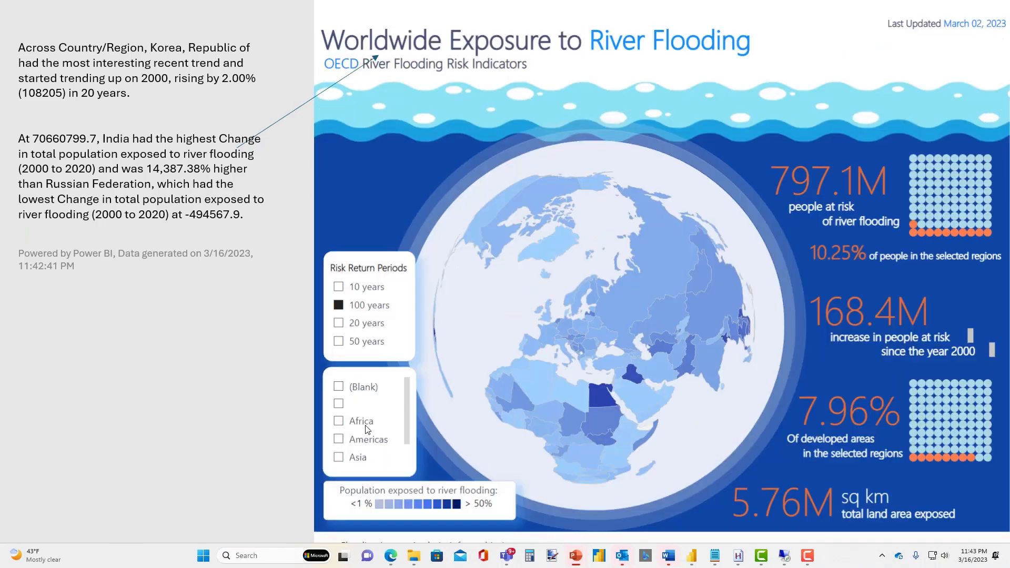
left_click(367, 429)
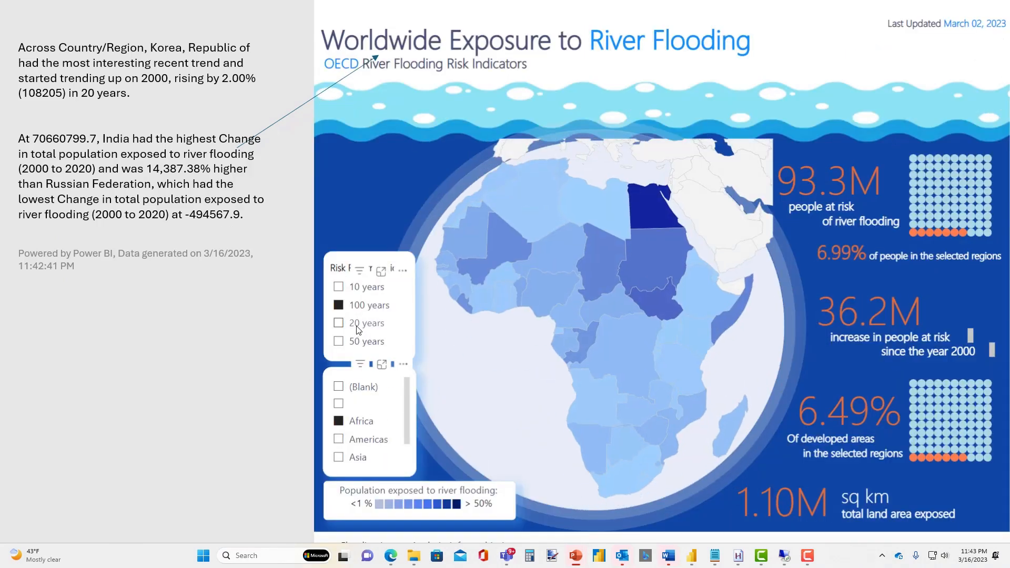
left_click(357, 330)
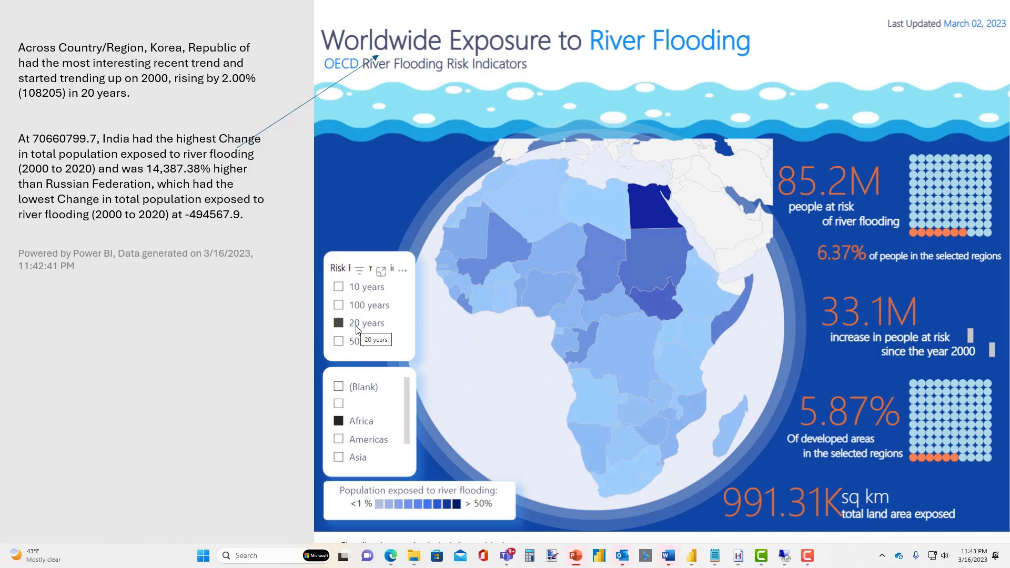
left_click(357, 329)
left_click(357, 316)
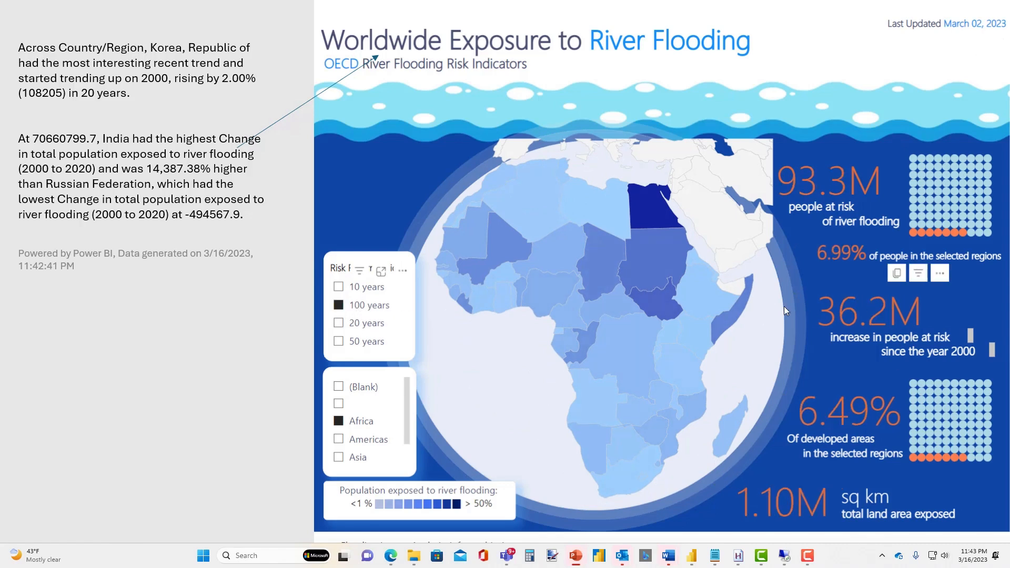
- Advance to the Population Exposure slide and filter its live report to Americas
left_click(273, 376)
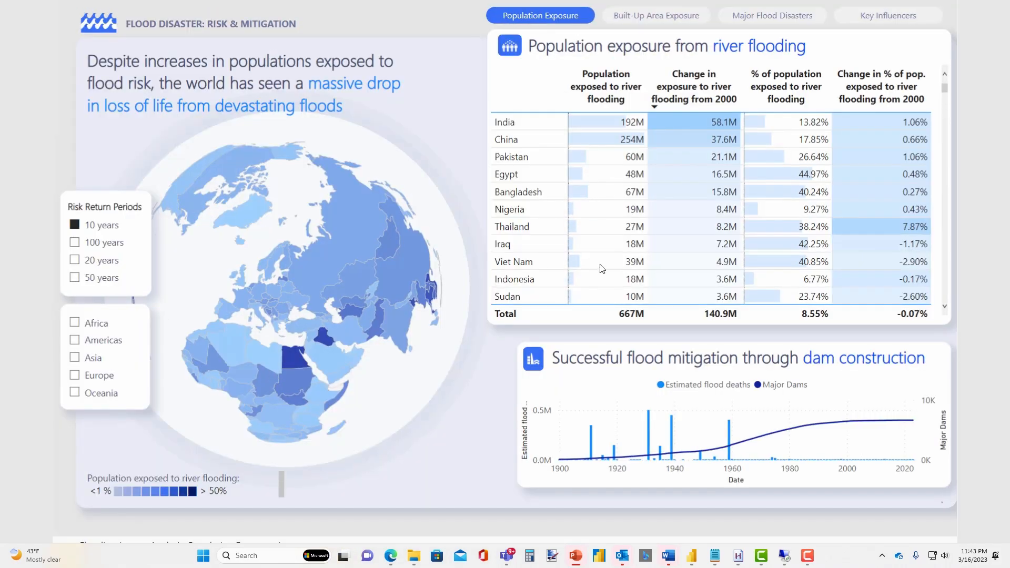
left_click(108, 342)
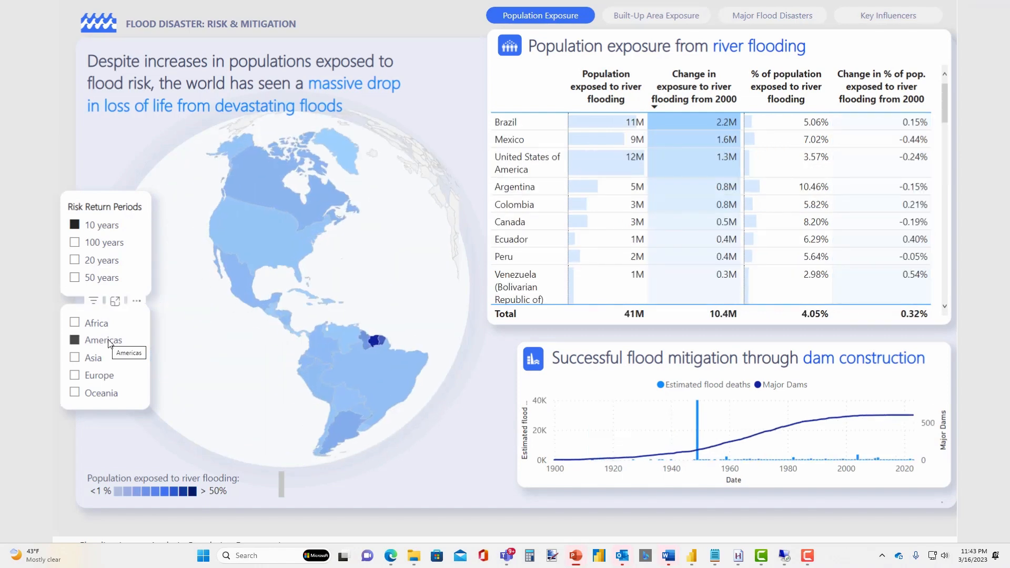